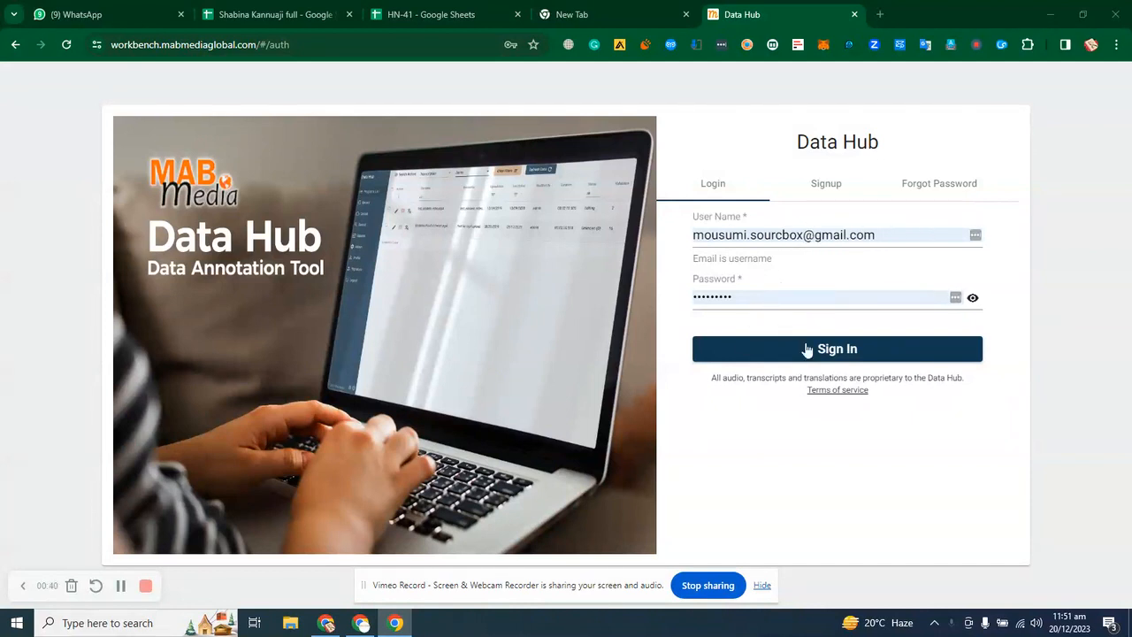
Step: Sign in to Data Hub with the account credentials already filled in
click(864, 351)
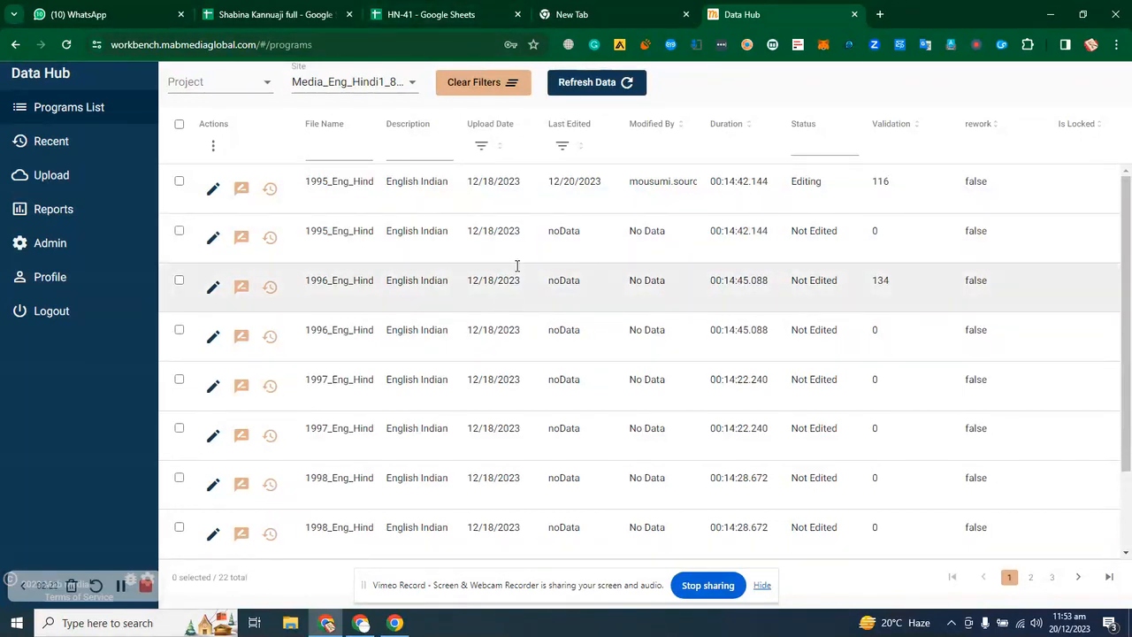
Step: Switch to the HN-41 Google Sheet and copy the media name 1998_Eng_Hindi_Health_CH1
click(432, 16)
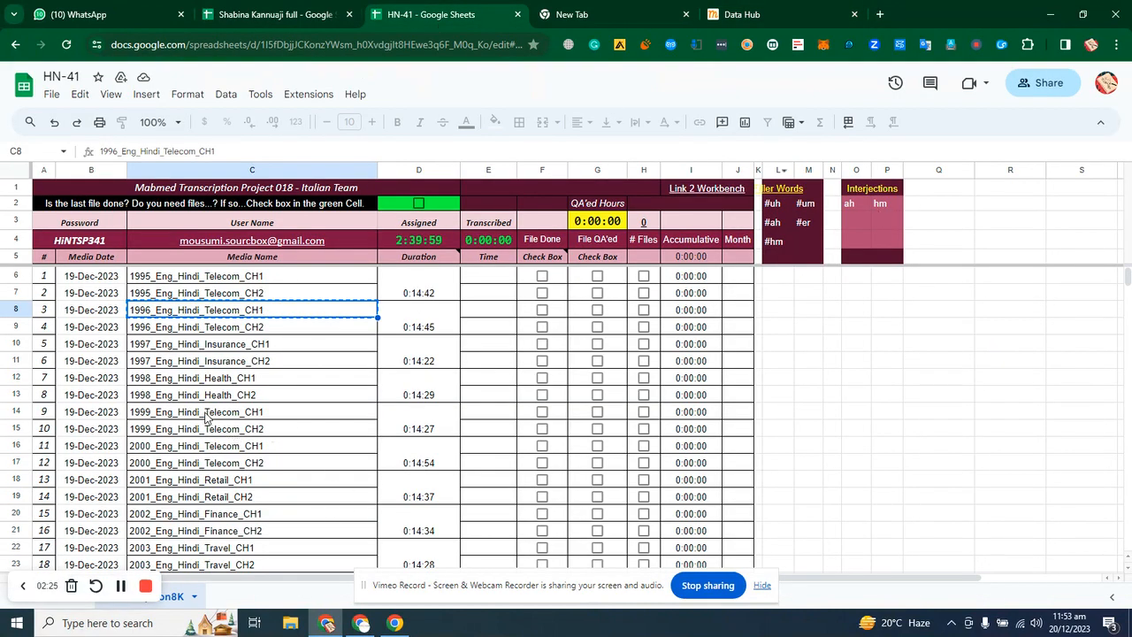
click(214, 387)
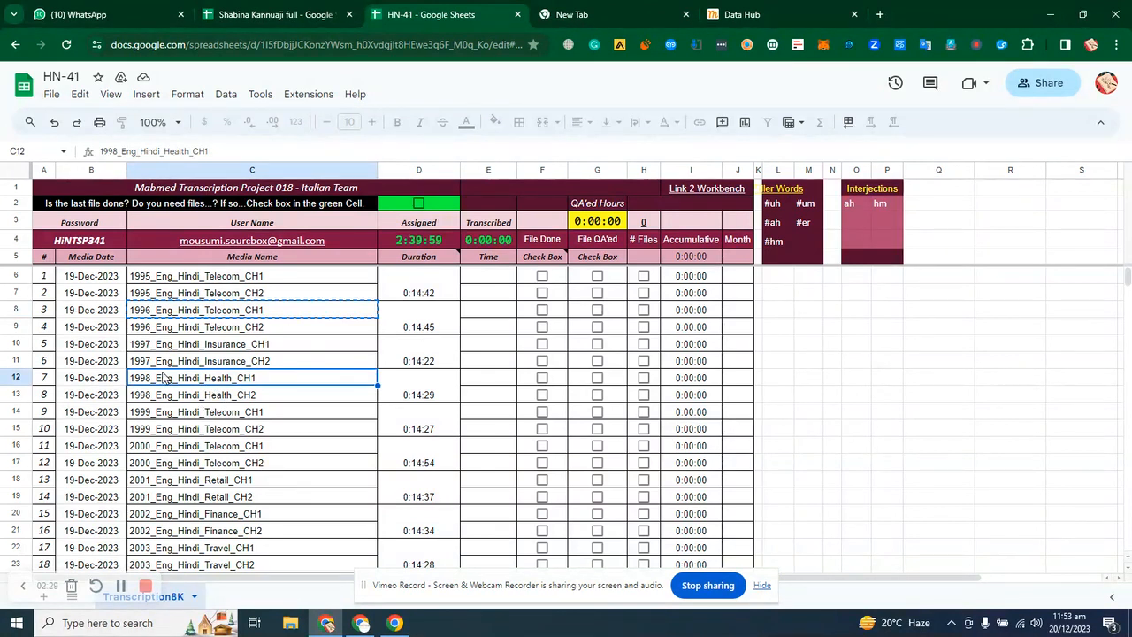
click(215, 398)
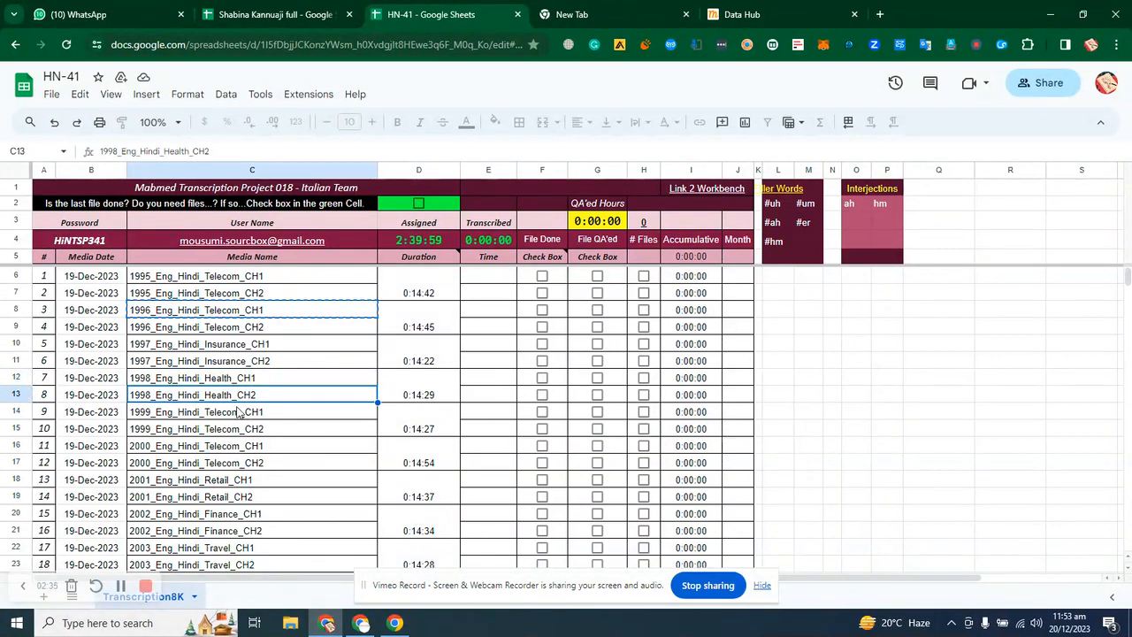
click(262, 383)
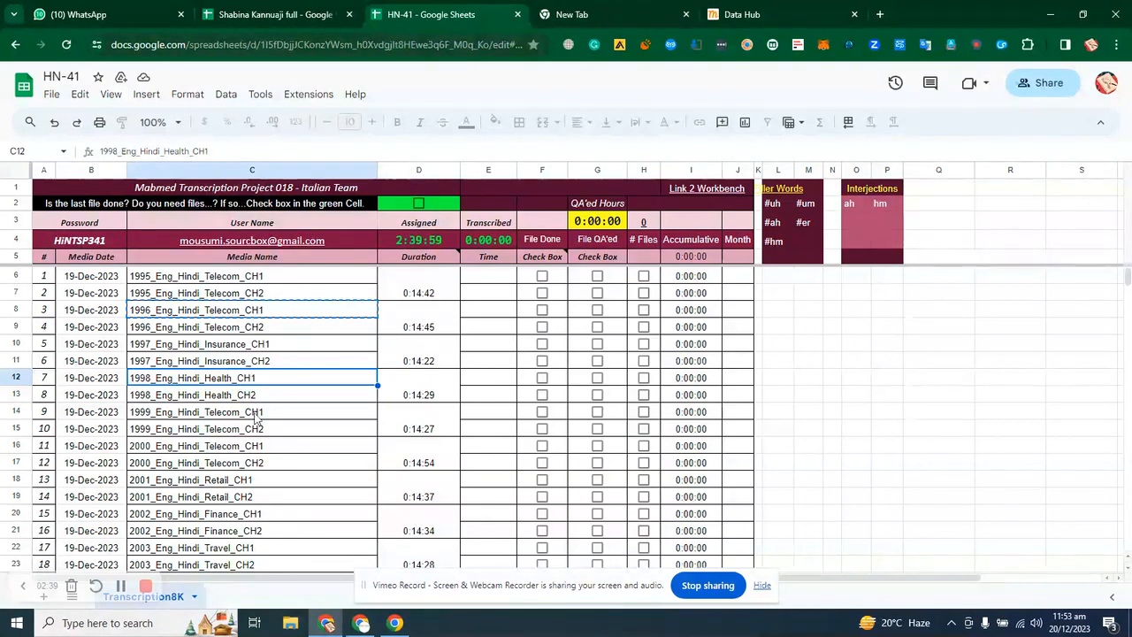
click(262, 398)
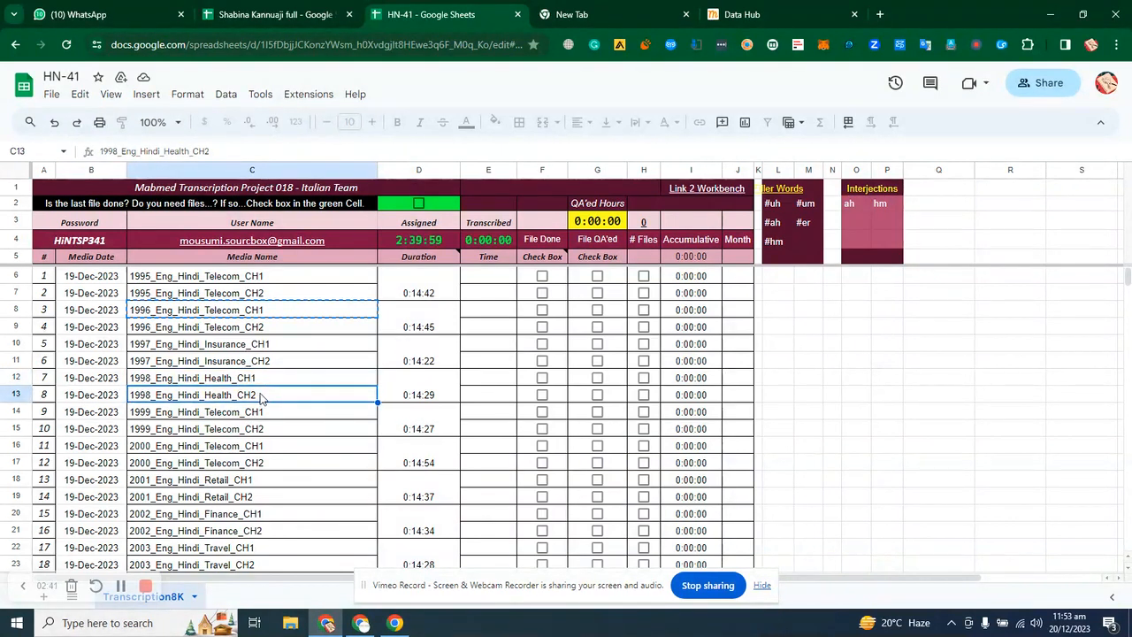
click(253, 380)
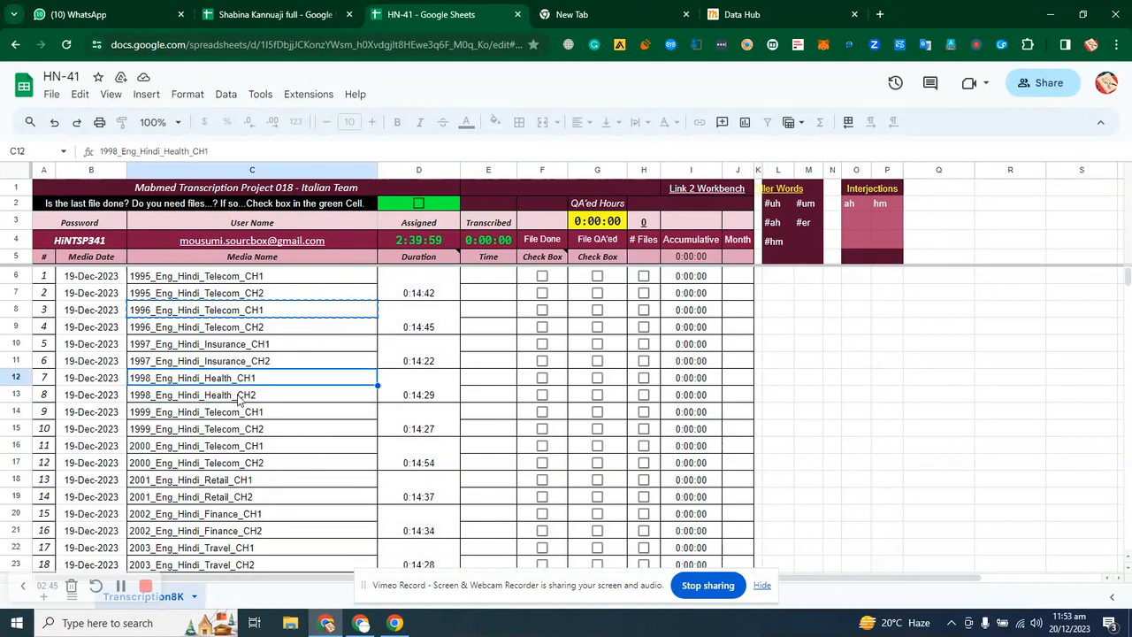
key(ctrl+c)
Step: Switch to Data Hub and filter the programs list by the copied file name 1998_Eng_Hindi_Health_CH1
click(796, 15)
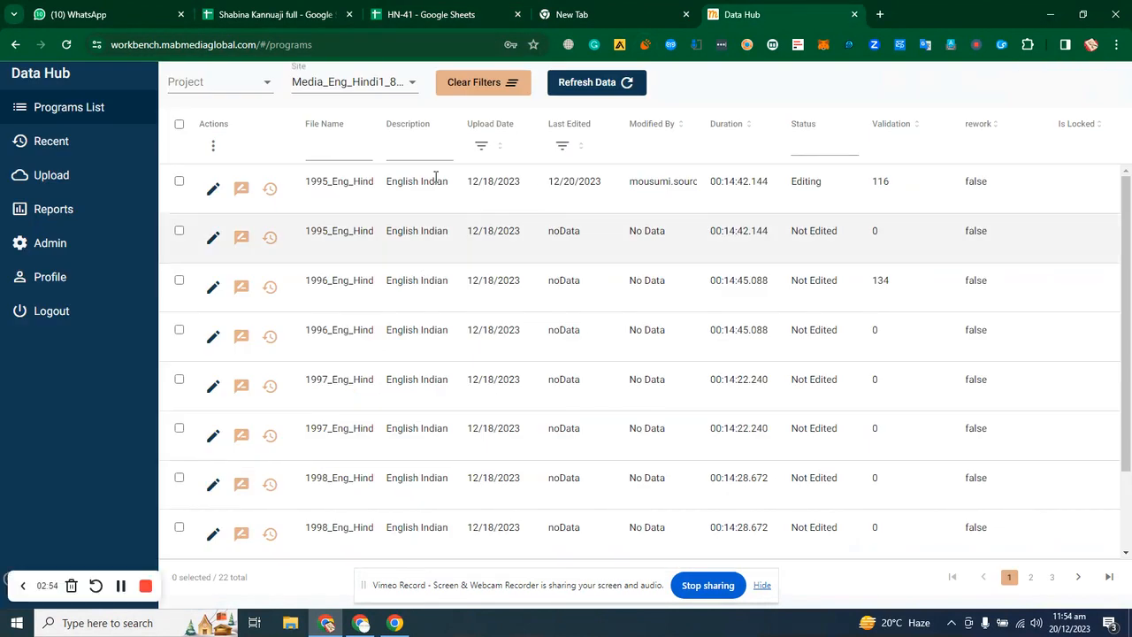
click(321, 149)
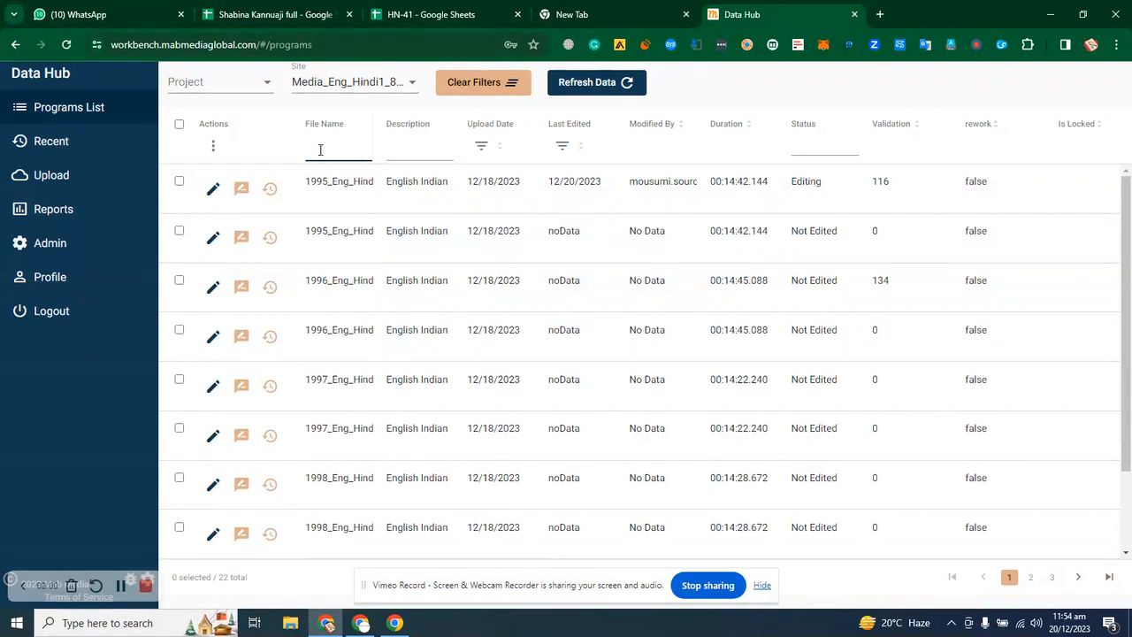
key(ctrl+v)
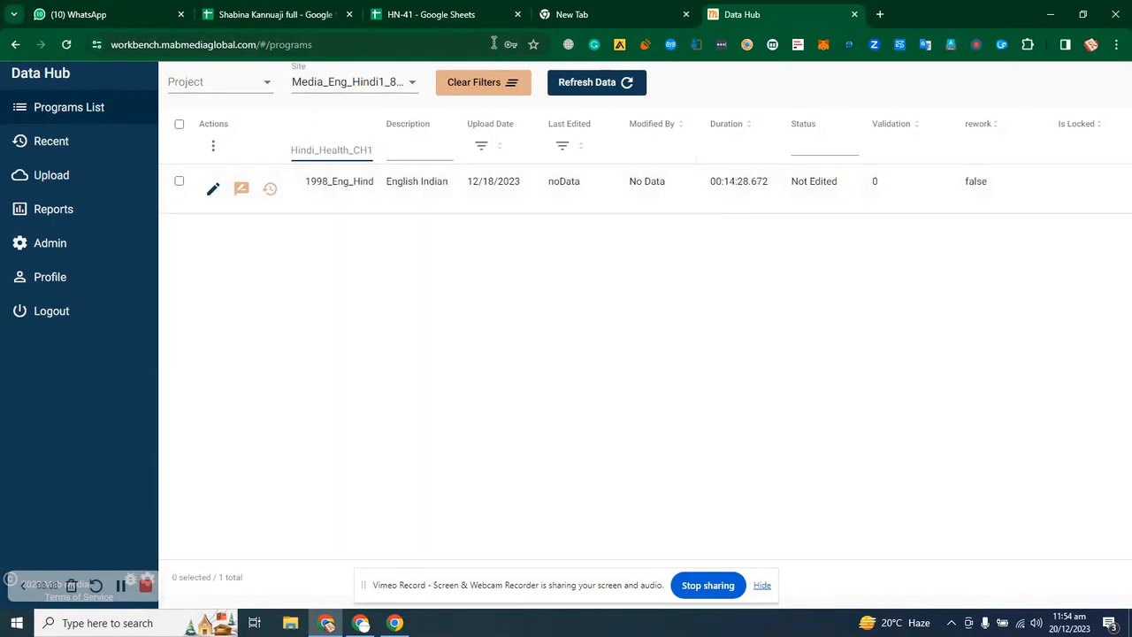
Step: Close the unused New Tab page in the browser and return to the filtered Data Hub list
click(453, 12)
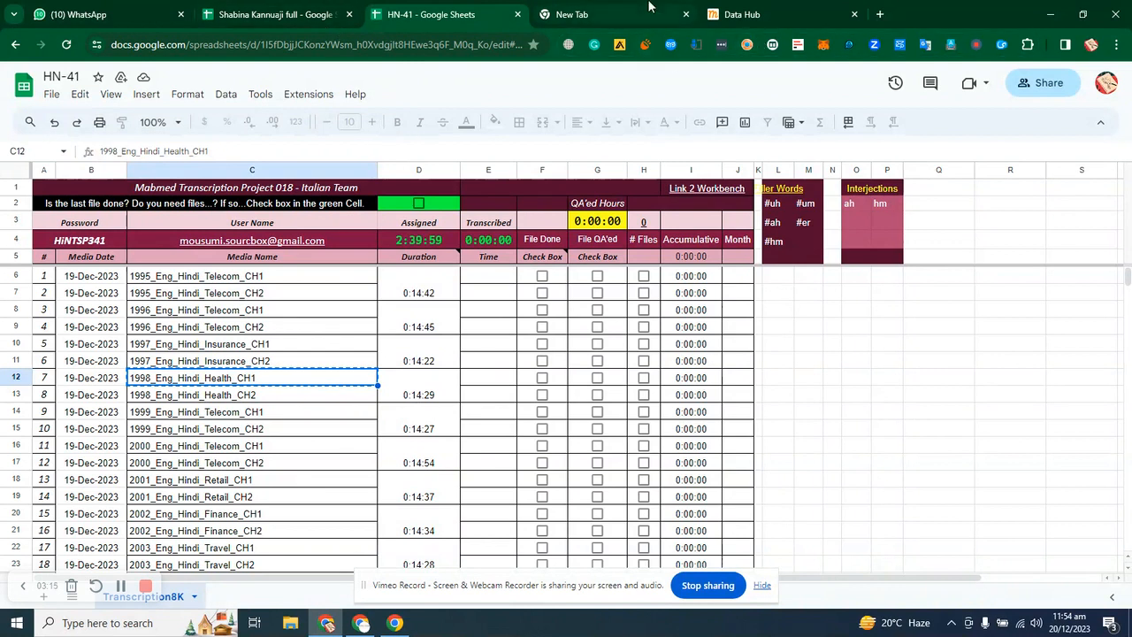
click(685, 14)
click(566, 18)
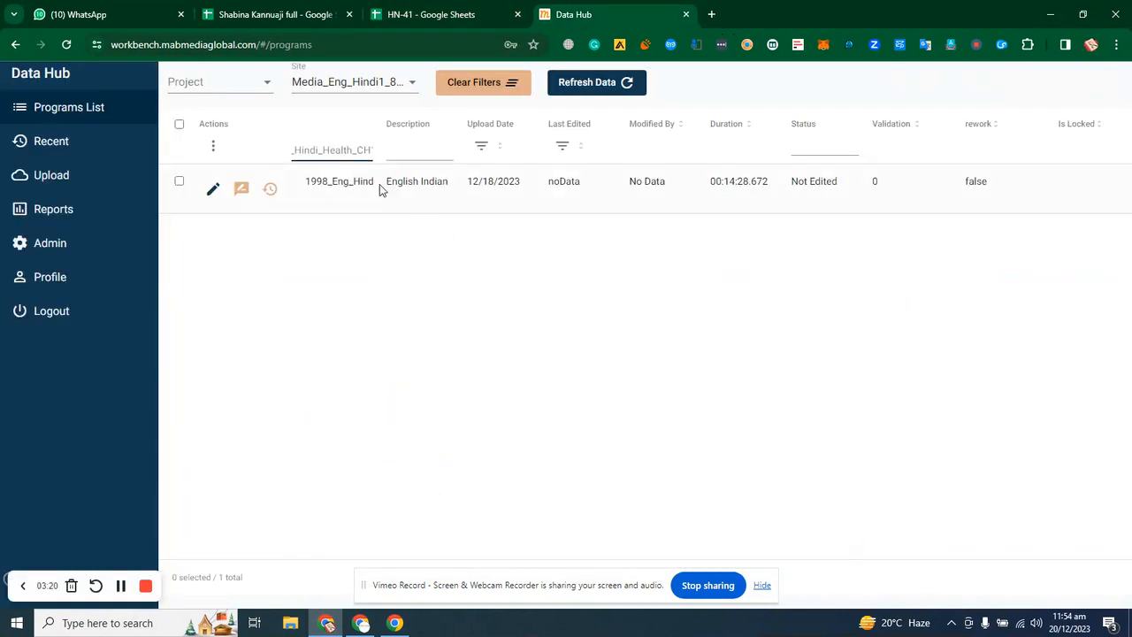
Step: Open the filtered file 1998_Eng_Hindi_Health_CH1 for editing and reload the page to load its waveform and segments
click(212, 189)
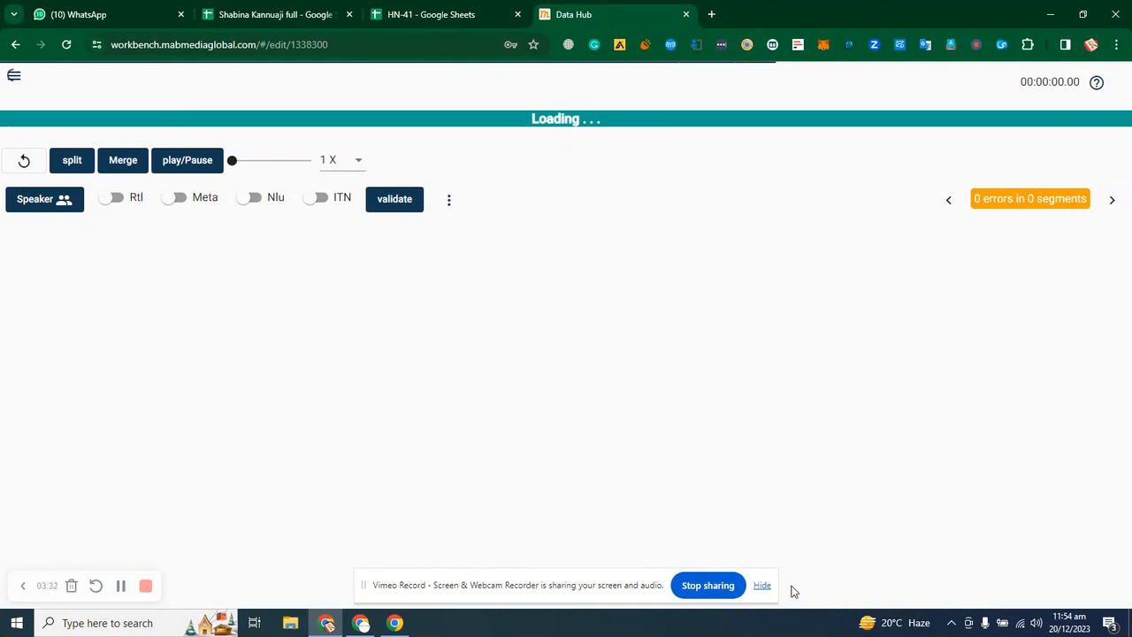
click(762, 584)
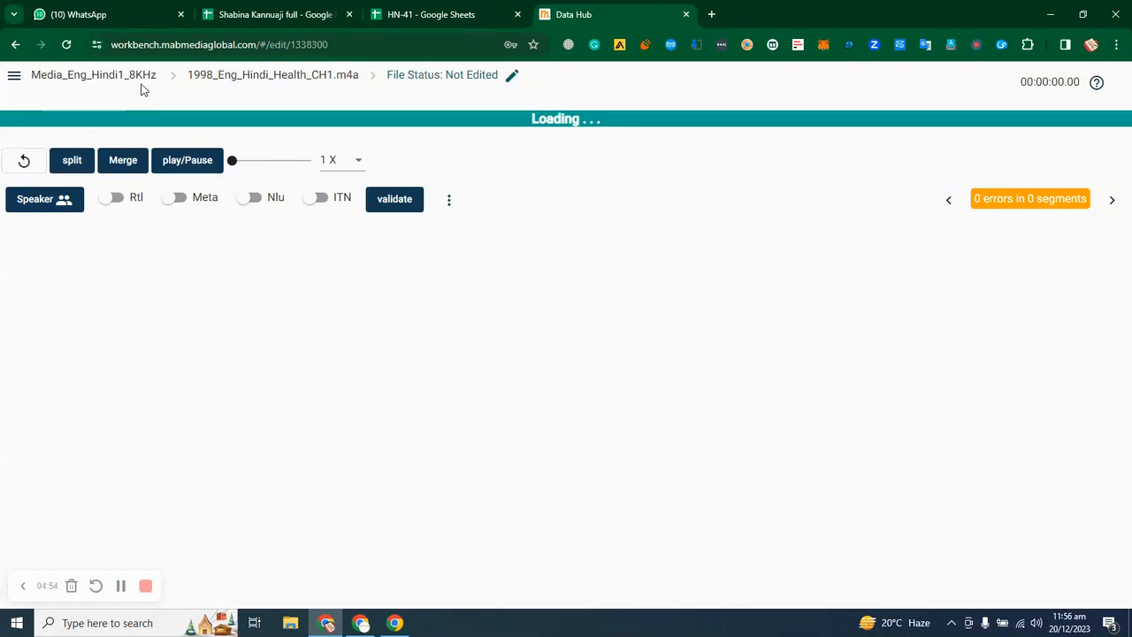
click(66, 45)
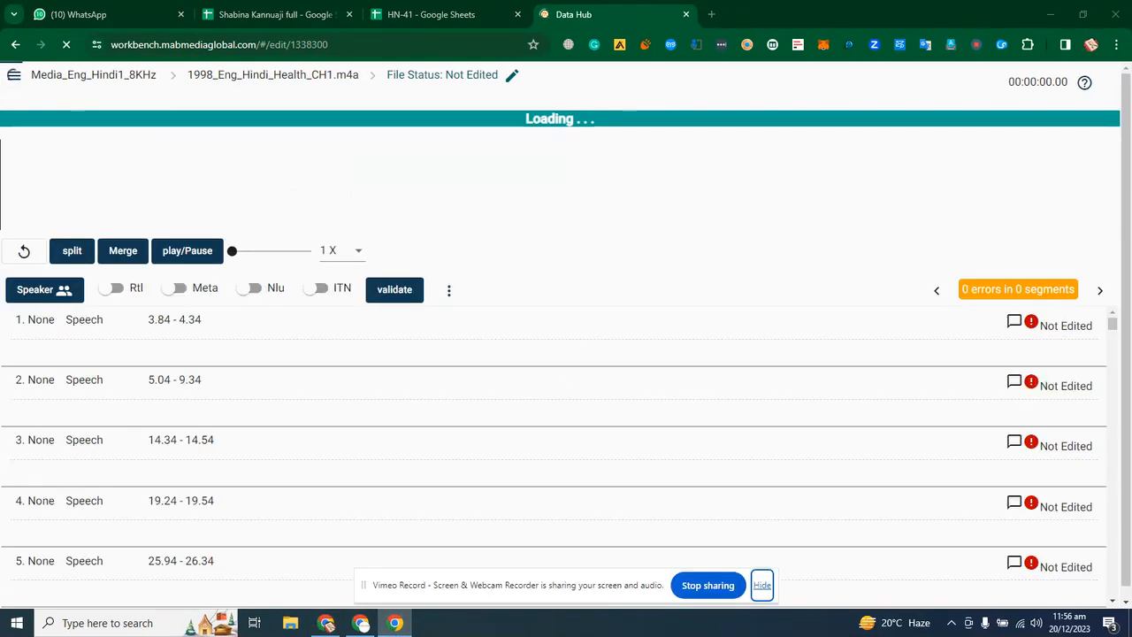
click(764, 586)
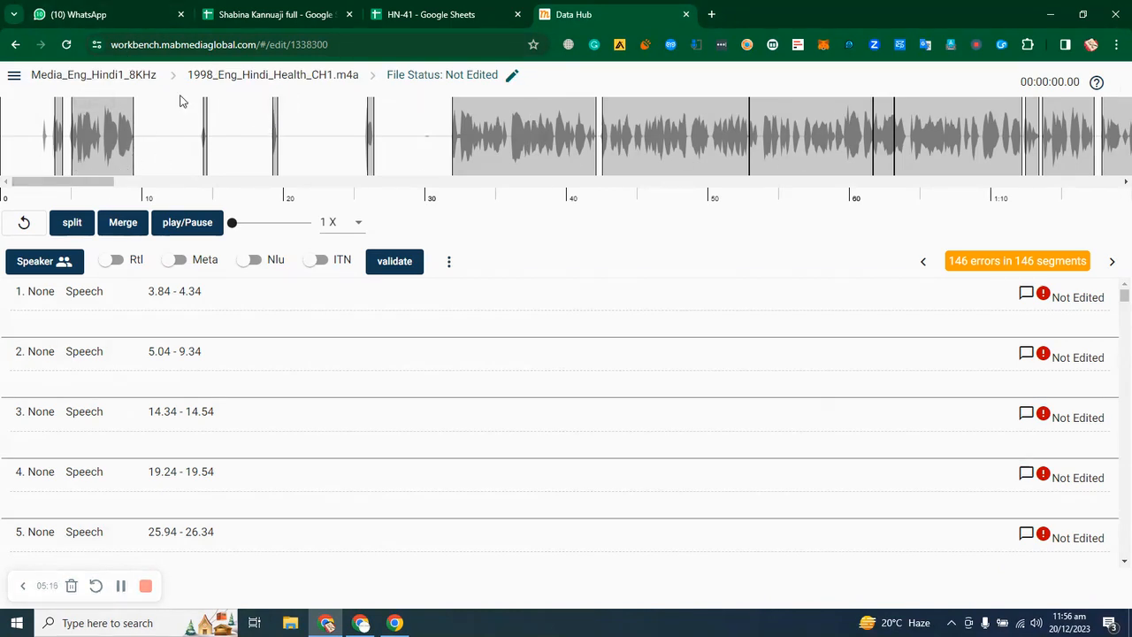
Step: Listen to the opening part of the audio up to the second speech segment
click(36, 143)
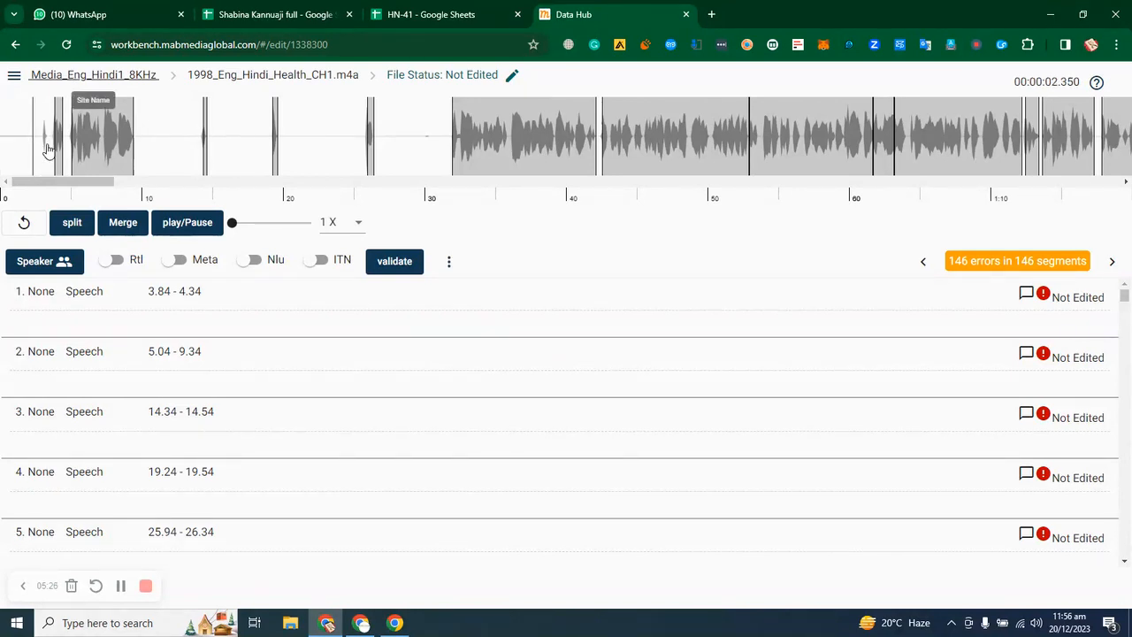
click(167, 226)
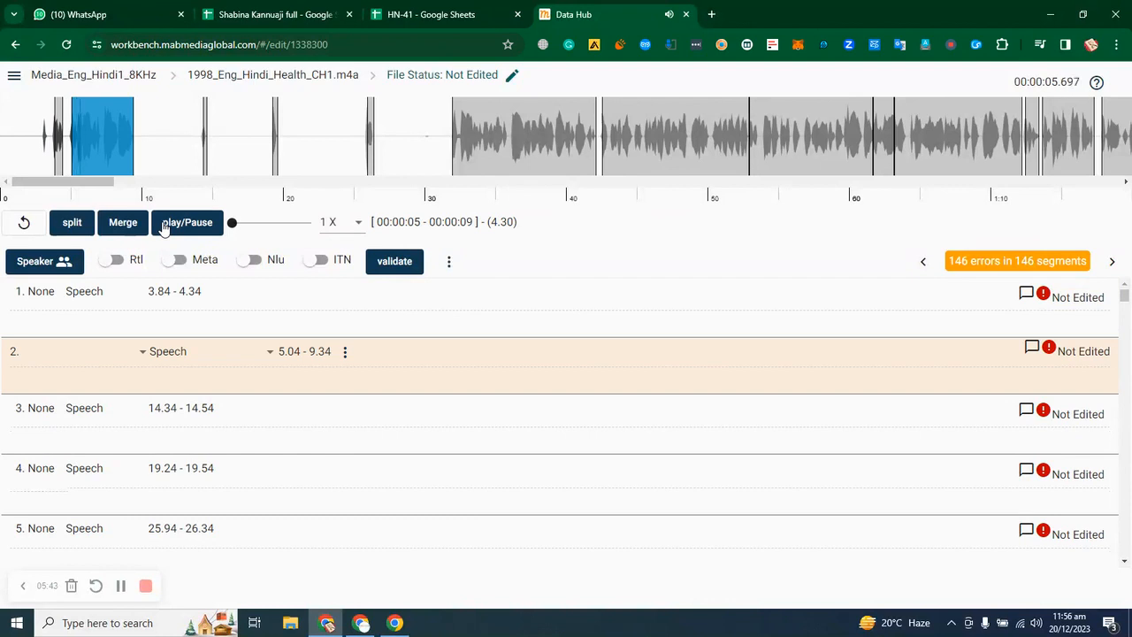
click(165, 225)
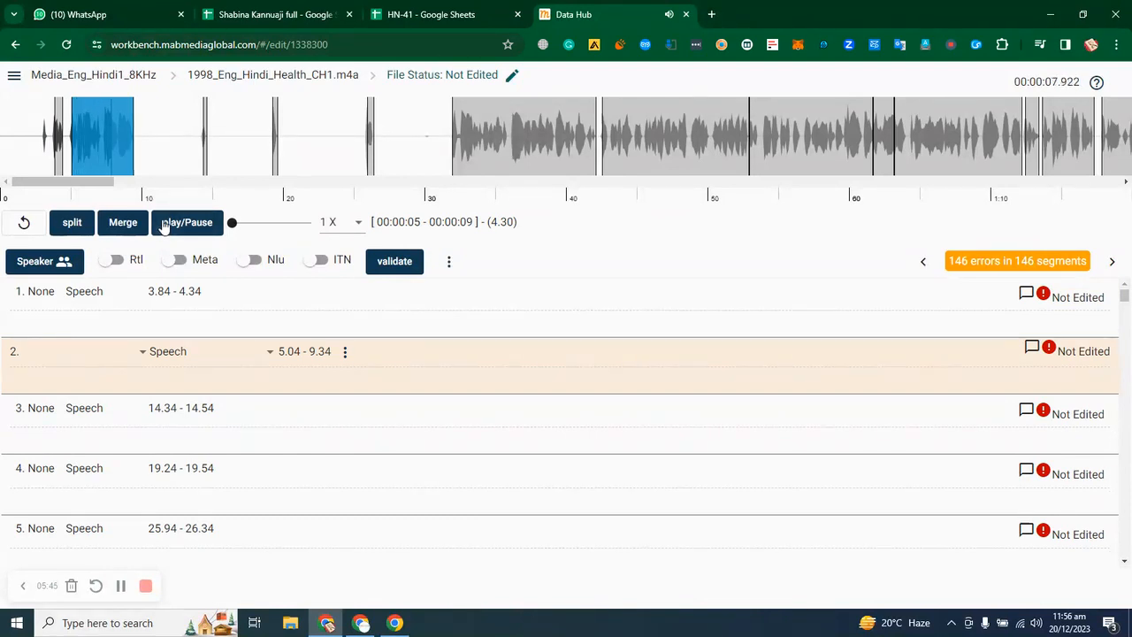
Step: Adjust the first speech segment's boundaries on the waveform to span about 2.69 to 4.52 seconds
click(57, 162)
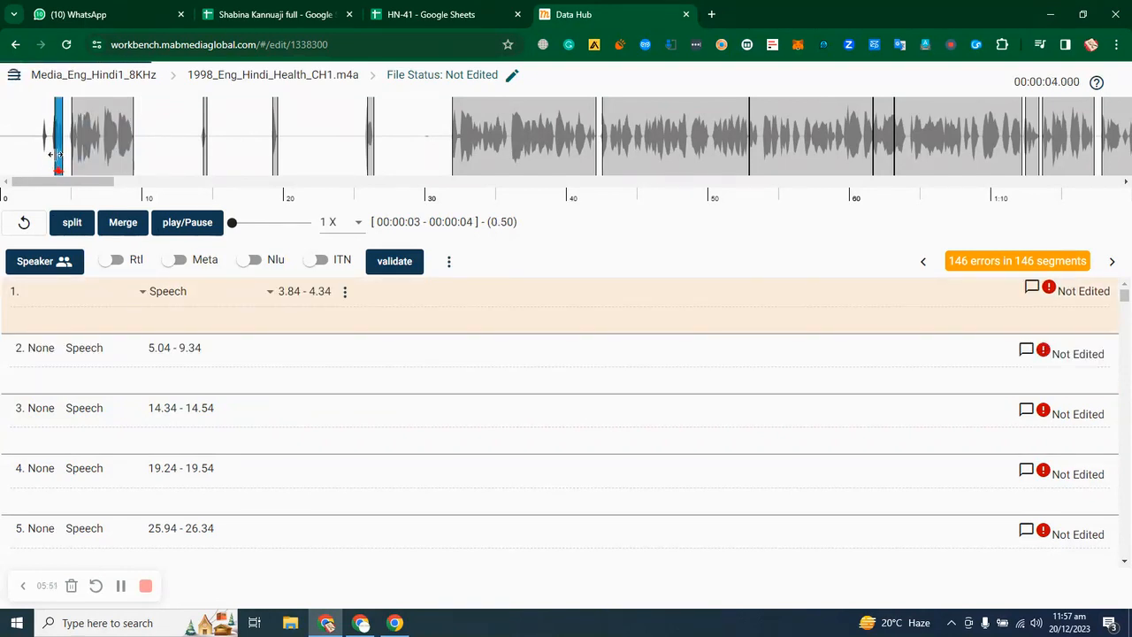
drag(60, 169, 59, 170)
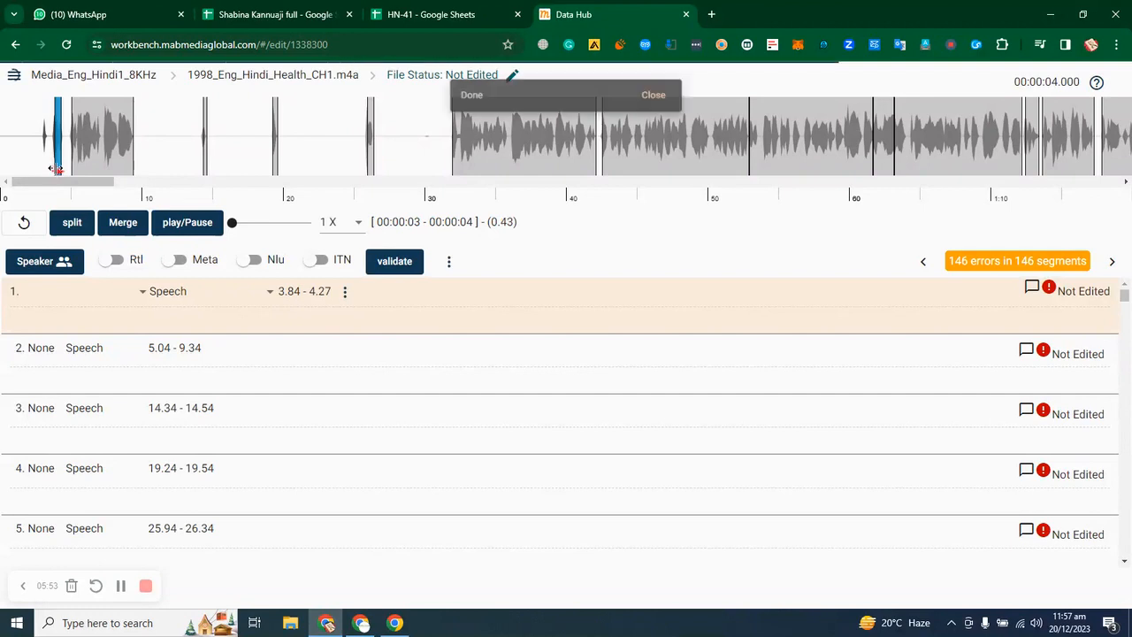
click(27, 159)
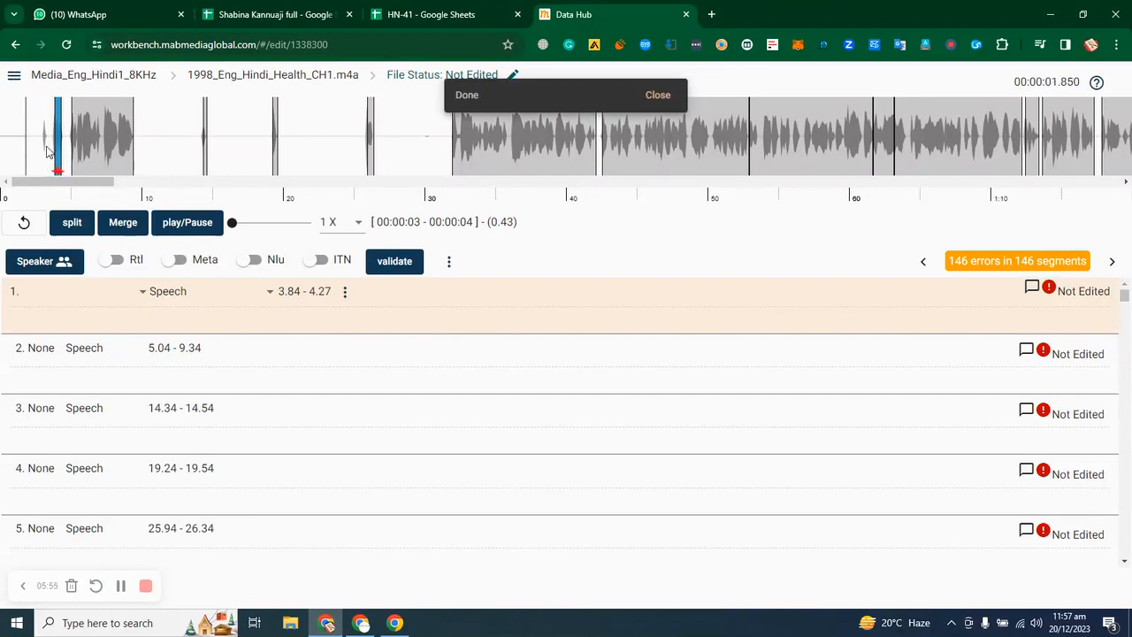
click(63, 149)
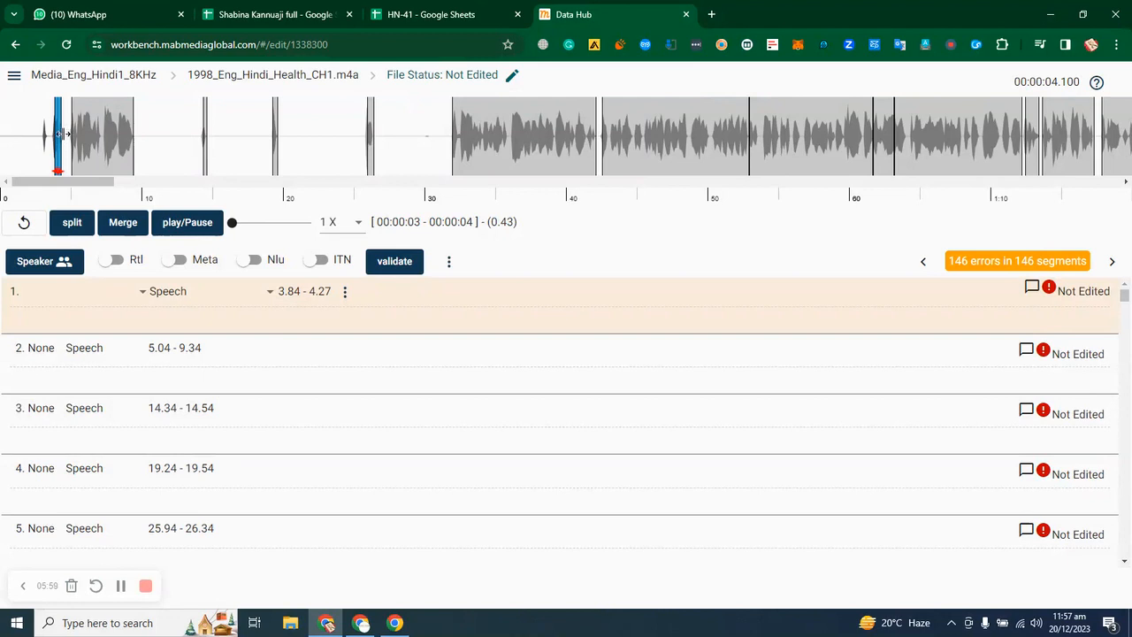
drag(62, 134, 38, 147)
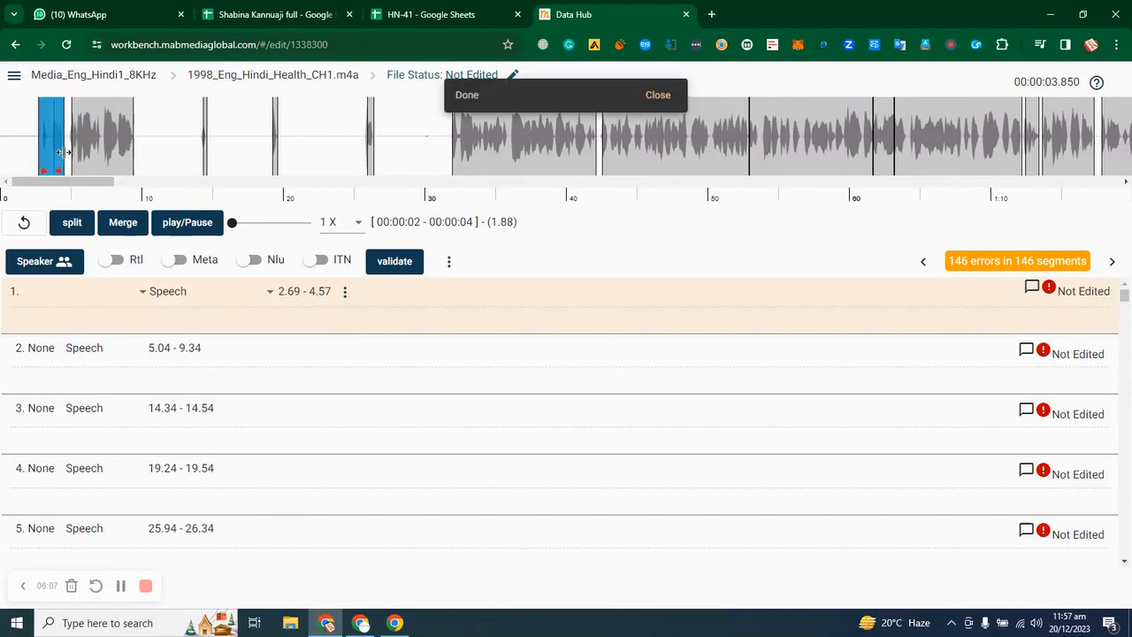
drag(64, 153, 62, 153)
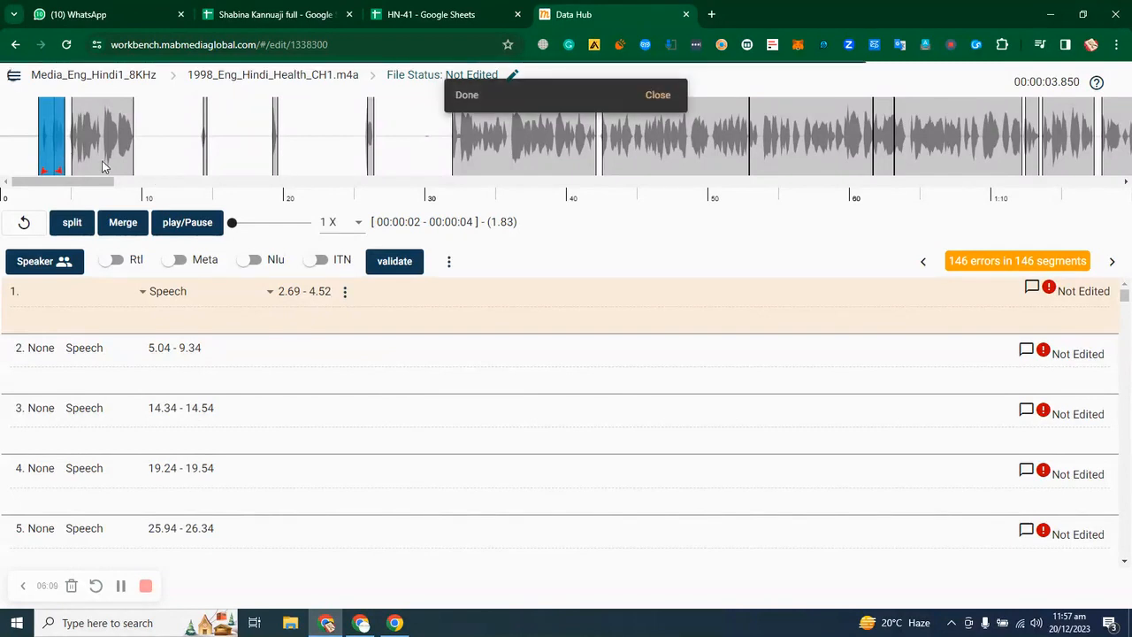
Step: Move the second segment's start to about 4.84 seconds and adjust the third segment to span about 13.89 to 14.63 seconds
click(92, 166)
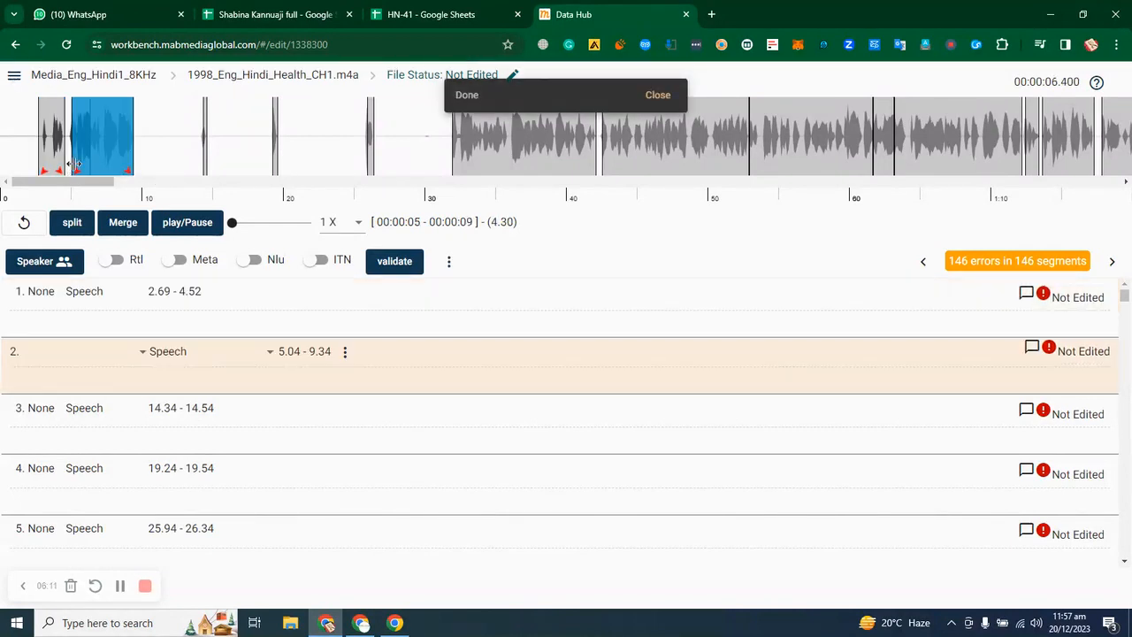
drag(74, 165, 68, 167)
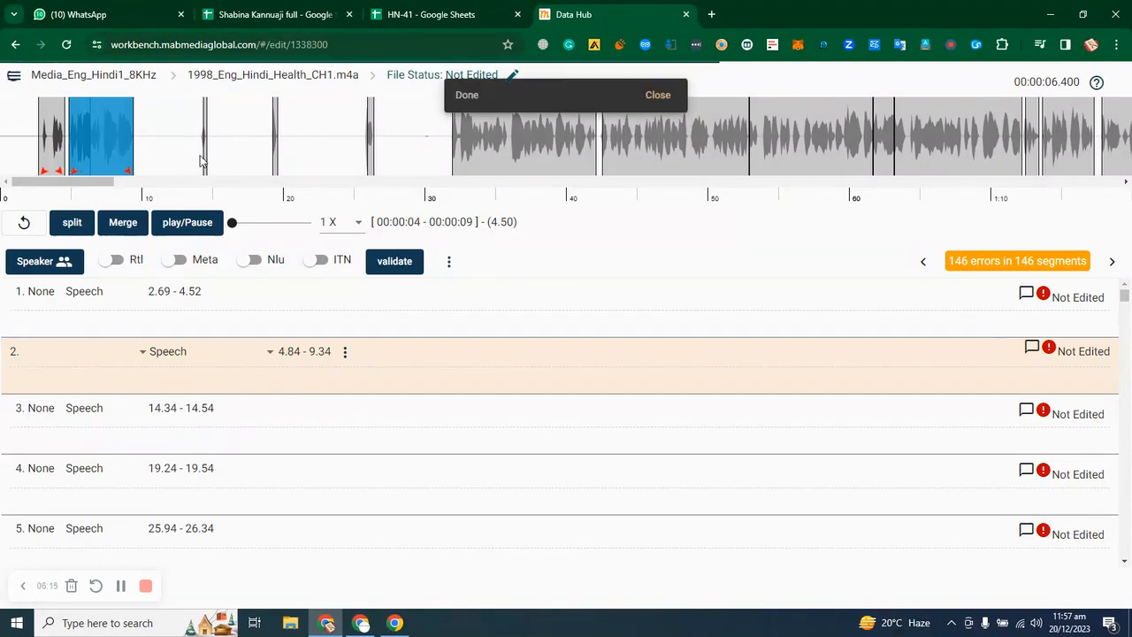
click(204, 163)
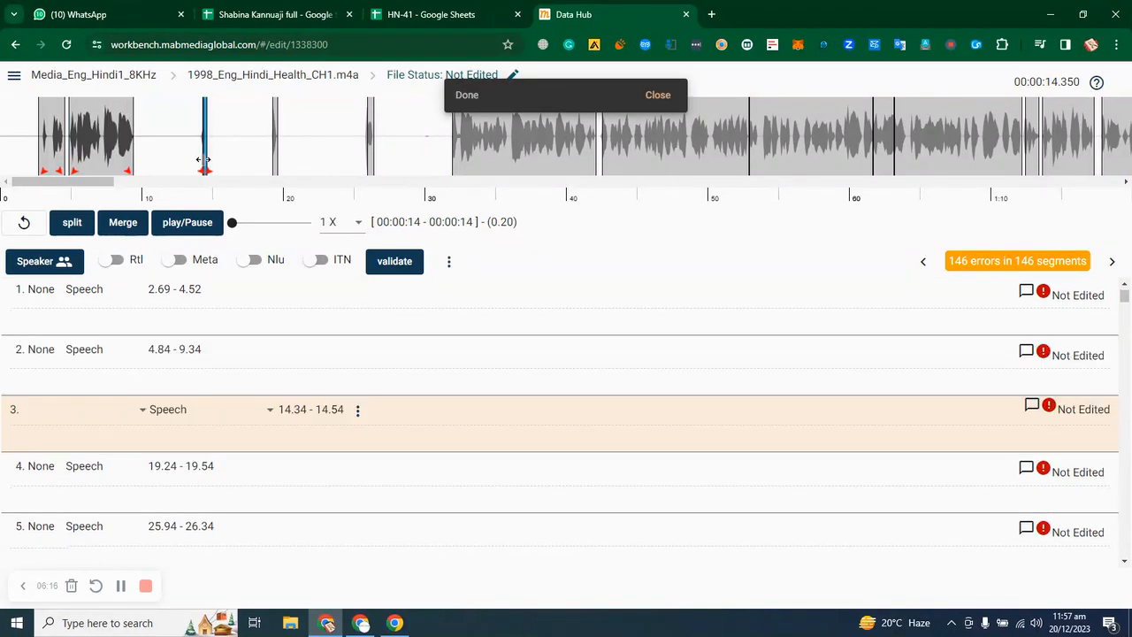
drag(203, 159, 214, 161)
click(199, 166)
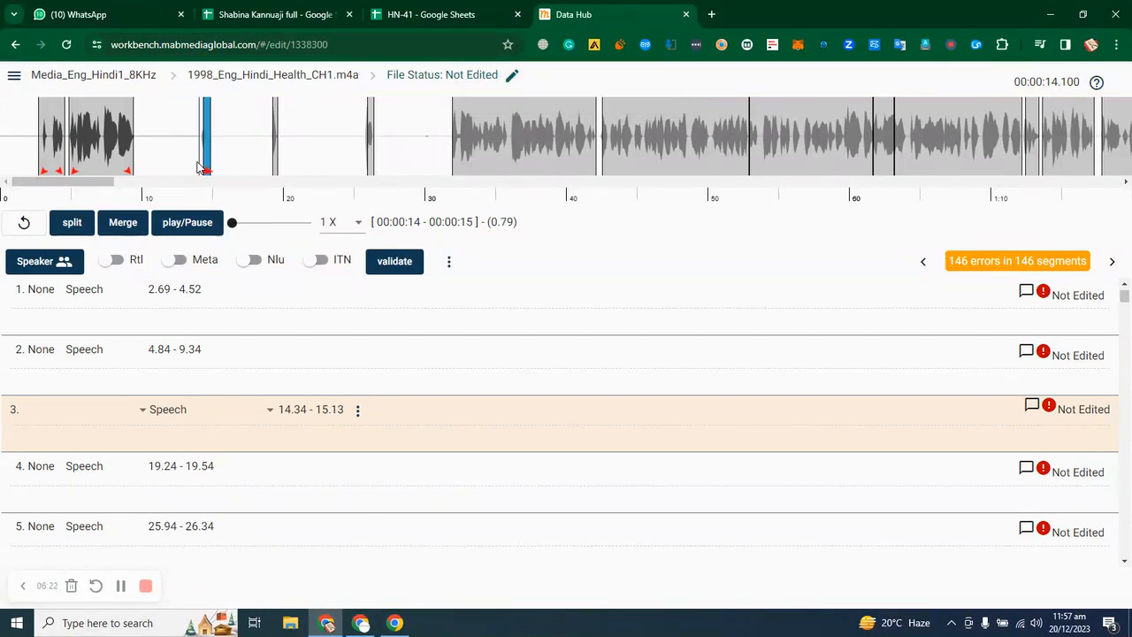
drag(198, 166, 202, 156)
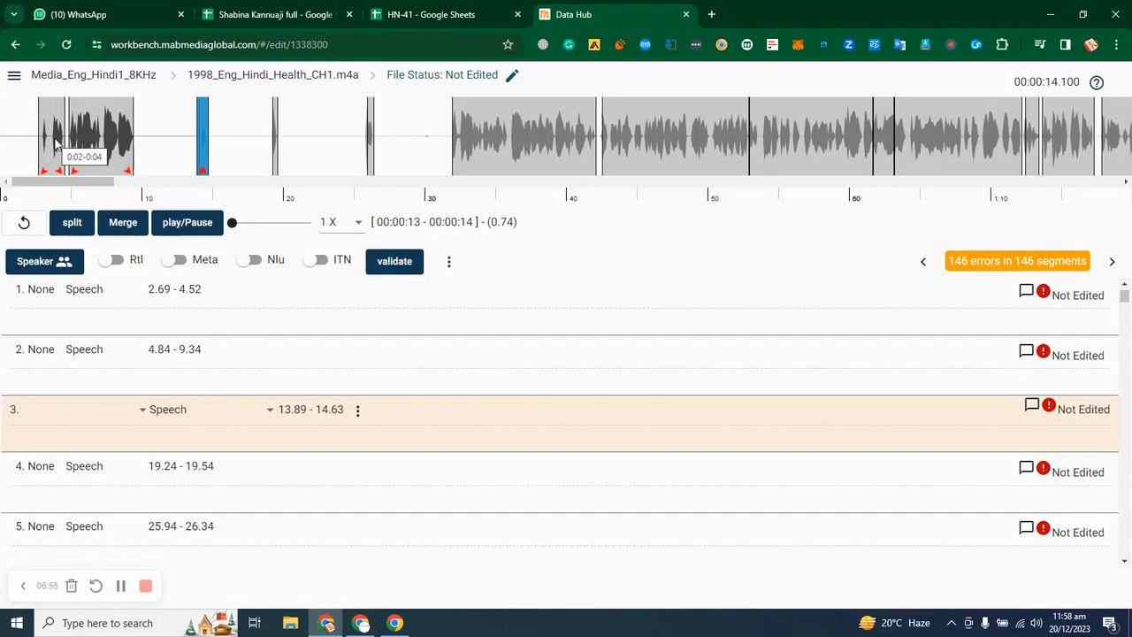
Step: Add a new speaker named speaker1 to the file's speaker list
click(34, 264)
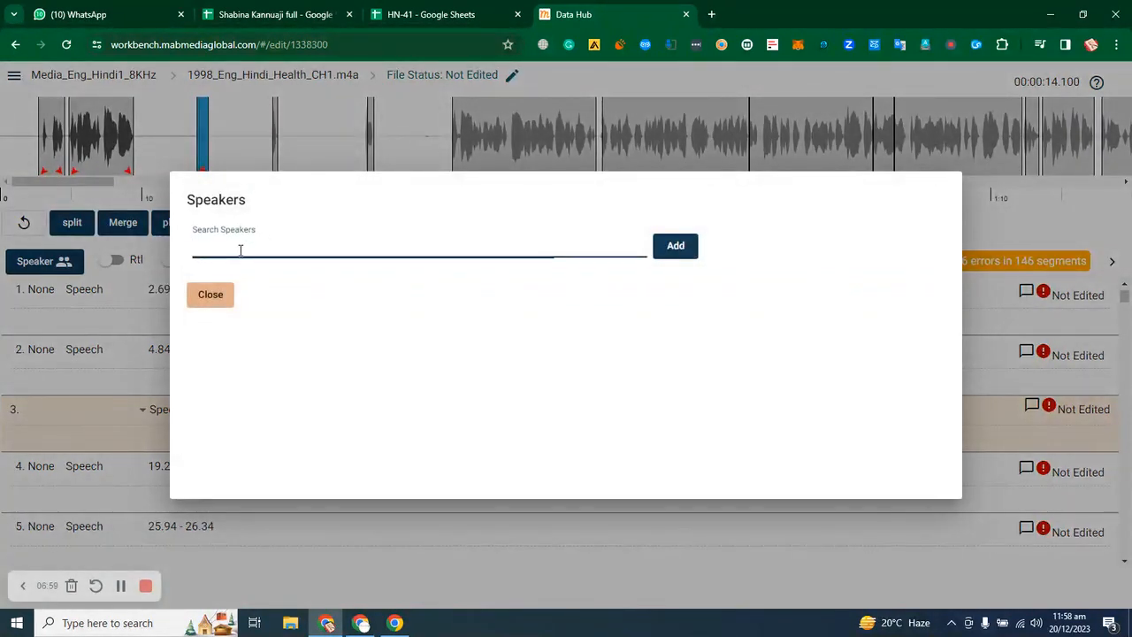
text(sp)
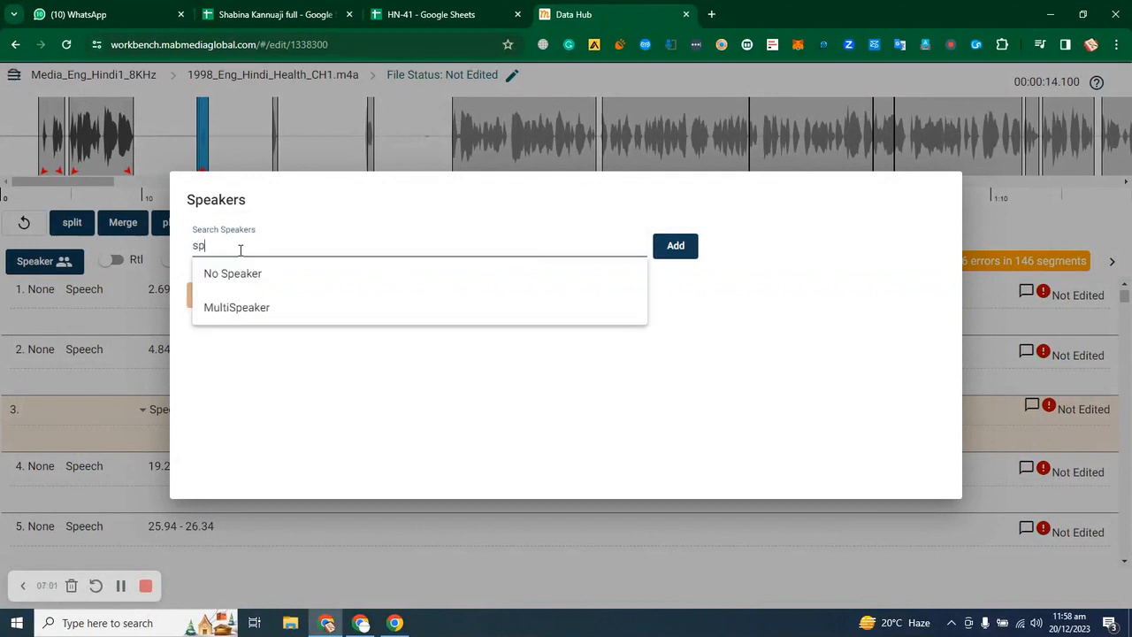
text(eaker)
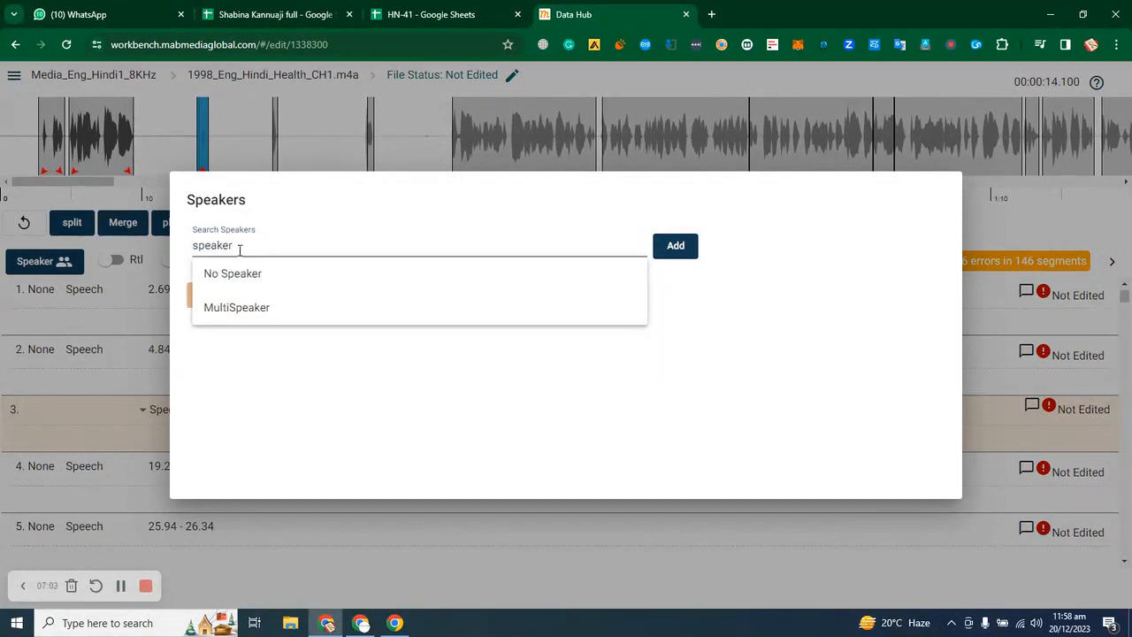
text(1)
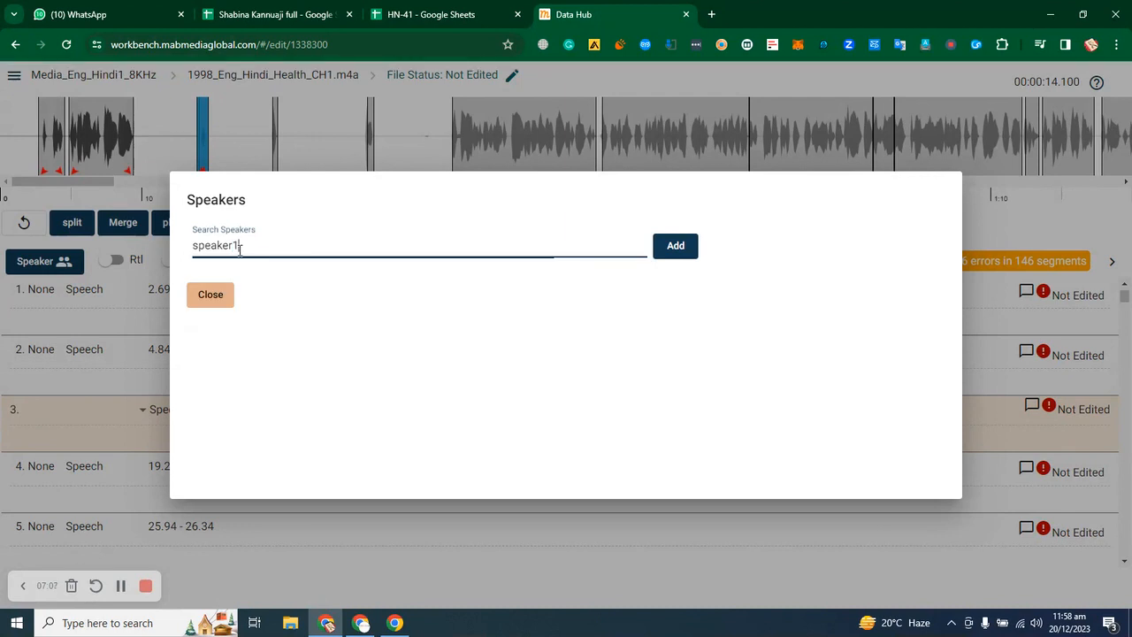
key(BackSpace)
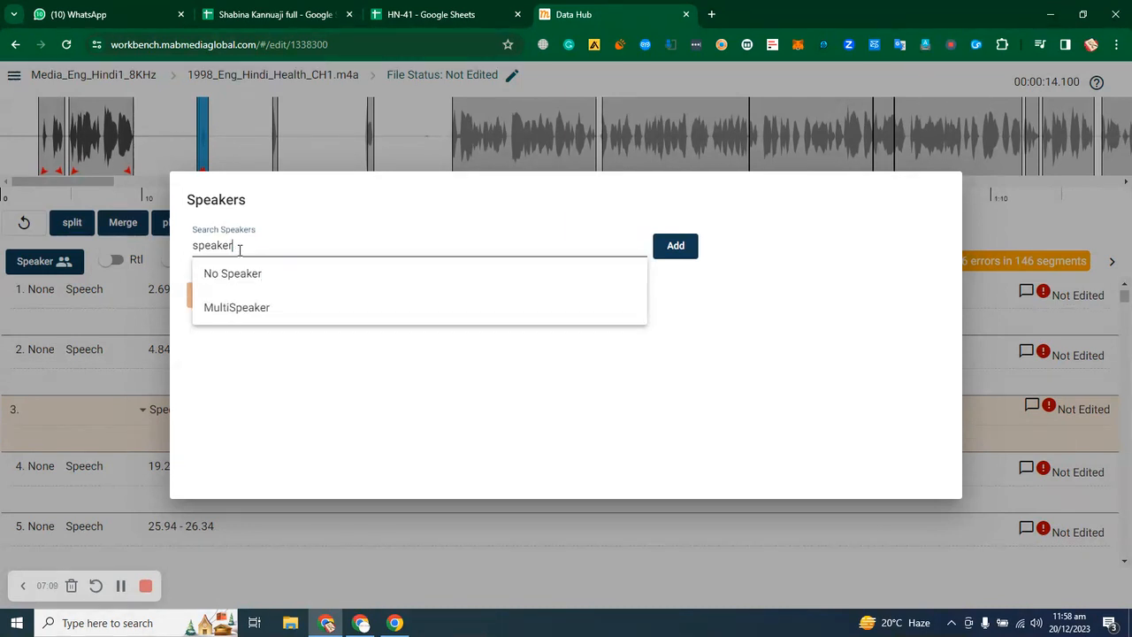
text(1)
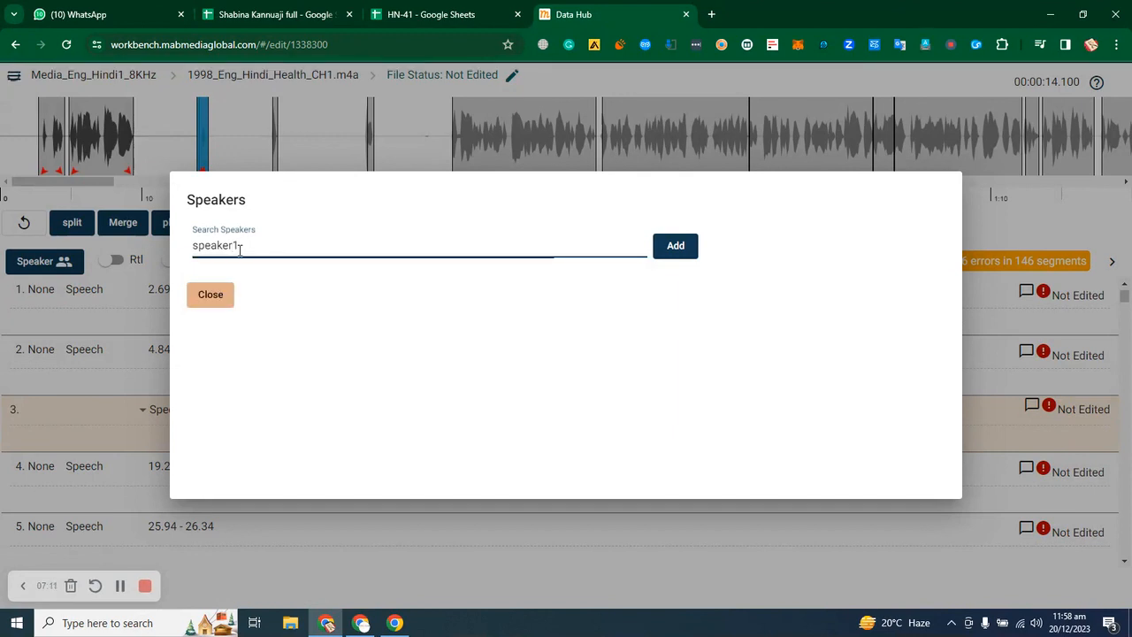
click(678, 245)
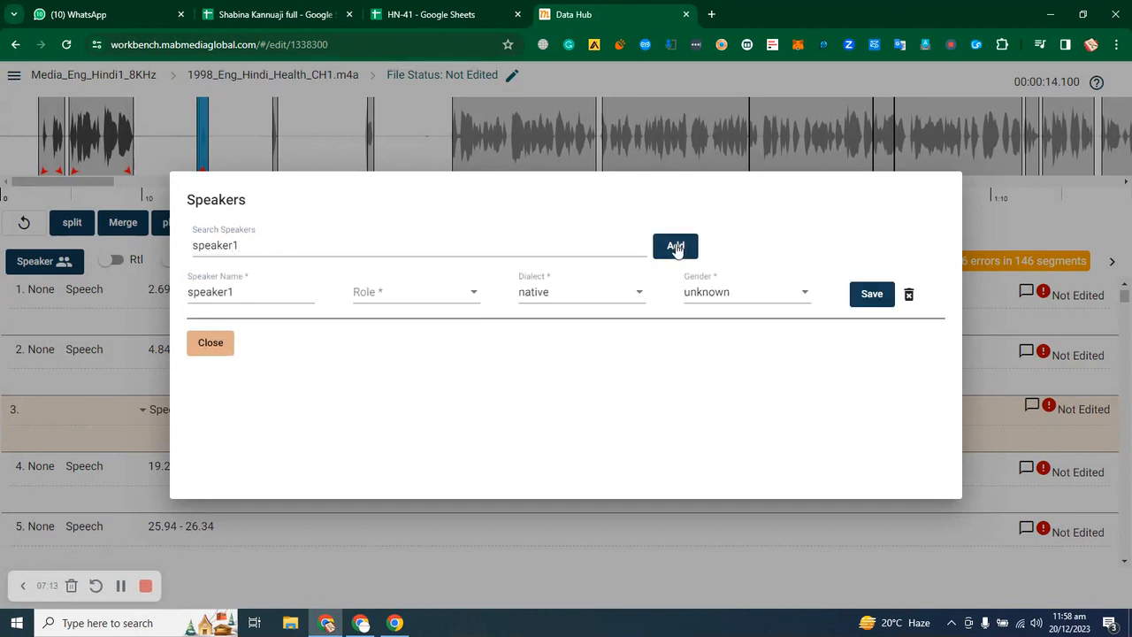
Step: Set speaker1's role to Agent and gender to female, save the speaker, and close the speakers dialog
click(473, 297)
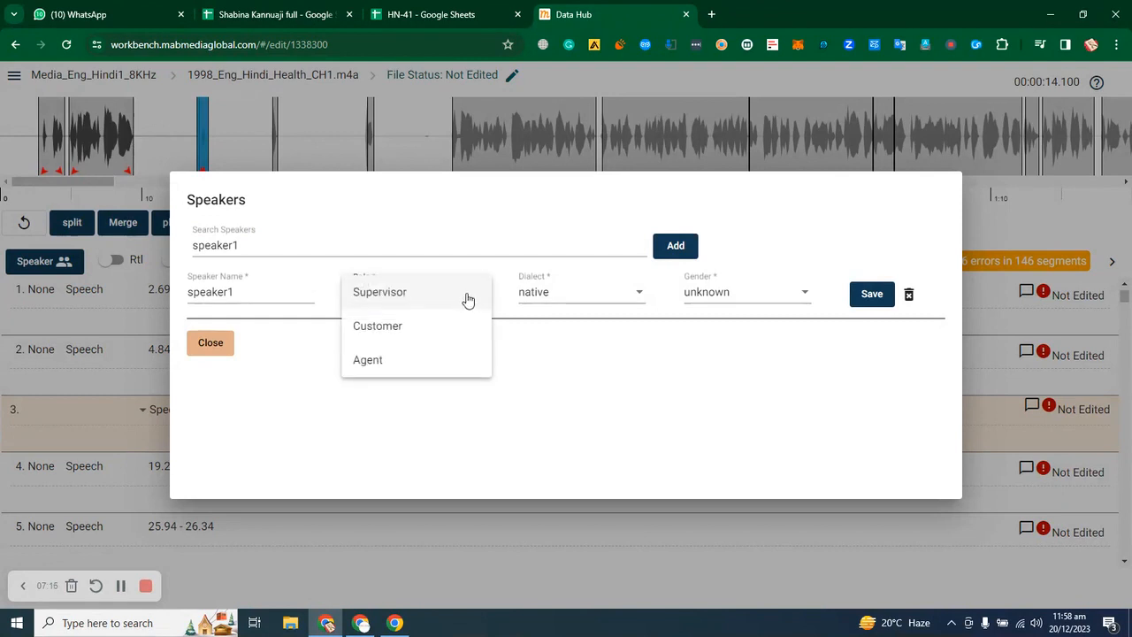
click(402, 360)
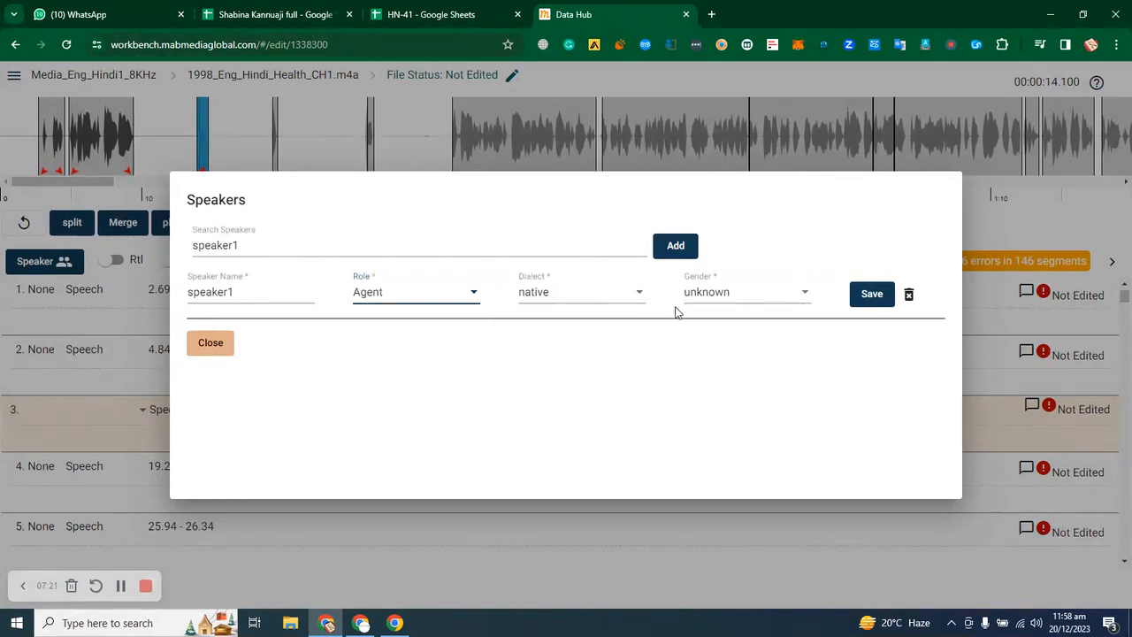
click(804, 294)
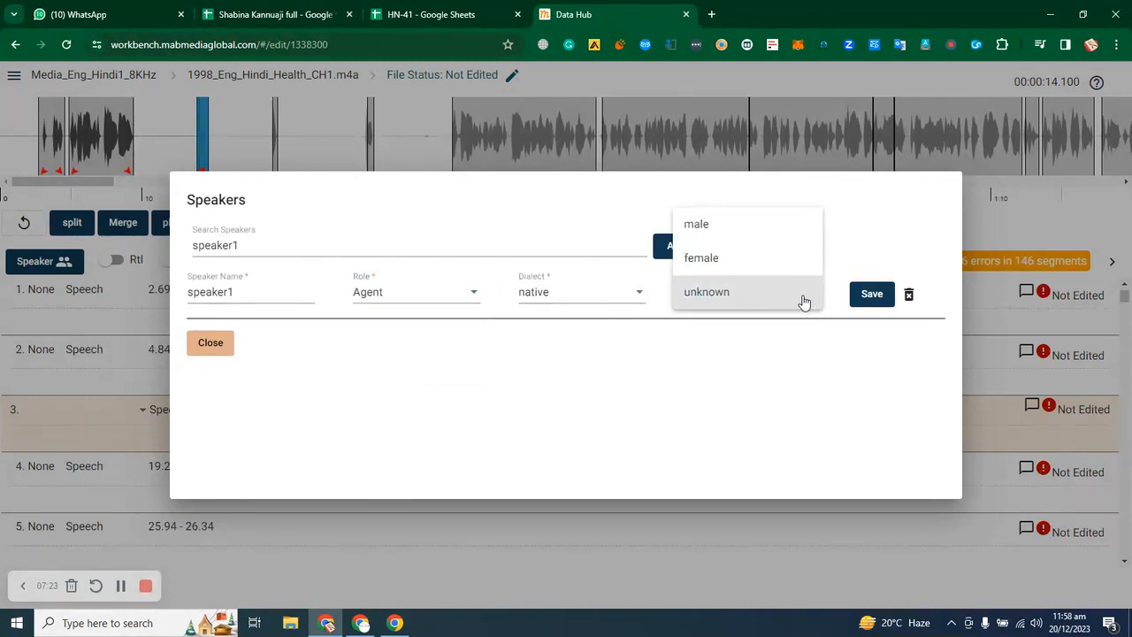
click(779, 255)
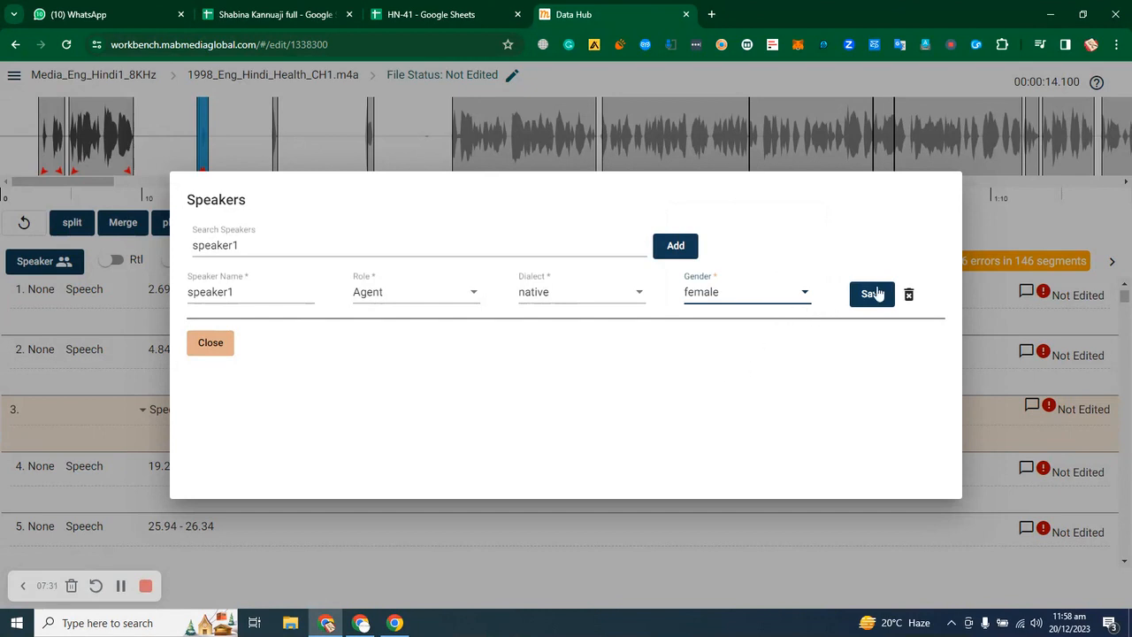
click(875, 293)
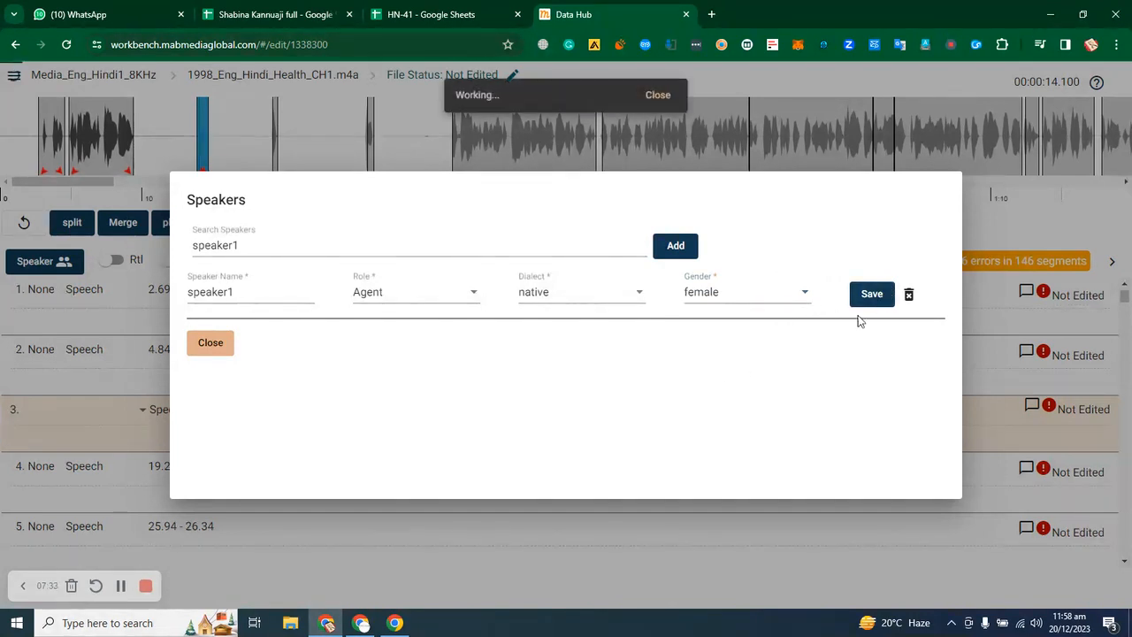
click(211, 346)
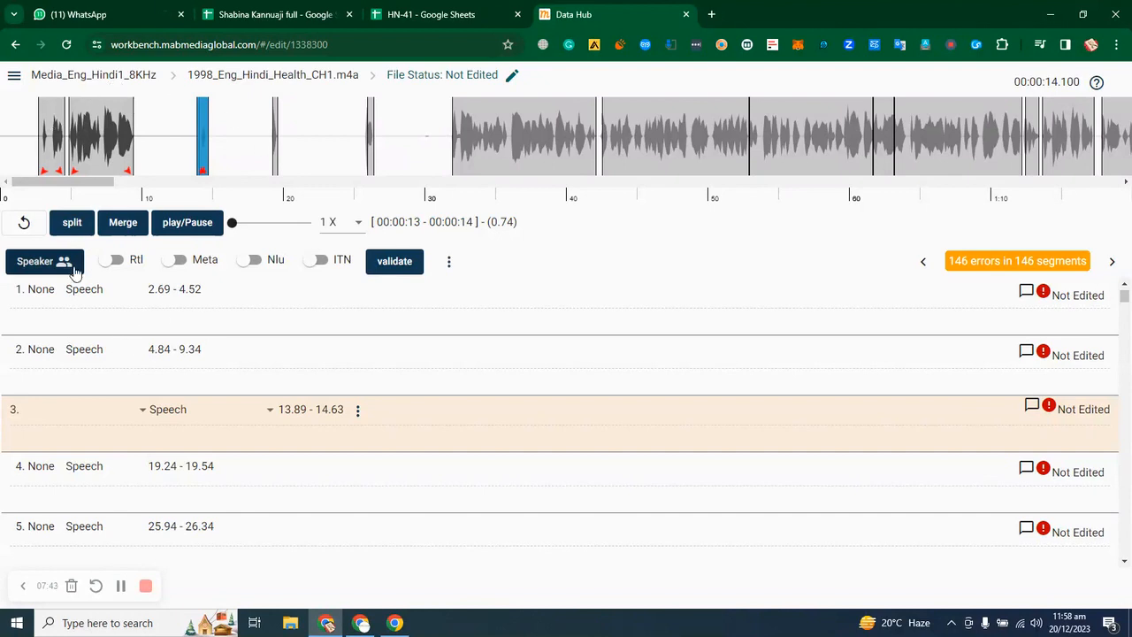
Step: Select the first speech segment and place the playback position just before its start on the waveform
click(86, 321)
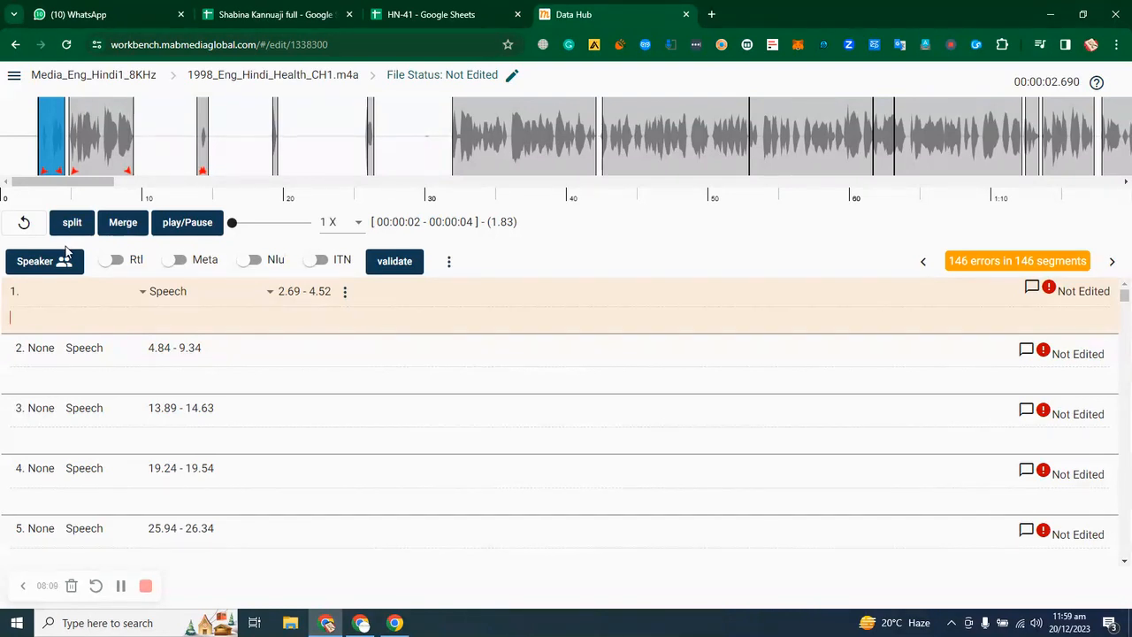
drag(40, 147, 35, 147)
Step: Switch Live Caption off and back on in Chrome's accessibility settings, and close the settings page
click(1117, 46)
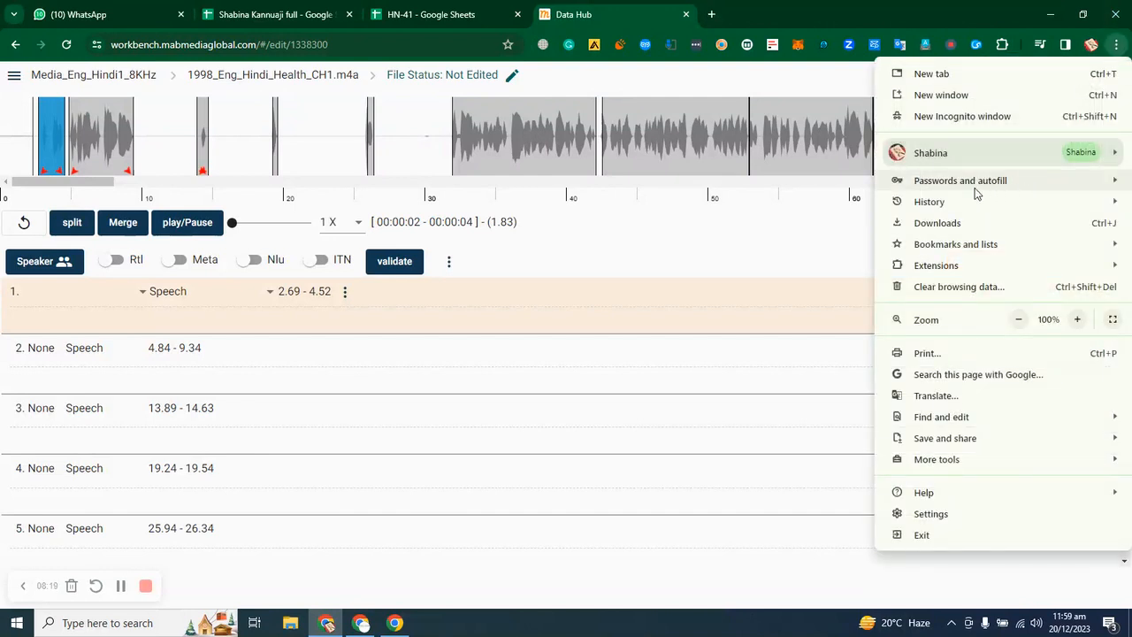
click(920, 514)
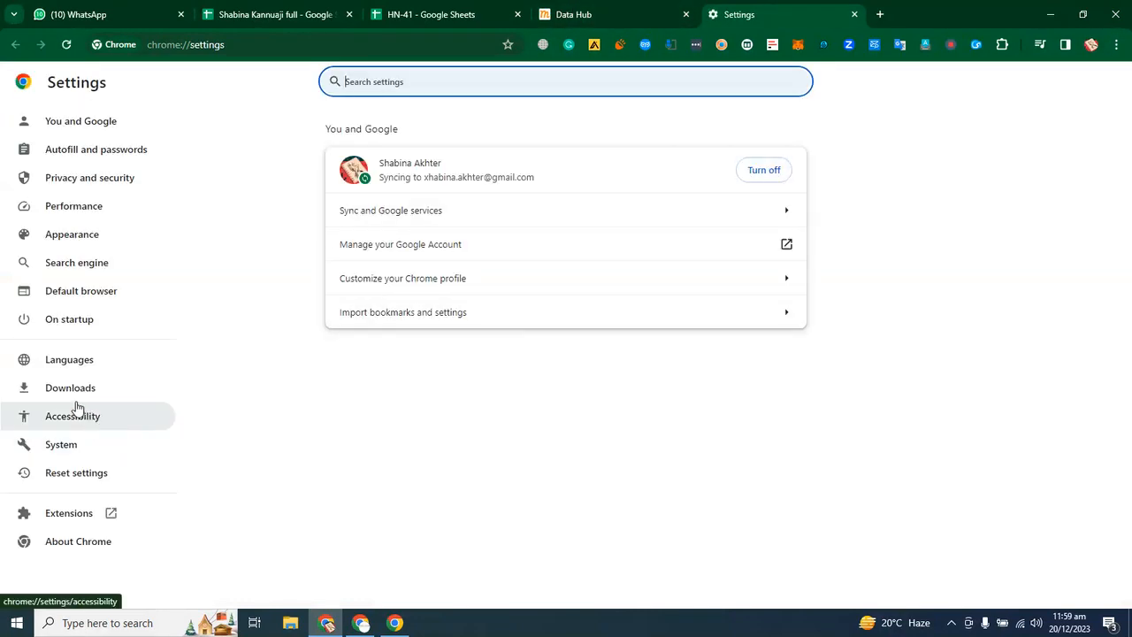
click(73, 416)
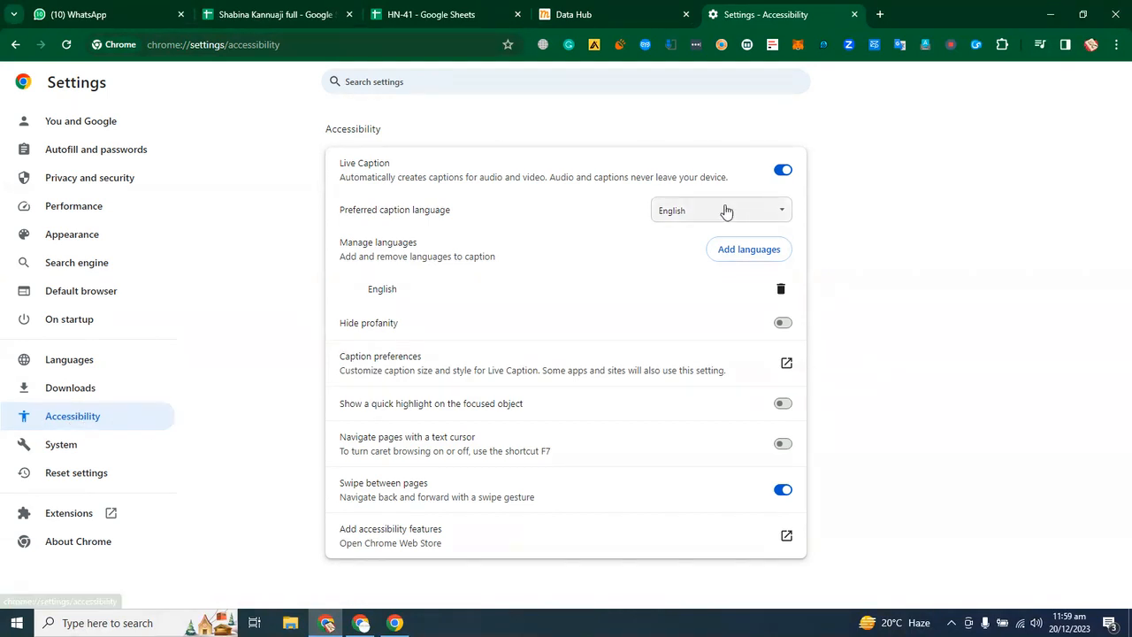
click(783, 171)
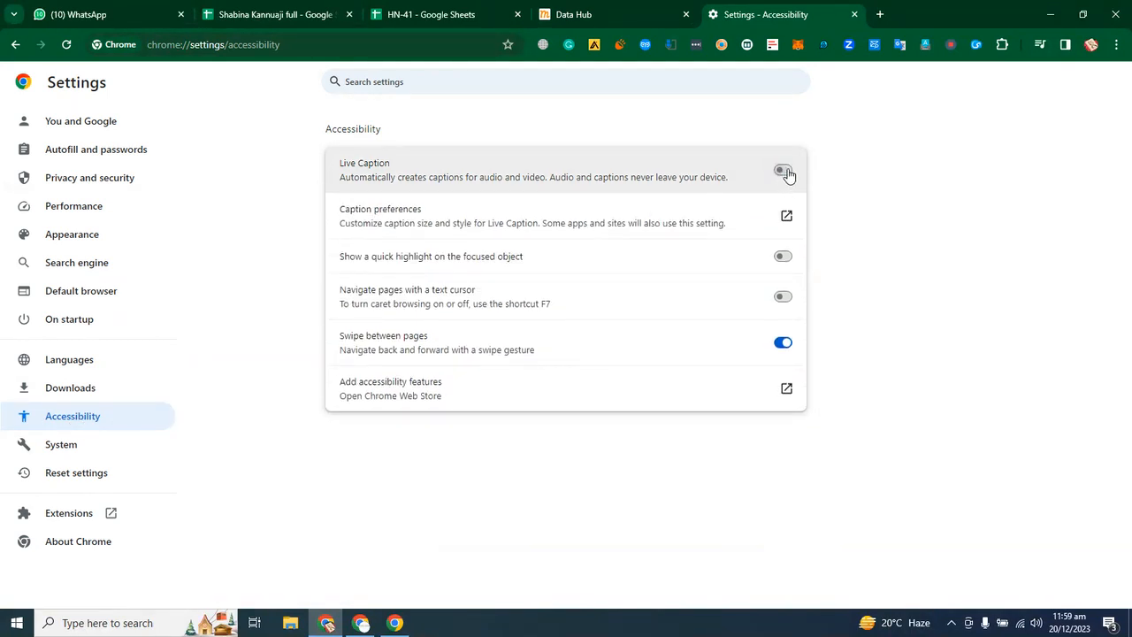
click(794, 168)
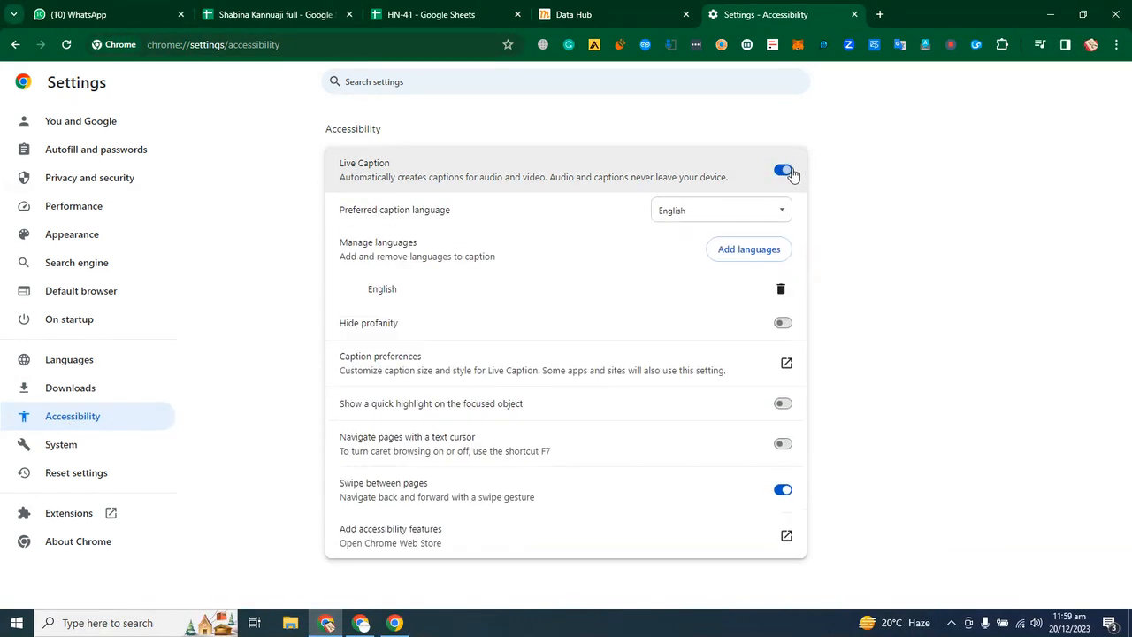
click(854, 14)
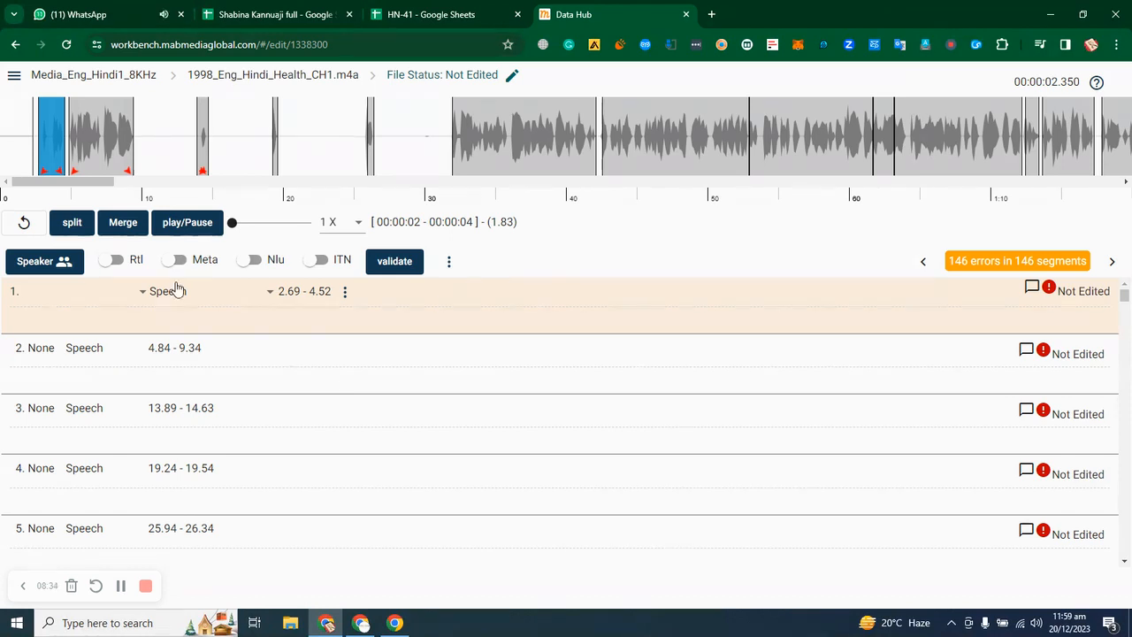
Step: Play the opening audio with Live Caption, and collapse the caption box and move it clear of the segment texts
click(177, 224)
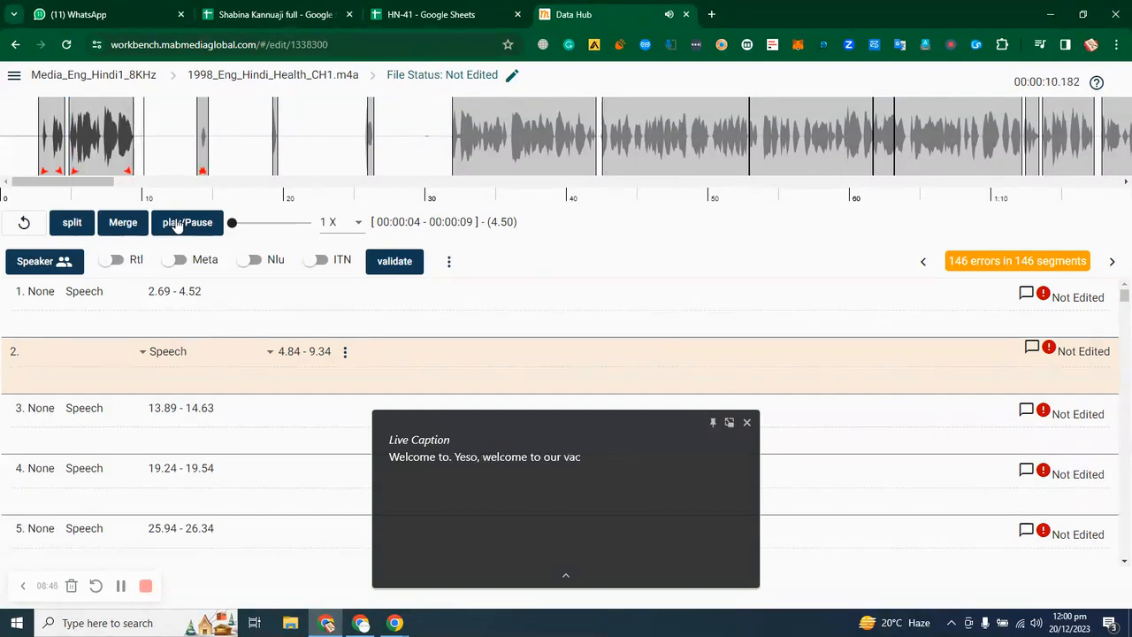
click(178, 223)
click(560, 423)
drag(561, 424, 758, 305)
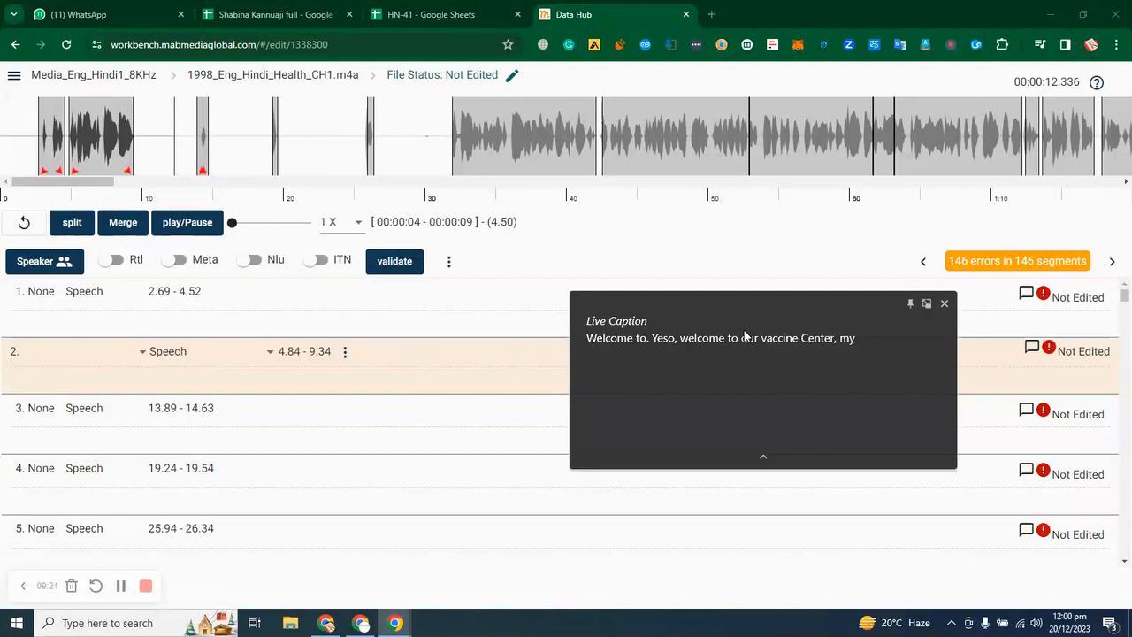
click(764, 460)
drag(768, 307, 797, 185)
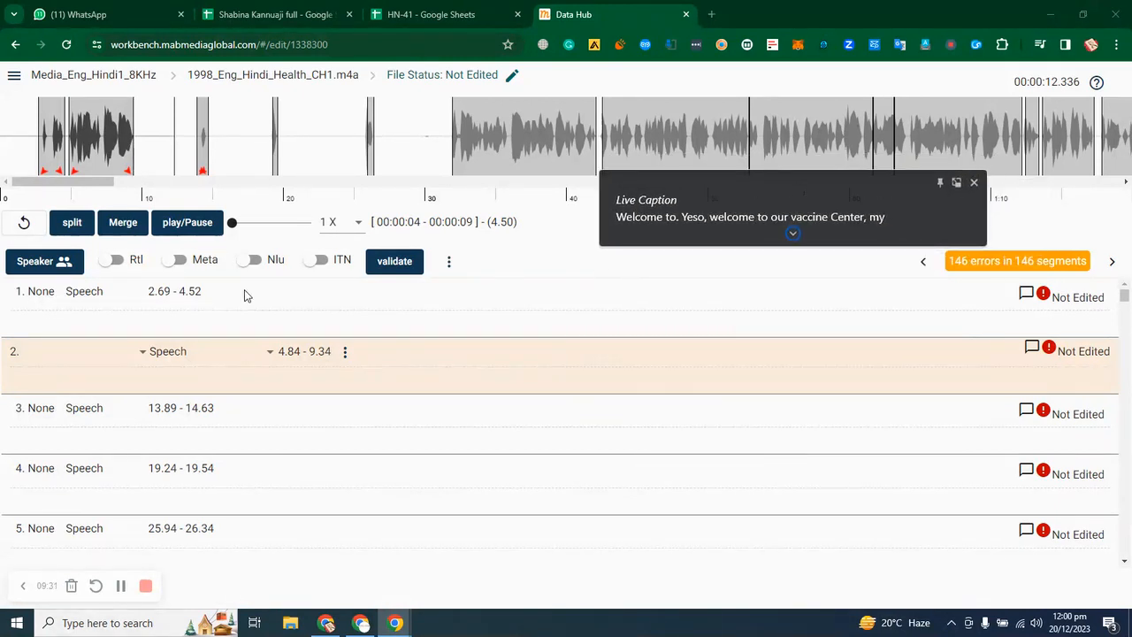
Step: Assign speaker1 to the second speech segment
click(85, 378)
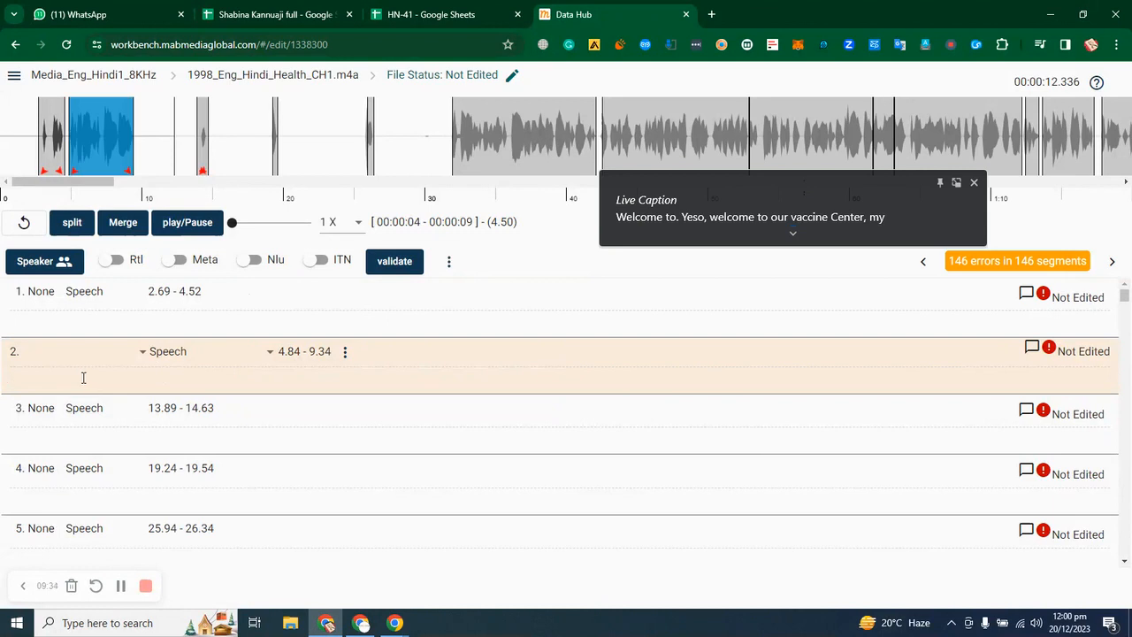
click(37, 352)
click(39, 353)
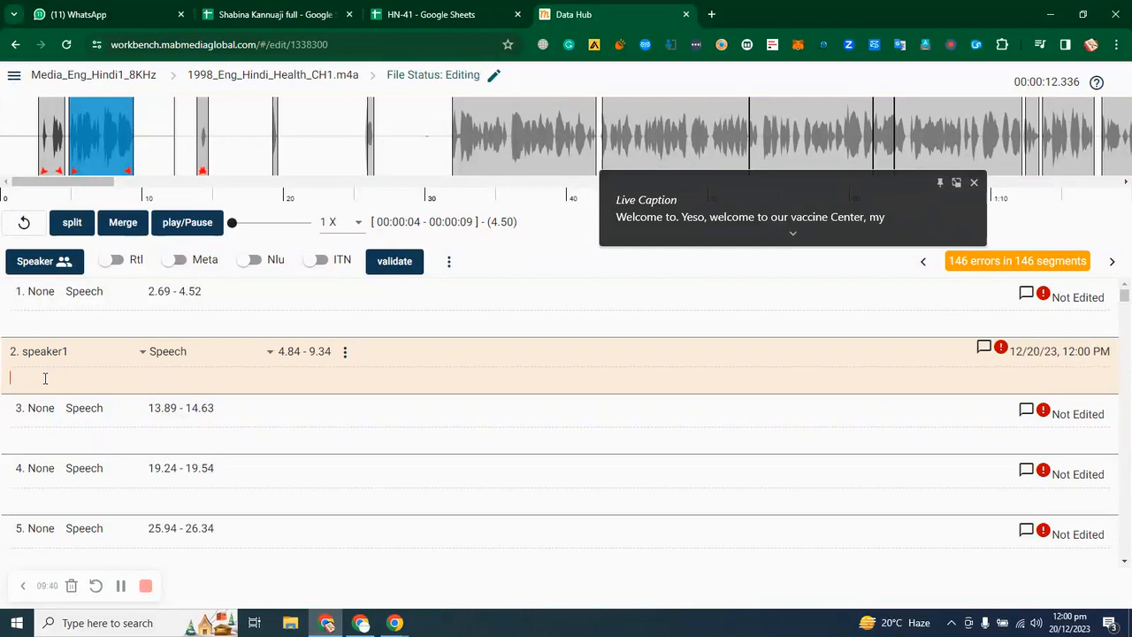
Step: Replay the audio from the start of the first segment with Live Caption
click(41, 168)
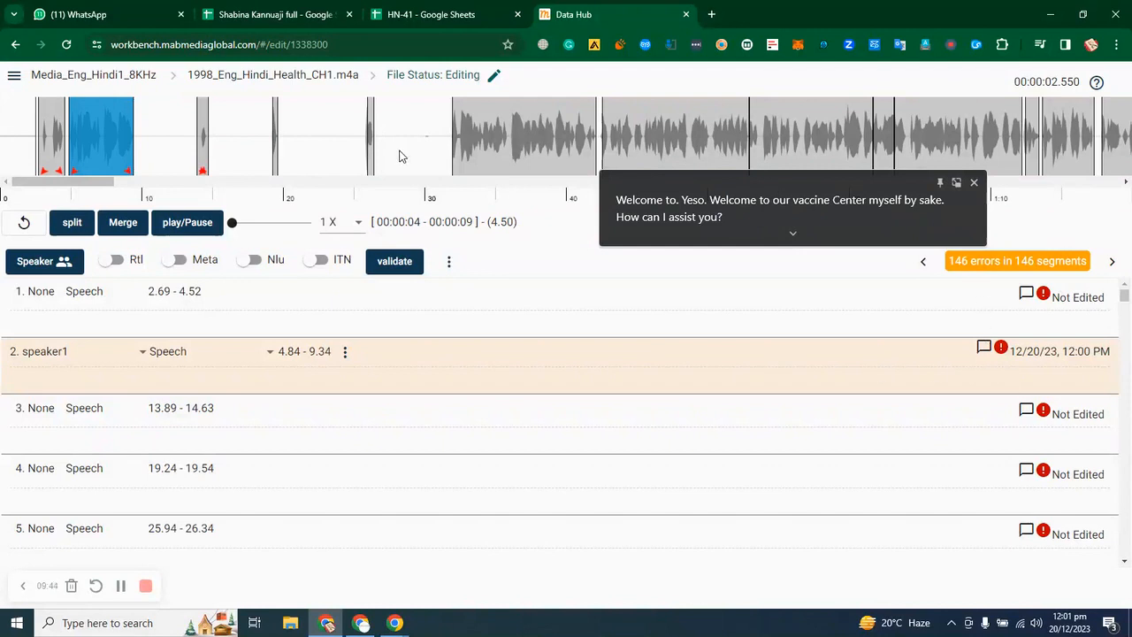
click(172, 227)
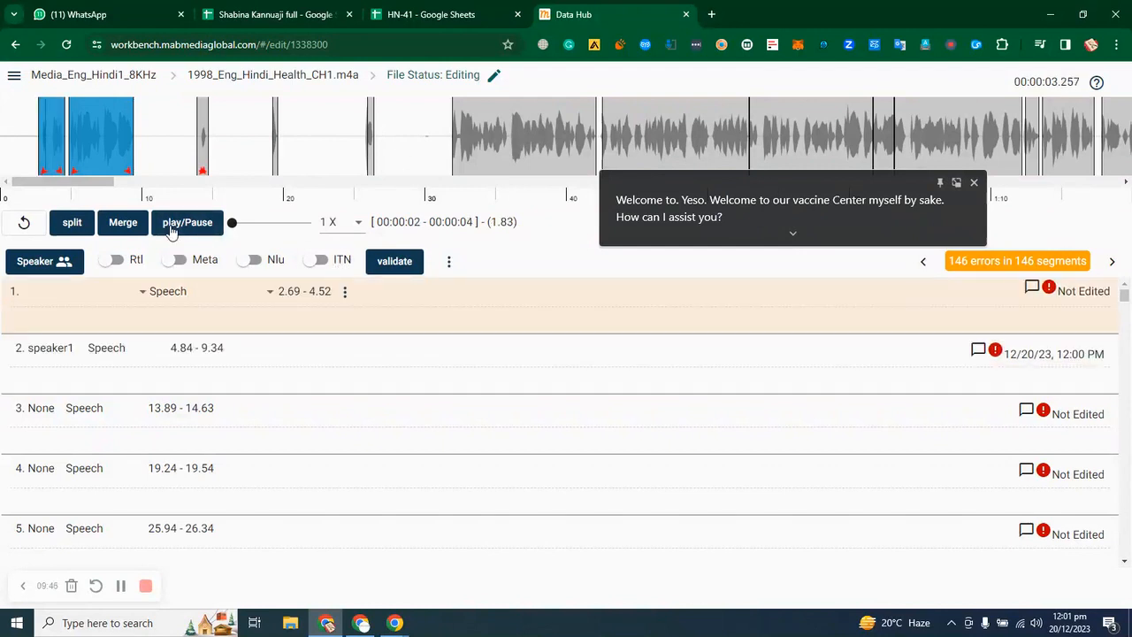
click(173, 226)
Step: Enter "Welcome to" as the second segment's transcript and save it
click(76, 376)
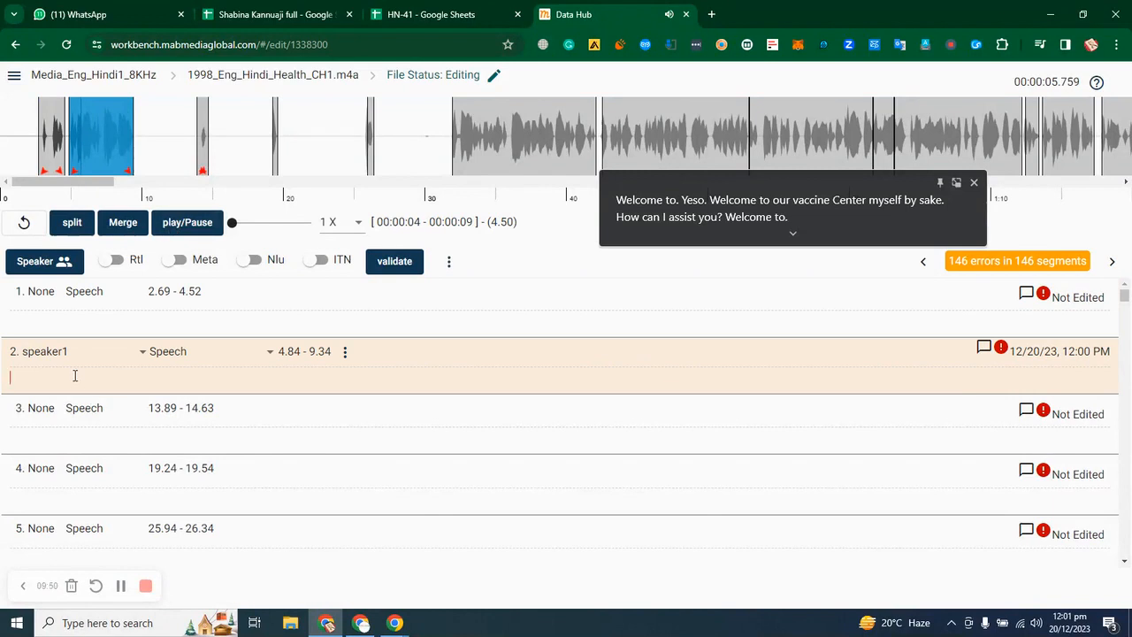
text(e)
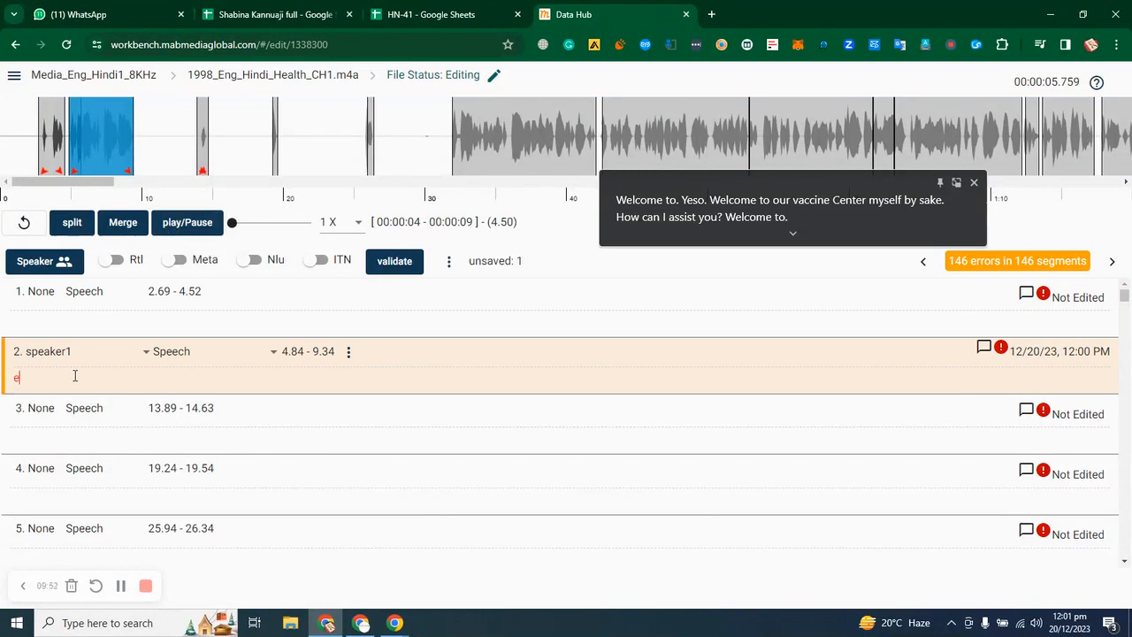
text(lcom t)
text(o)
text(W)
key(Right)
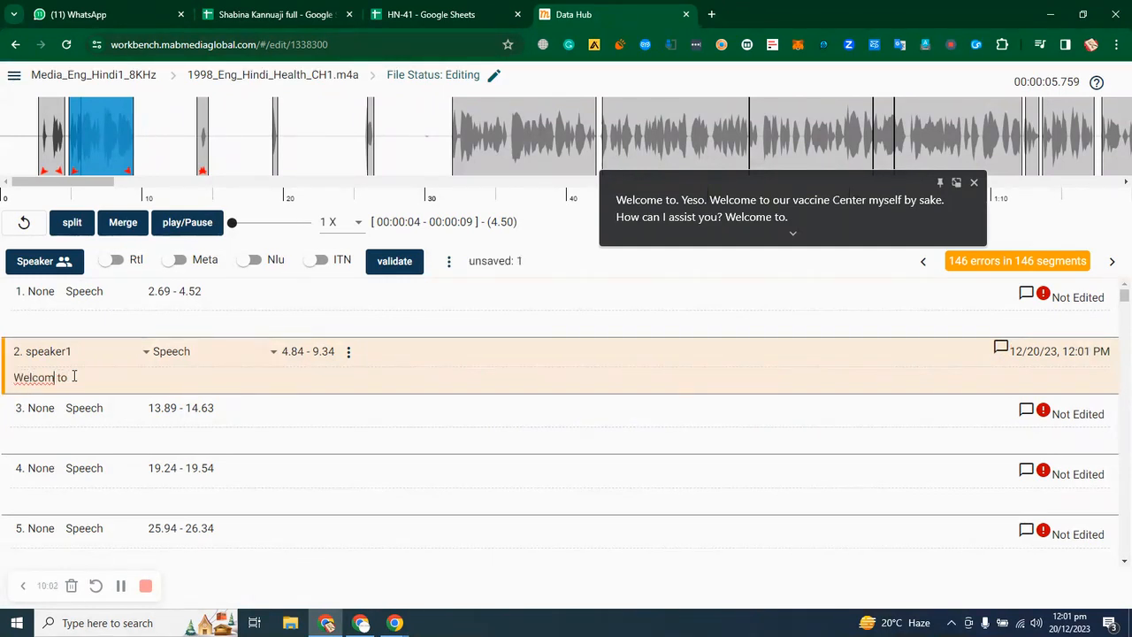
text(e)
key(Right)
key(ctrl+s)
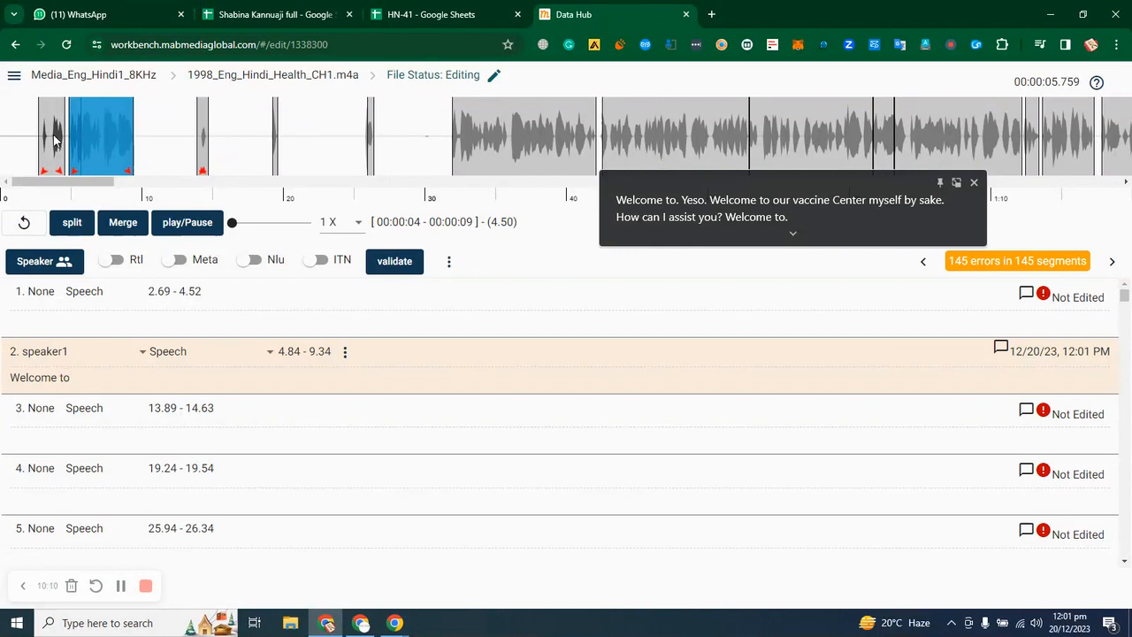
Step: Replay the audio from the first segment through the second segment with Live Caption
click(53, 139)
click(174, 223)
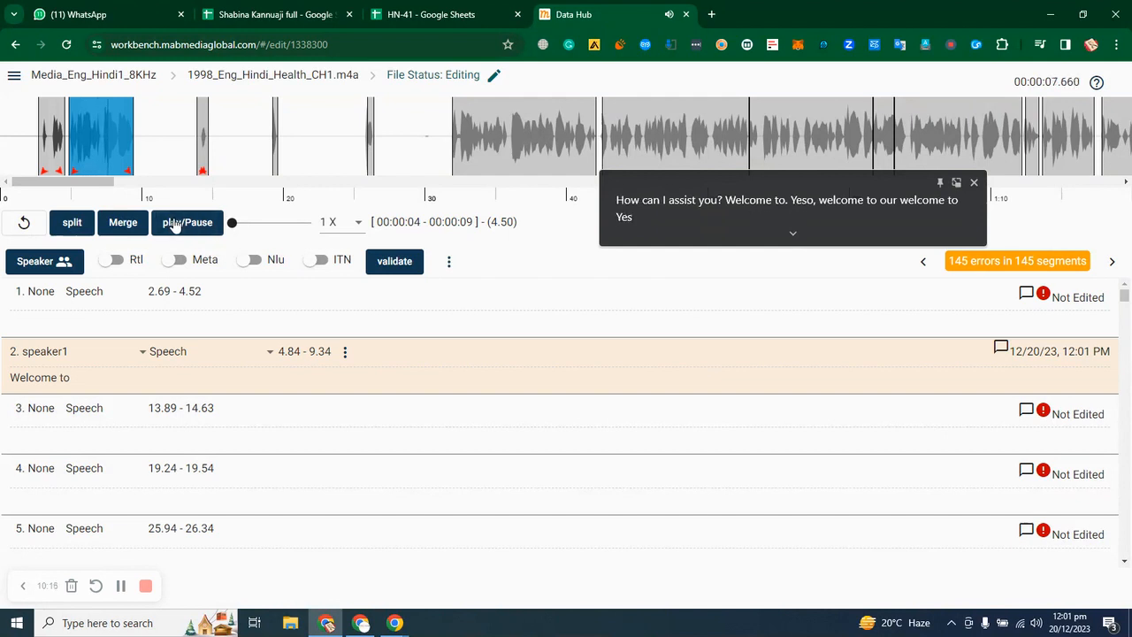
click(81, 382)
click(91, 433)
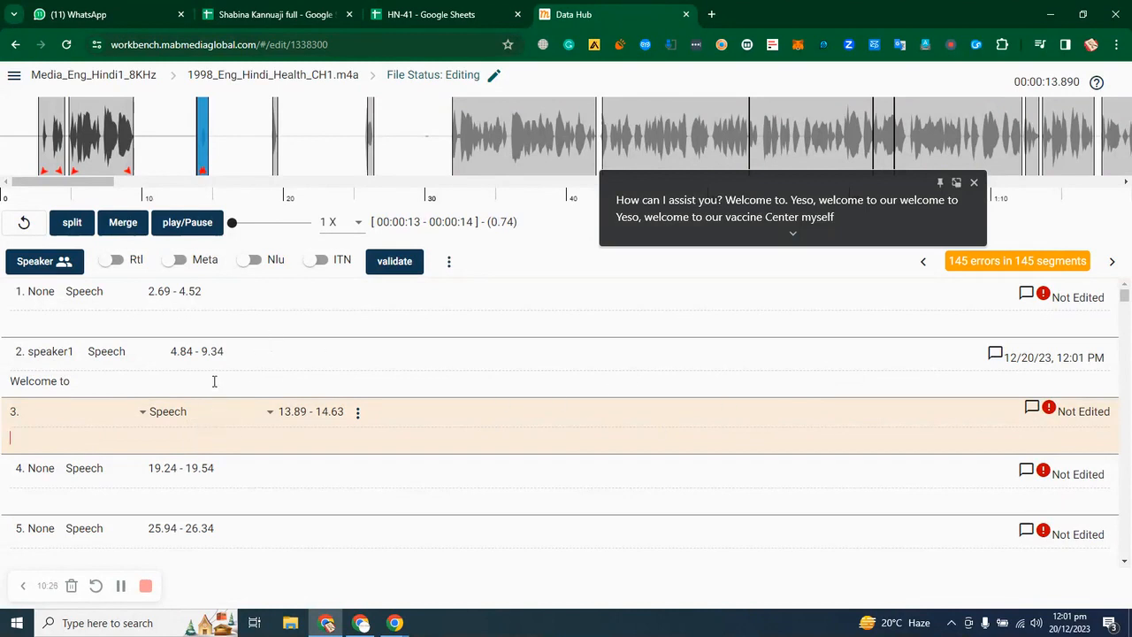
Step: Add a comma to the second segment's text and move "Welcome to," from there to the first segment's transcript
click(214, 381)
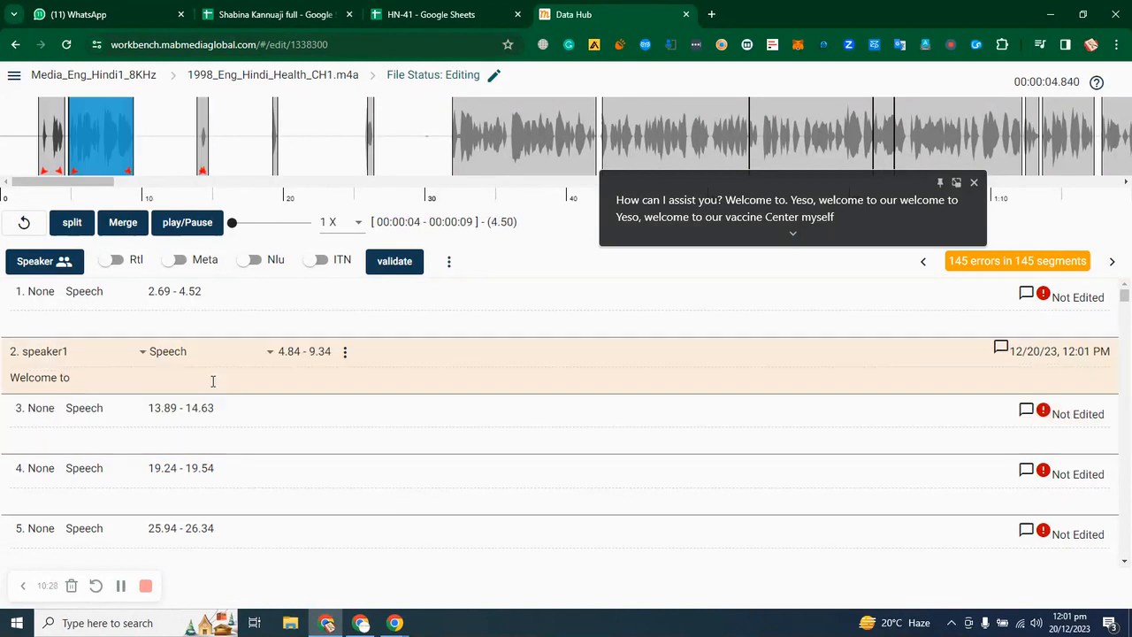
text(.)
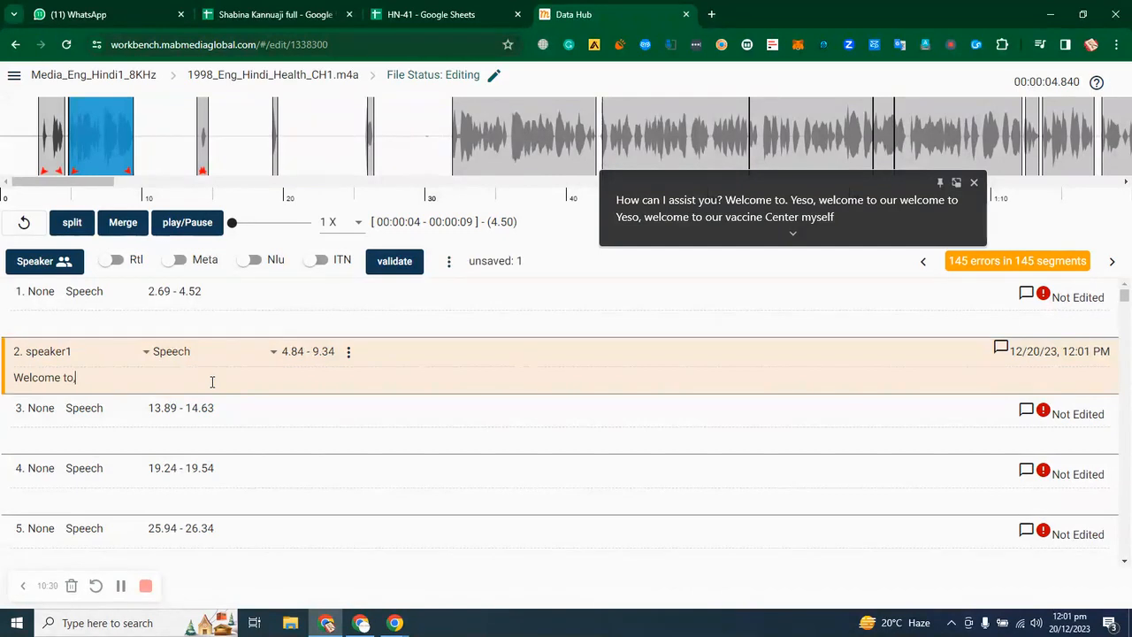
mouse_move(1045, 412)
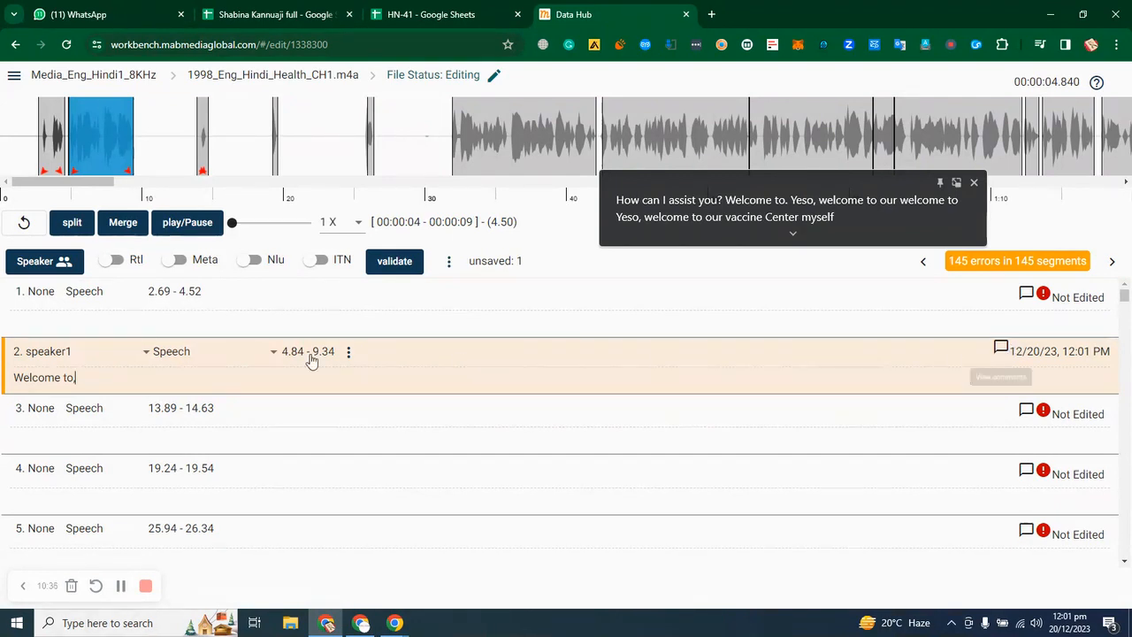
drag(76, 377, 13, 374)
key(ctrl+c)
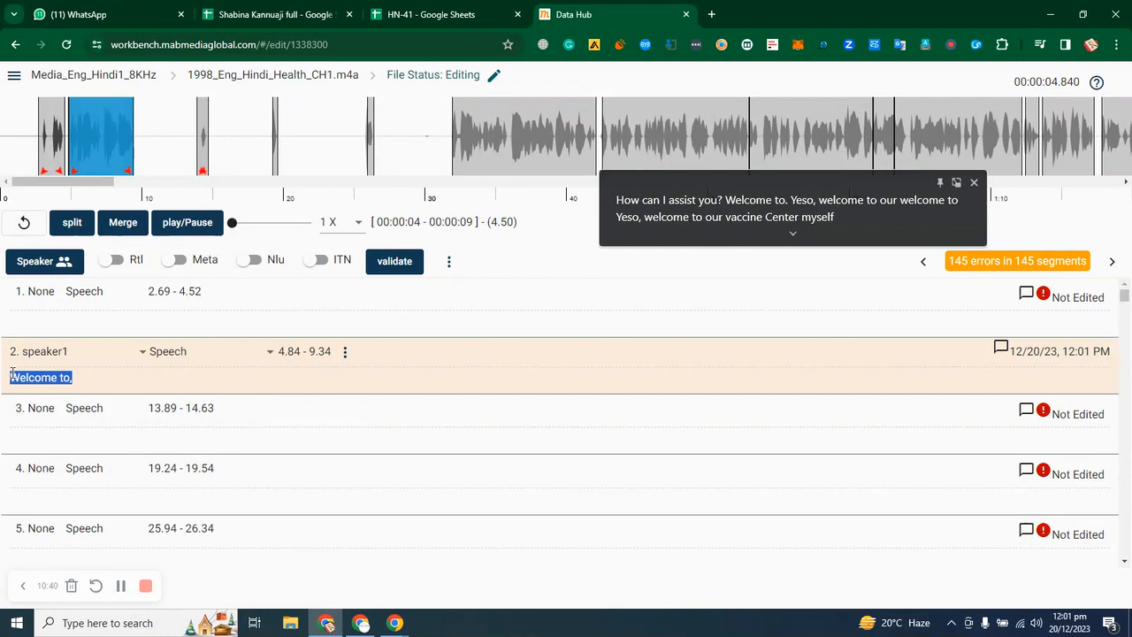
key(BackSpace)
click(35, 319)
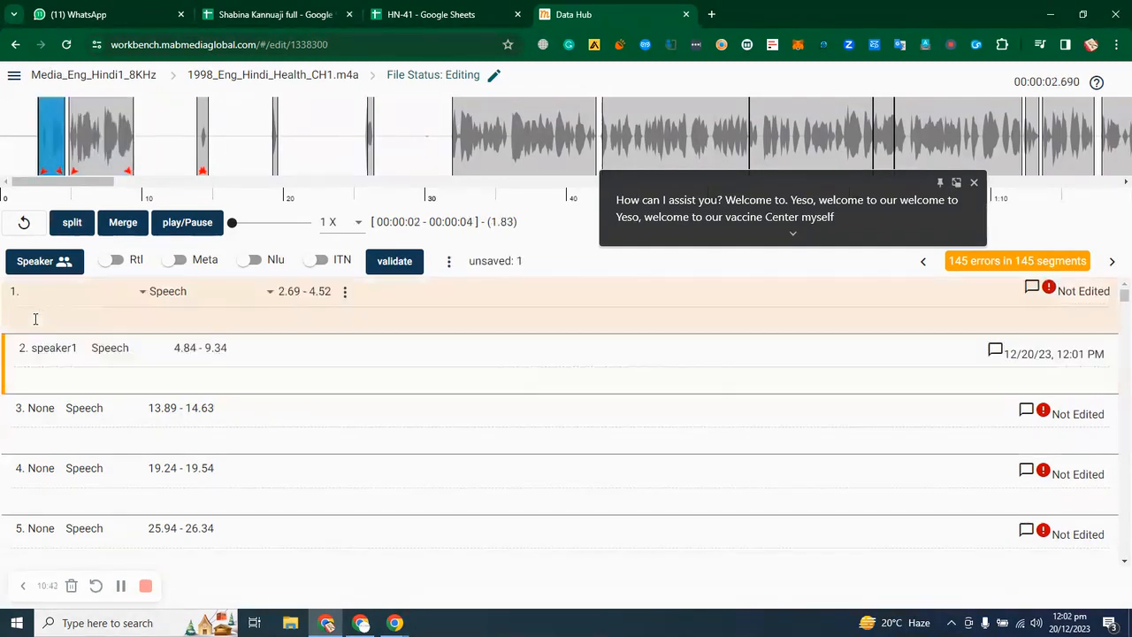
key(ctrl+v)
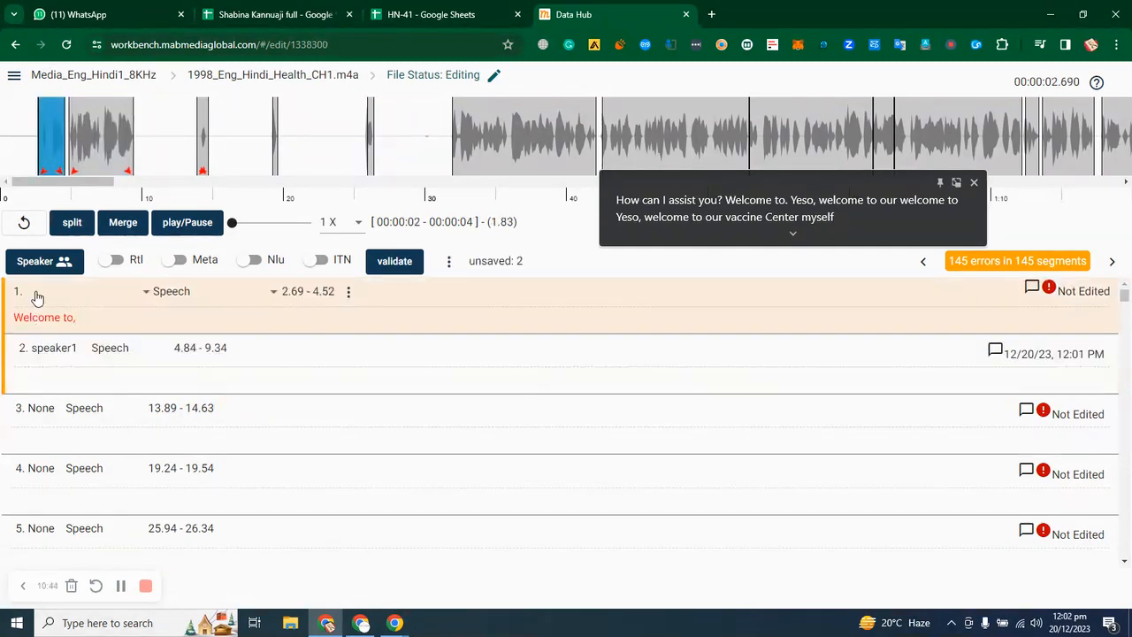
Step: Assign speaker1 to the first segment and save it
click(64, 285)
click(53, 292)
click(92, 321)
key(ctrl+s)
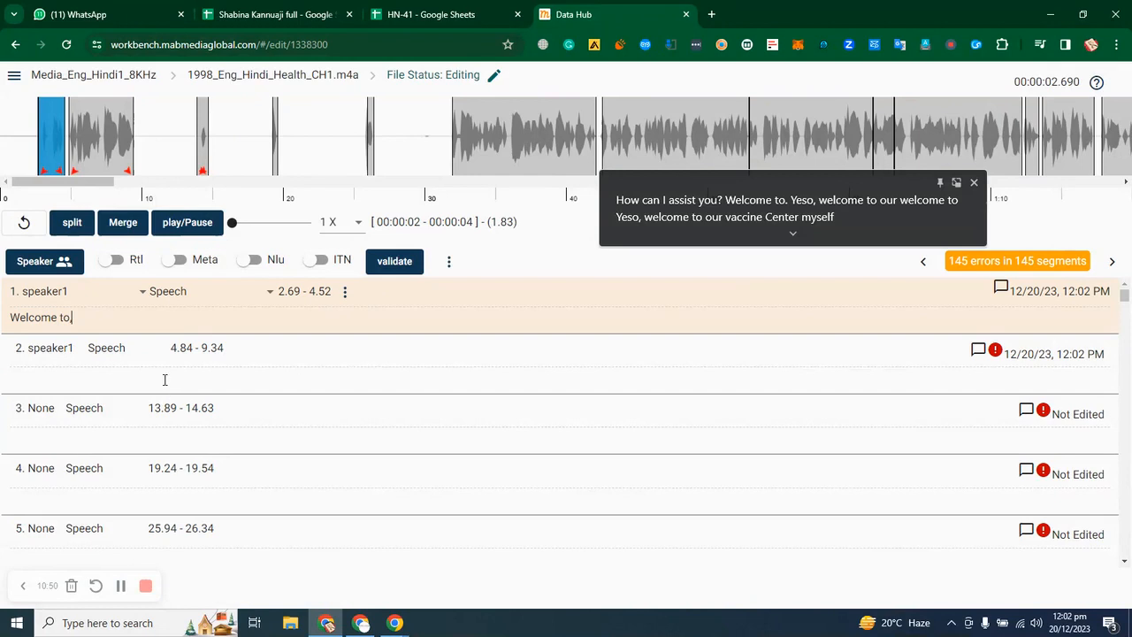
Step: Select the emptied second segment and replay its audio
click(164, 379)
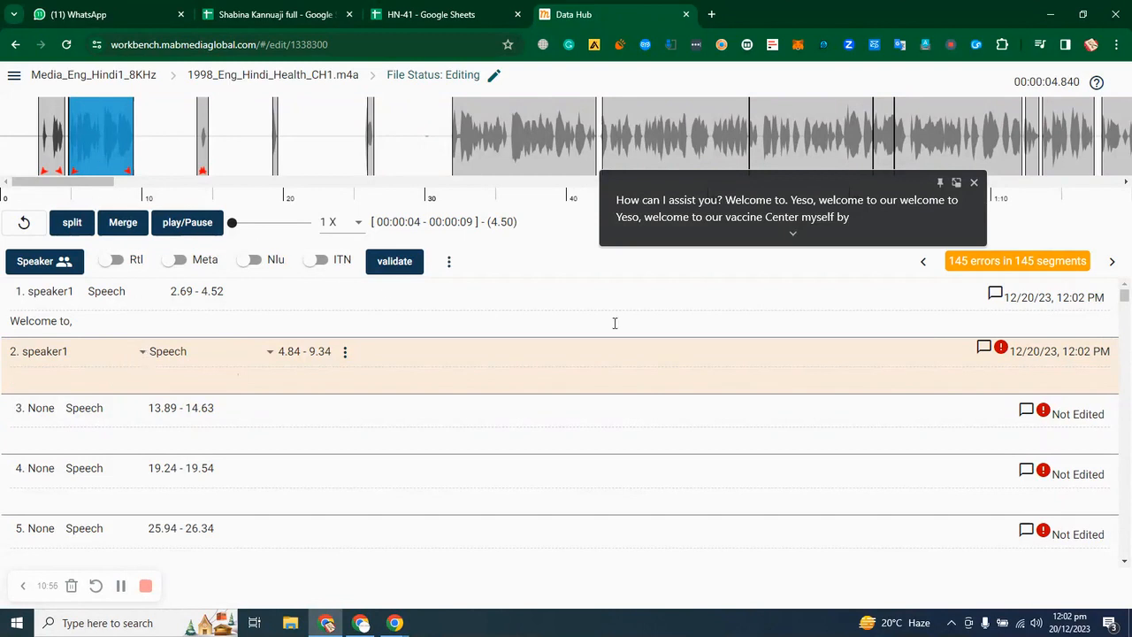
click(174, 227)
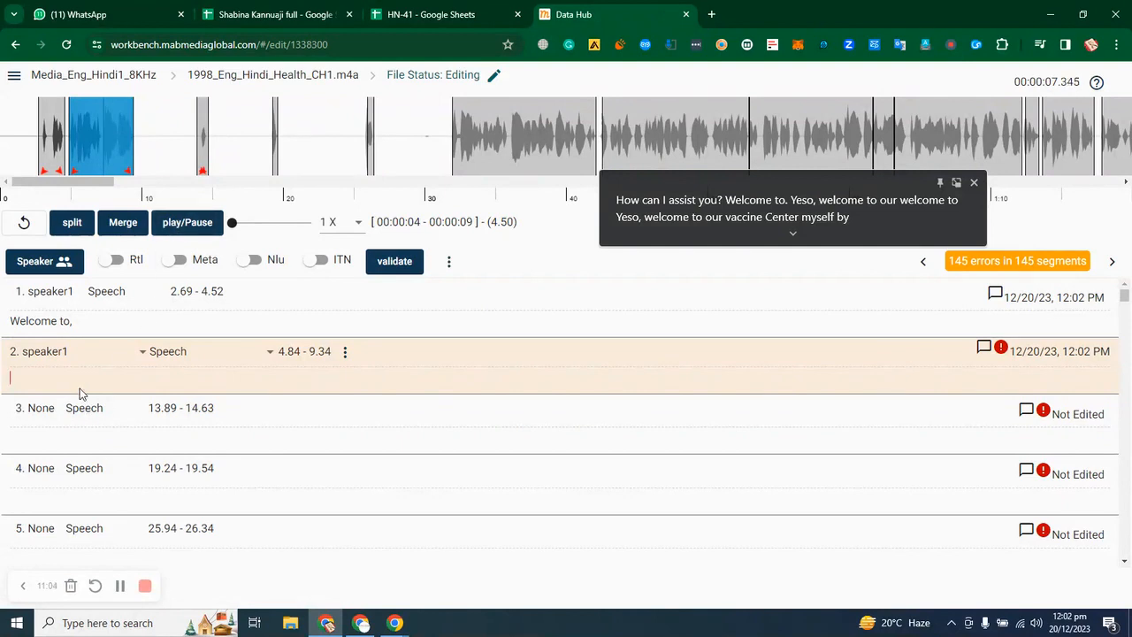
text(Yes Sir)
click(79, 389)
text(, )
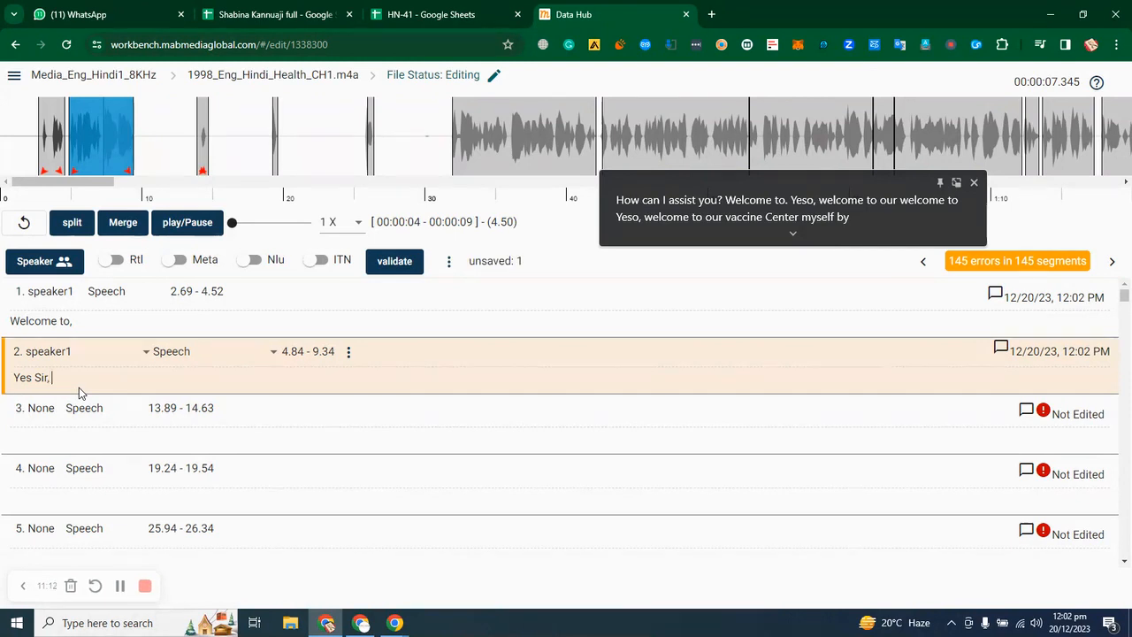
text(Welcome t)
key(BackSpace)
key(BackSpace)
key(BackSpace)
key(BackSpace)
key(BackSpace)
key(BackSpace)
key(BackSpace)
key(BackSpace)
key(BackSpace)
key(BackSpace)
key(BackSpace)
key(BackSpace)
key(BackSpace)
key(BackSpace)
key(BackSpace)
key(BackSpace)
key(BackSpace)
key(BackSpace)
Step: Enter "yes sir, welcome to out vaccine center" as the second segment's transcript
text(yes)
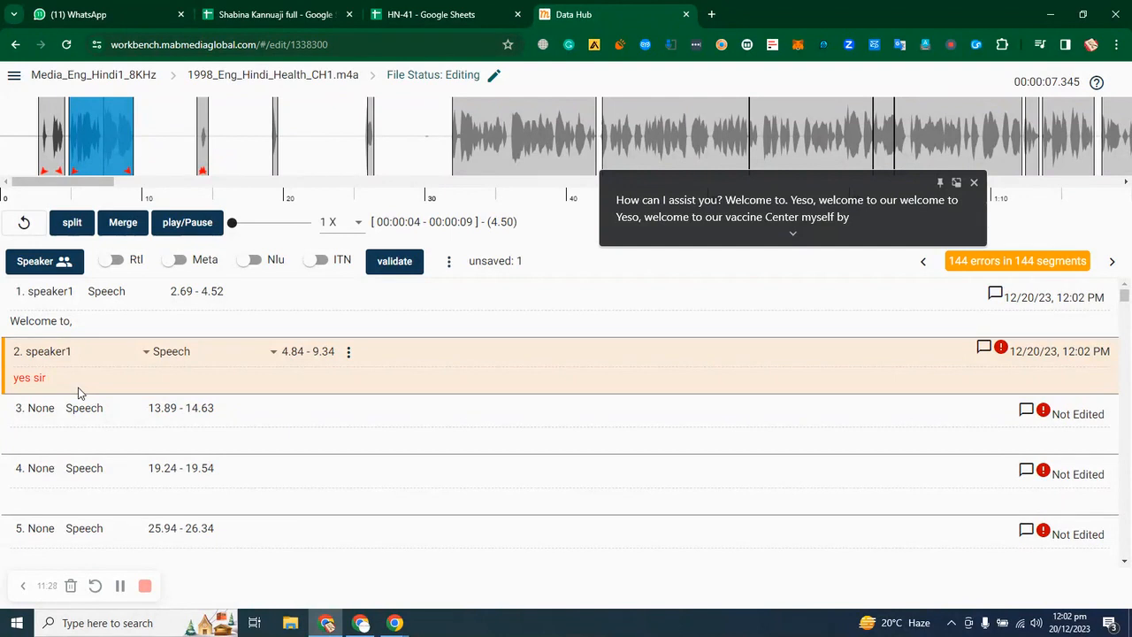
text(, welcome to out vac)
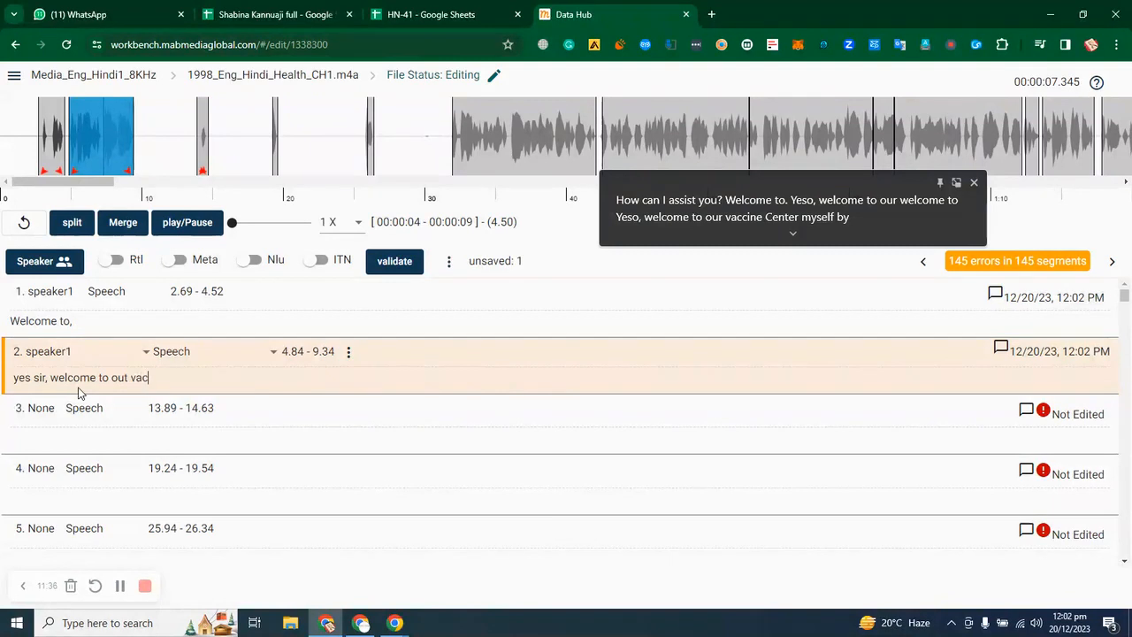
text(cine center)
Step: Play the rest of the second segment and append a period, "myself" and the speaker's spoken first name to its transcript
click(172, 223)
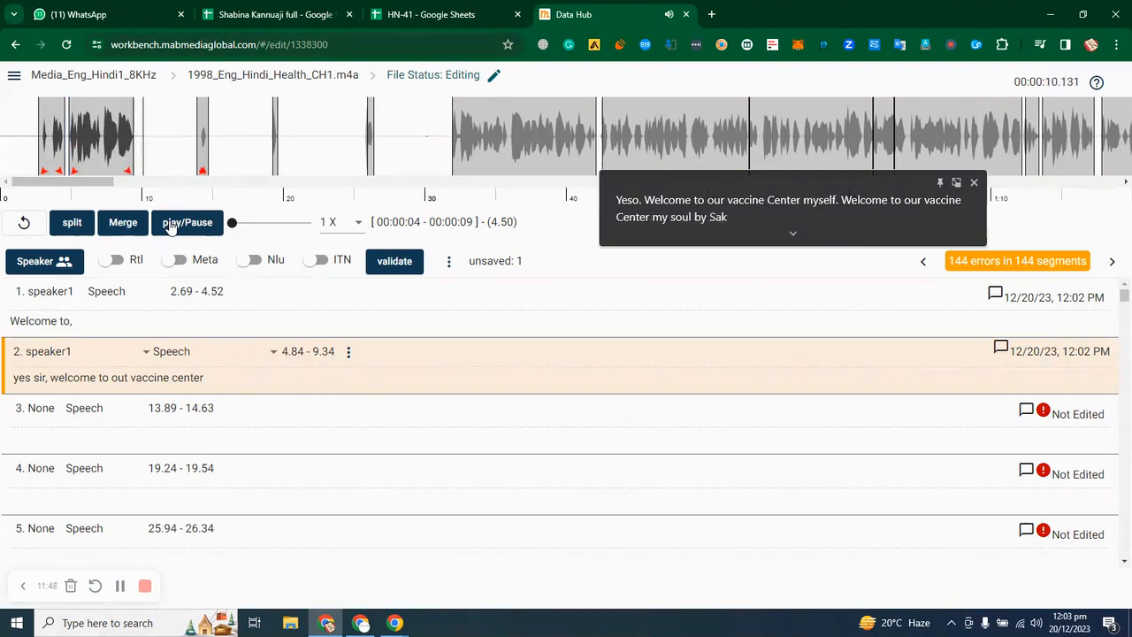
click(211, 379)
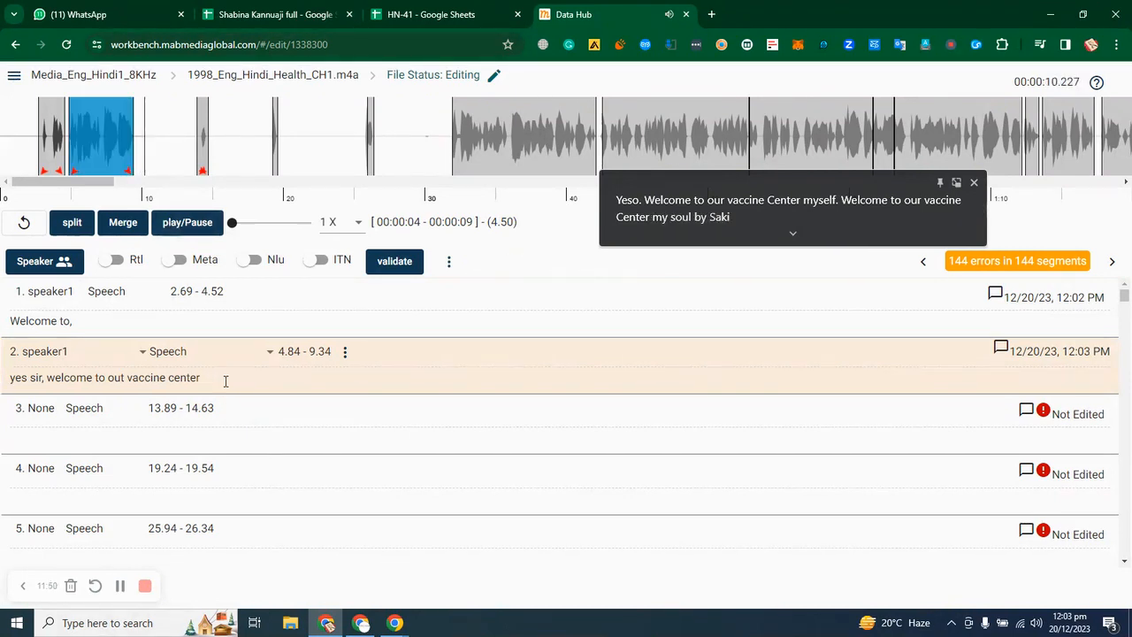
text(my)
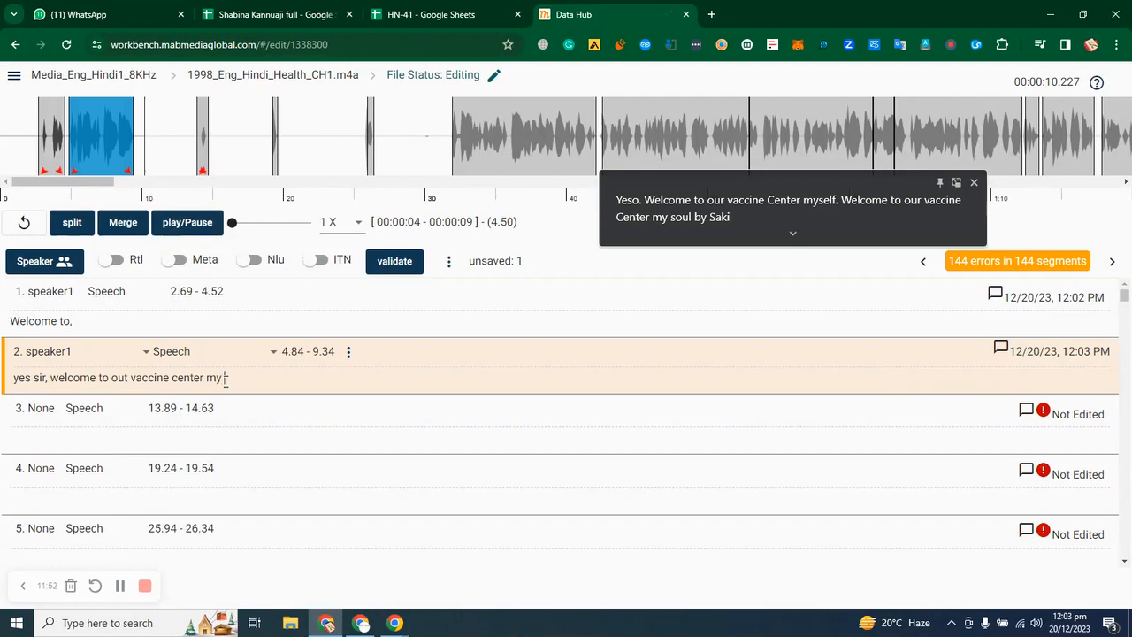
key(BackSpace)
key(BackSpace)
text(myself bysakhi)
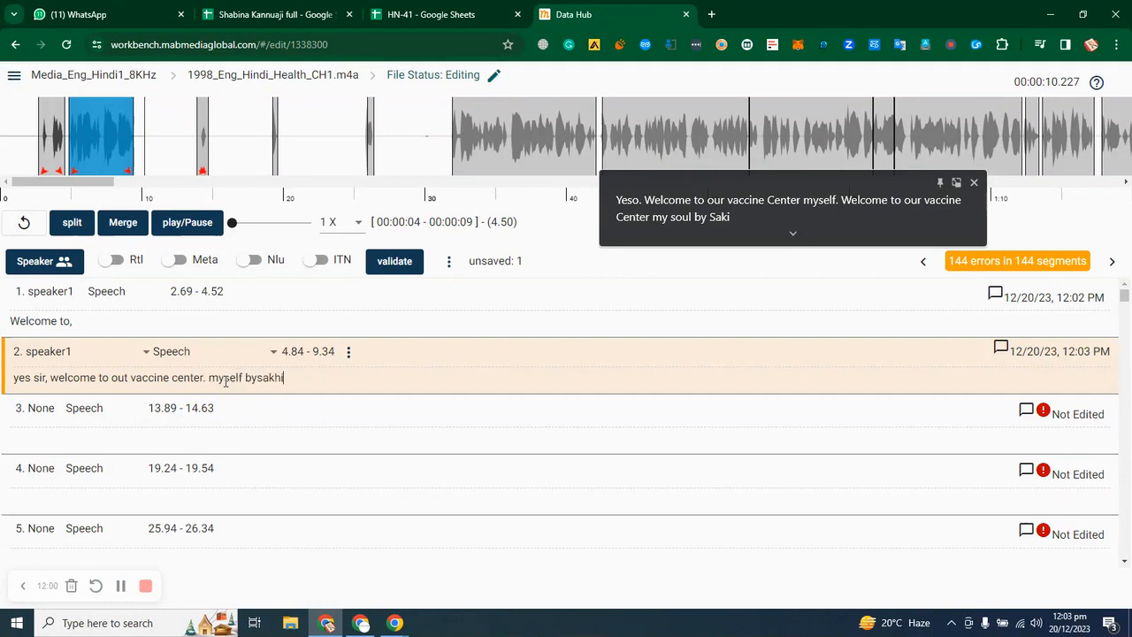
key(BackSpace)
key(BackSpace)
key(BackSpace)
key(BackSpace)
key(BackSpace)
text(isaghi)
Step: Replay the second half of the second segment, append ", How can I assist you?." to its transcript and save it
click(102, 143)
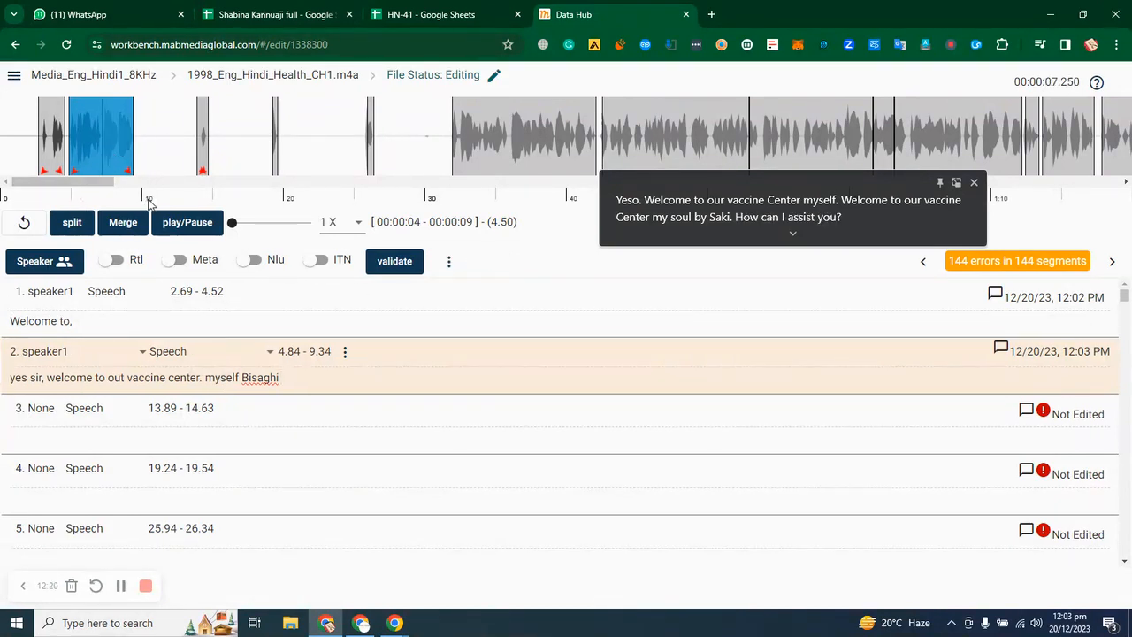
click(196, 223)
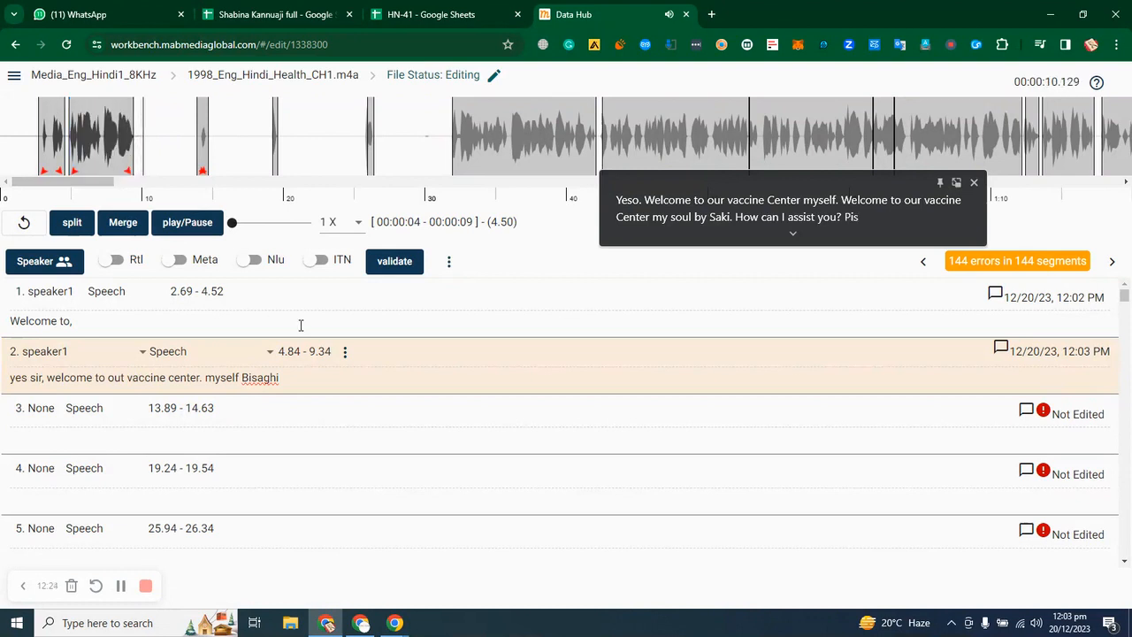
click(173, 227)
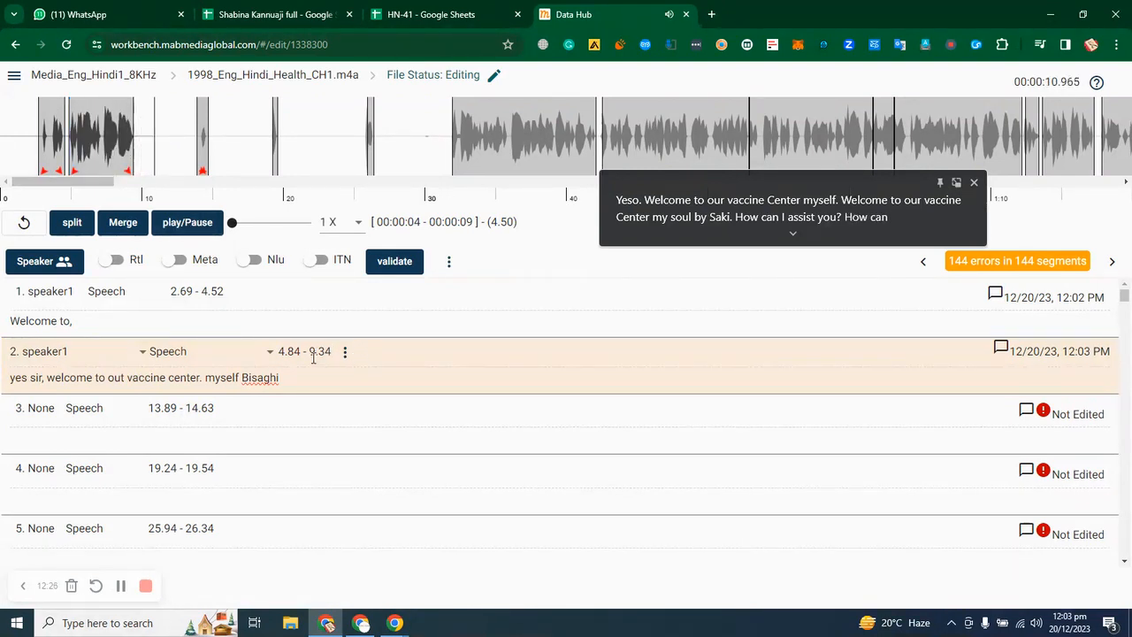
click(301, 392)
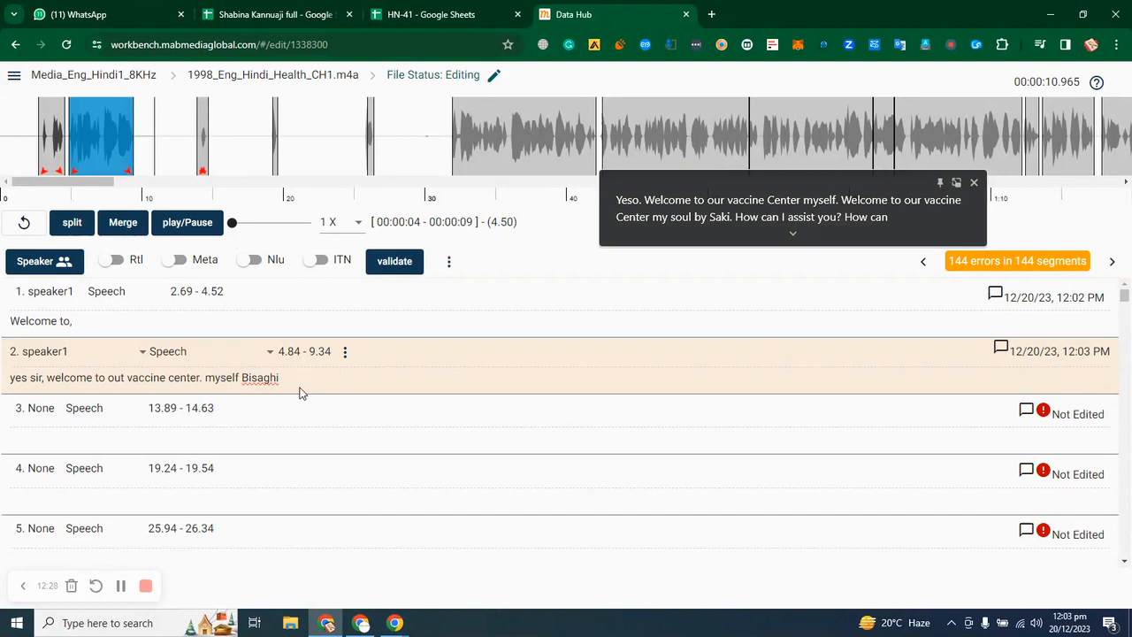
click(301, 393)
text(, How can)
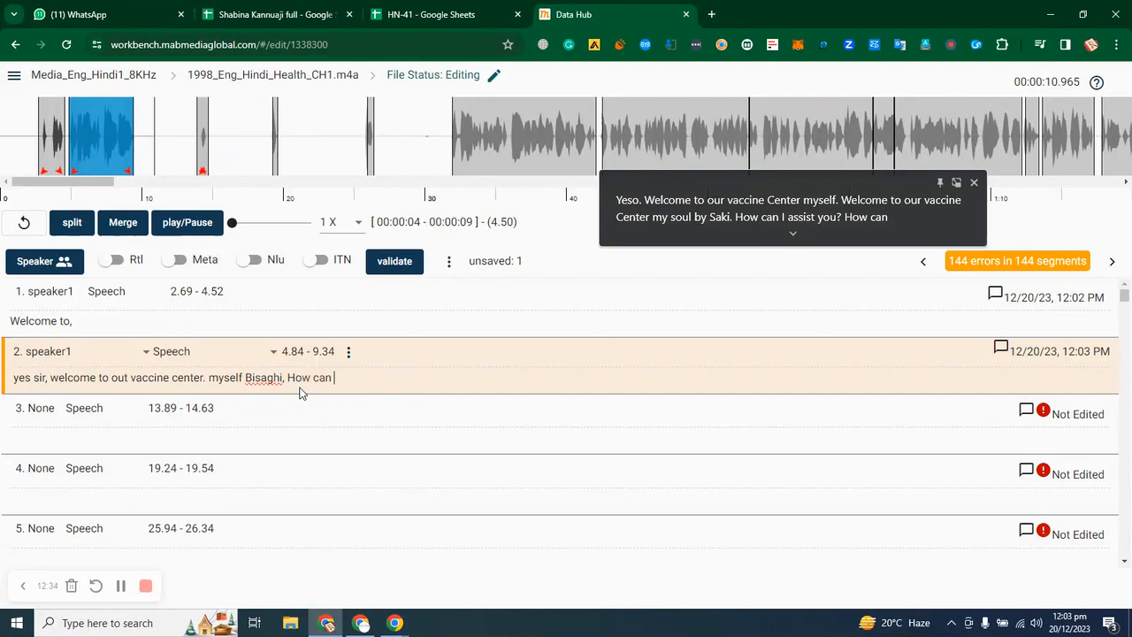
text( I assist you?.)
key(ctrl+s)
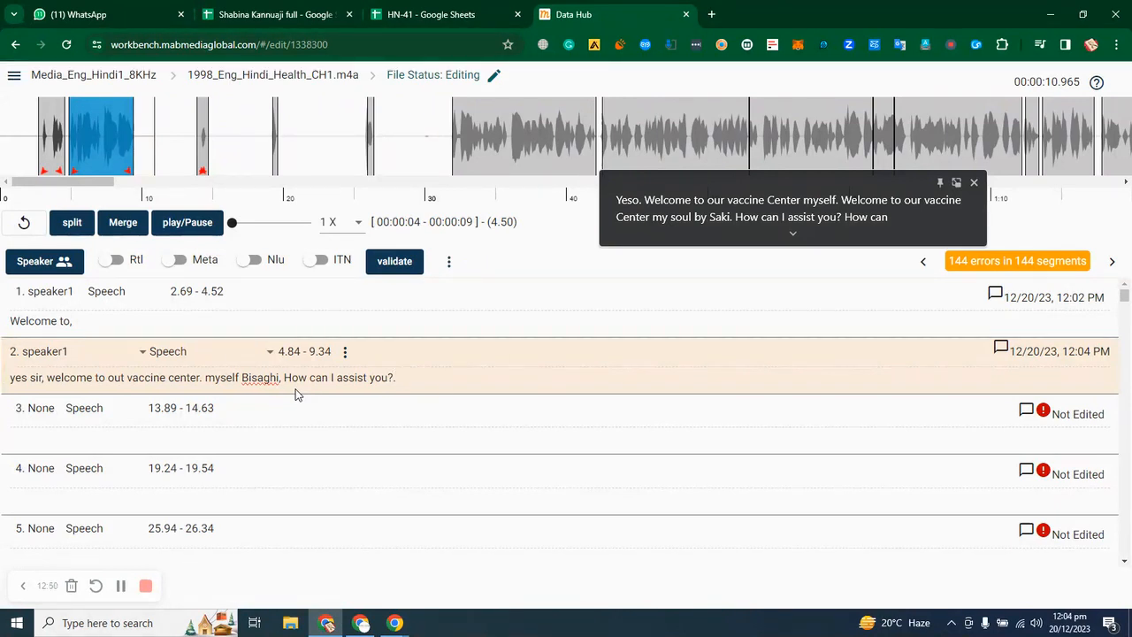
Step: Assign speaker1 to the third segment
click(273, 437)
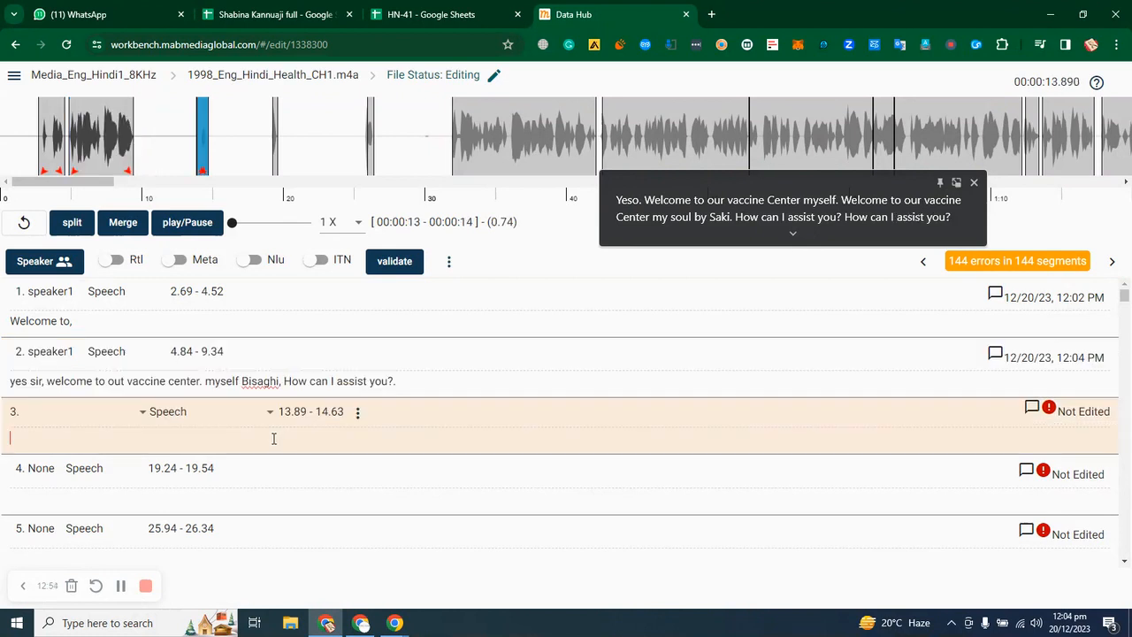
click(39, 414)
click(39, 414)
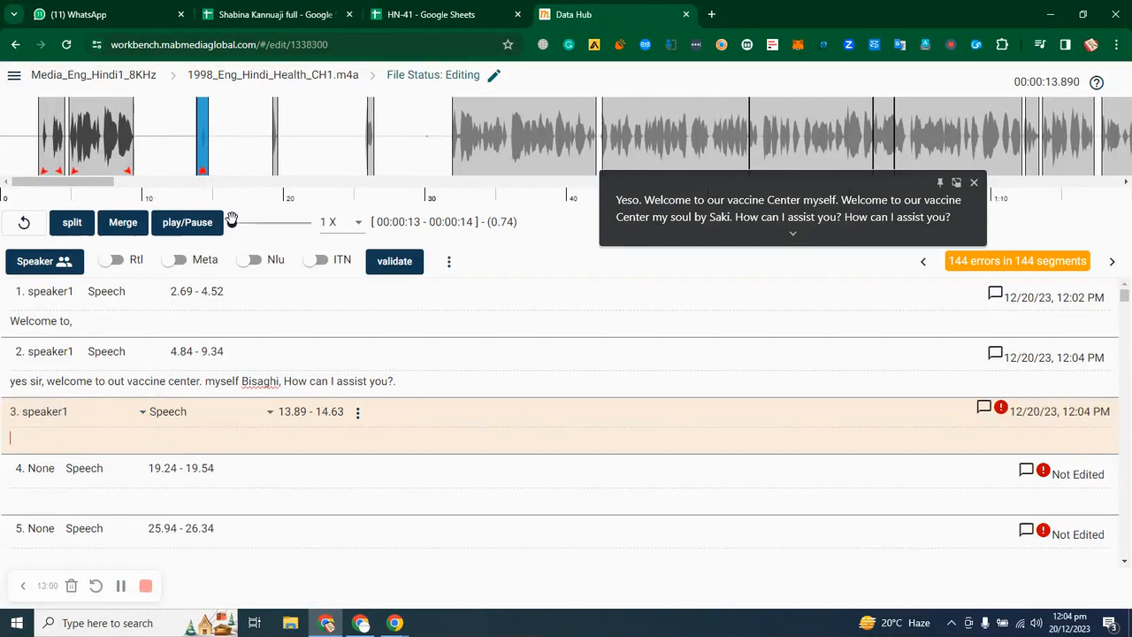
Step: Play the audio from just before the third segment to check what it contains
click(193, 165)
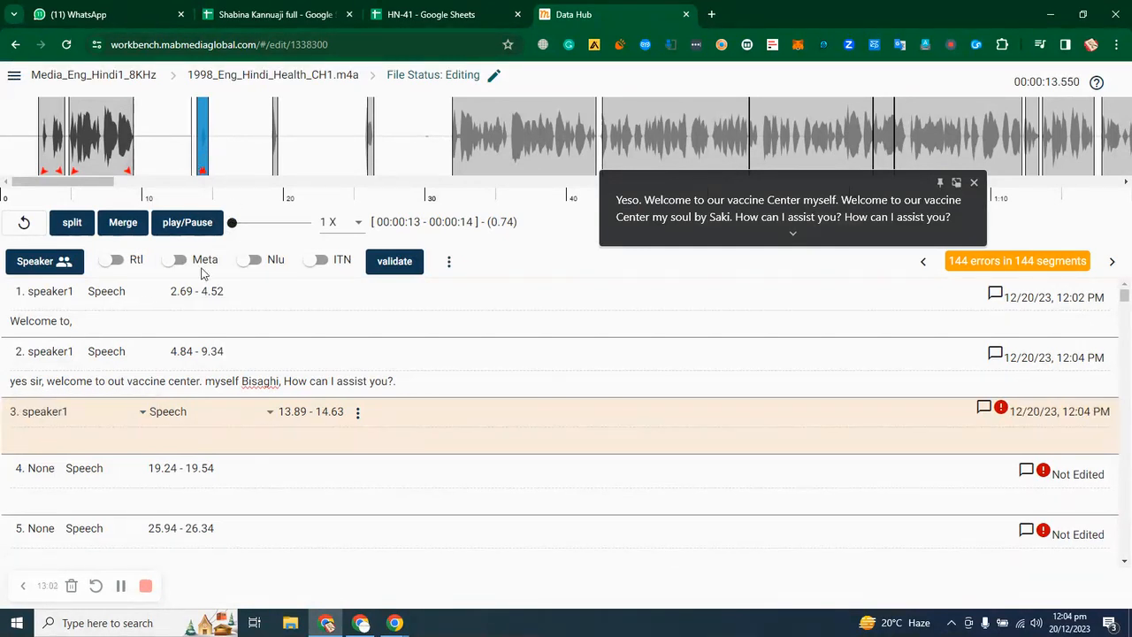
click(189, 223)
click(189, 223)
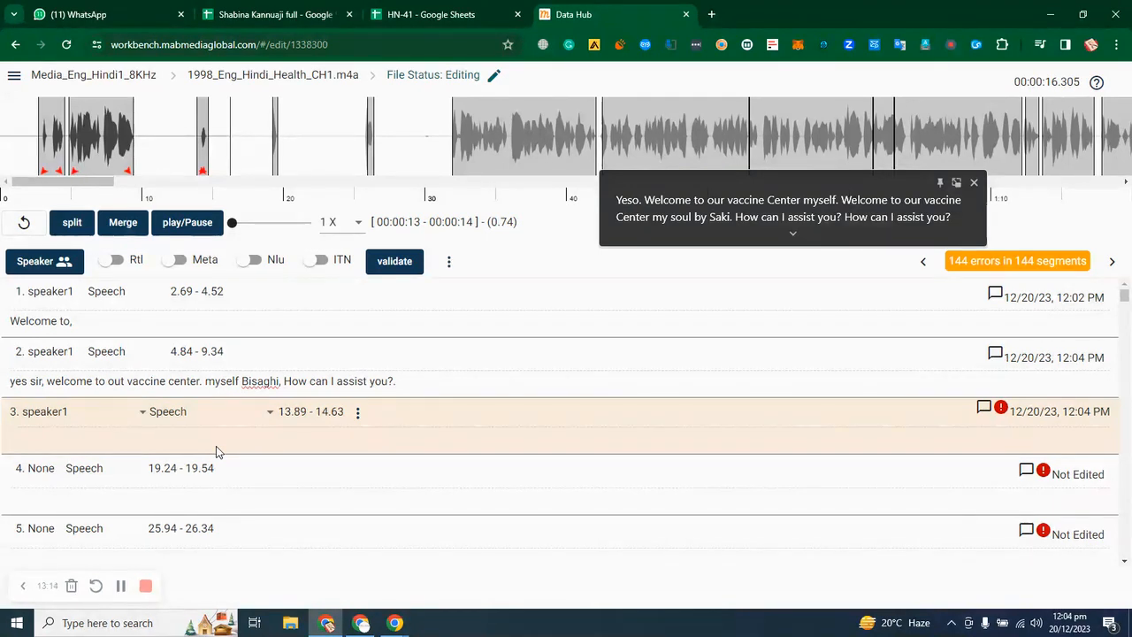
Step: Change the third segment's type to Noise and enter "<noise>" as its transcript
click(160, 414)
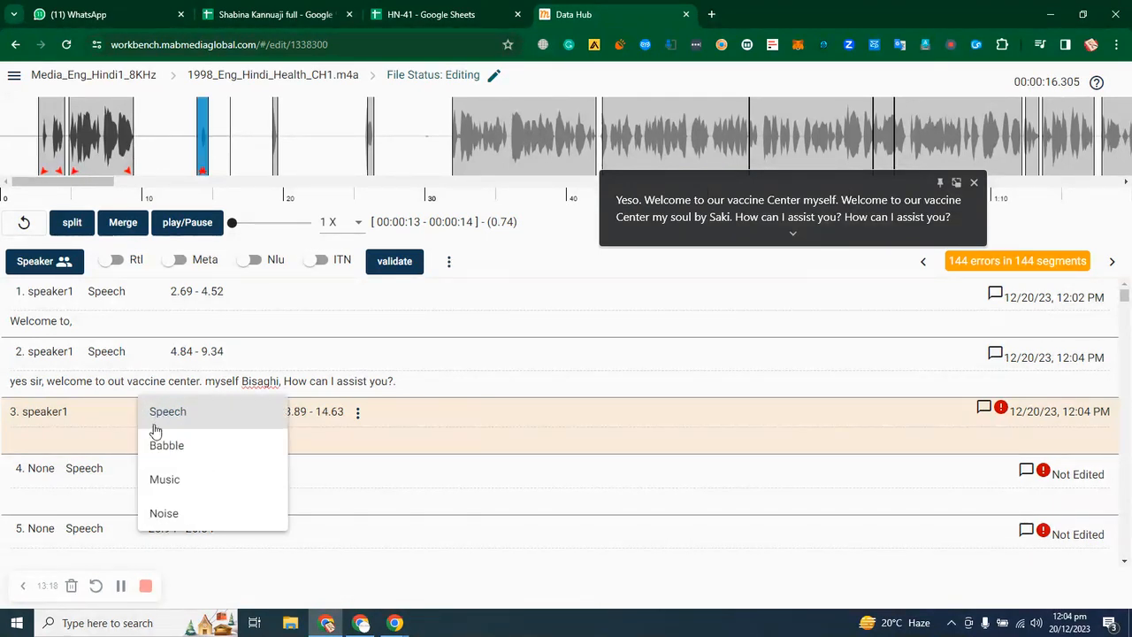
click(158, 513)
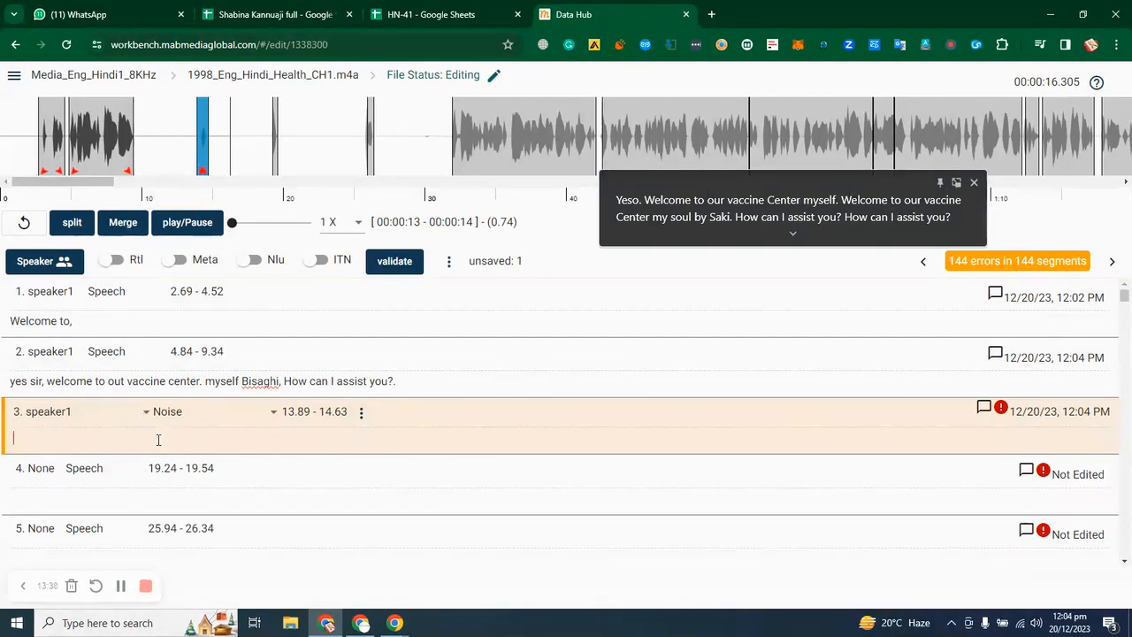
text(})
text(<noise>)
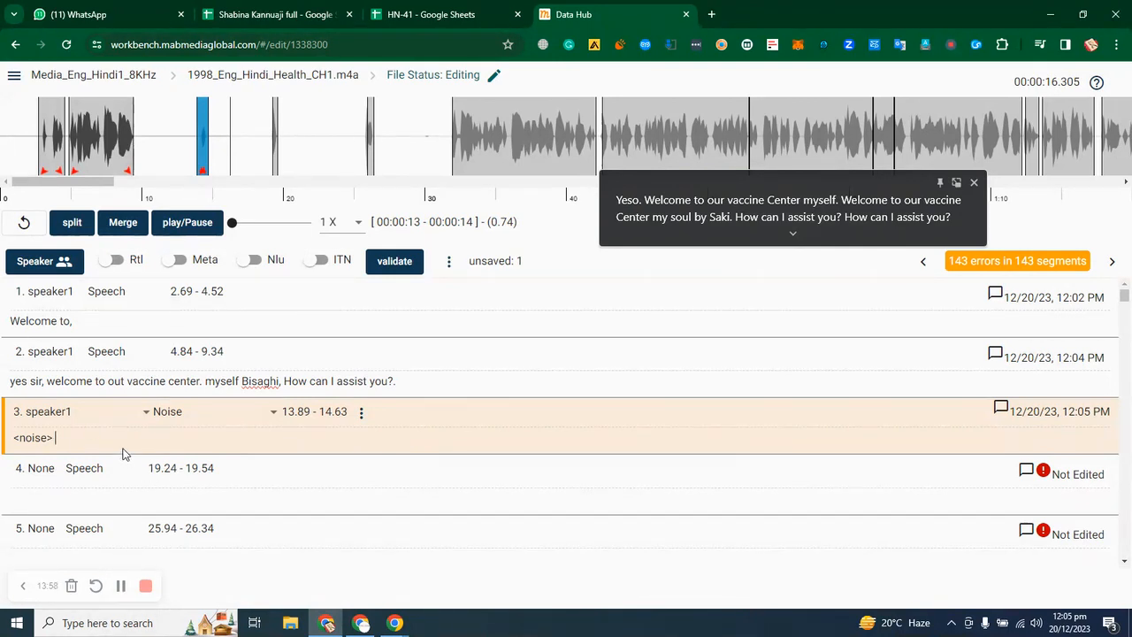
Step: Look through the speech tags available for the third segment's transcript
drag(51, 438, 3, 442)
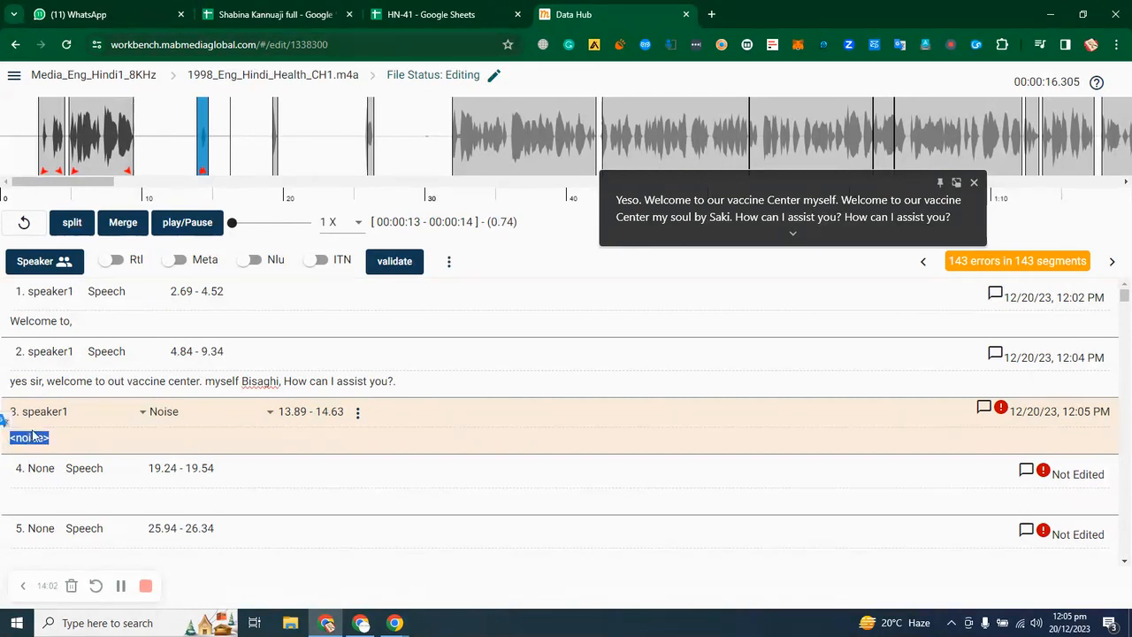
right_click(33, 437)
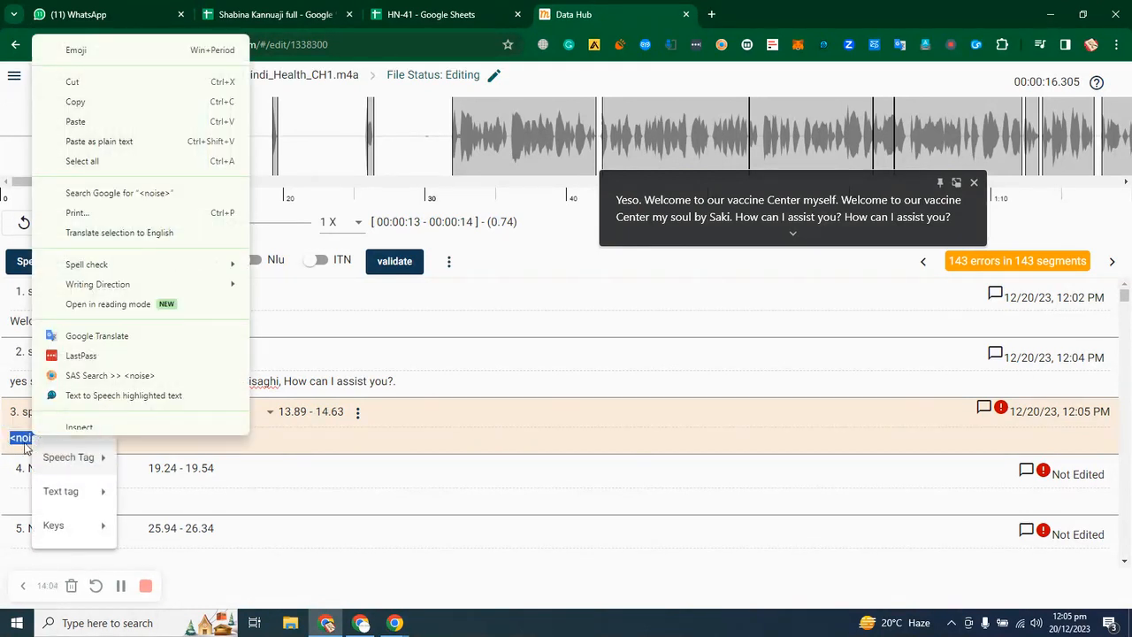
click(349, 438)
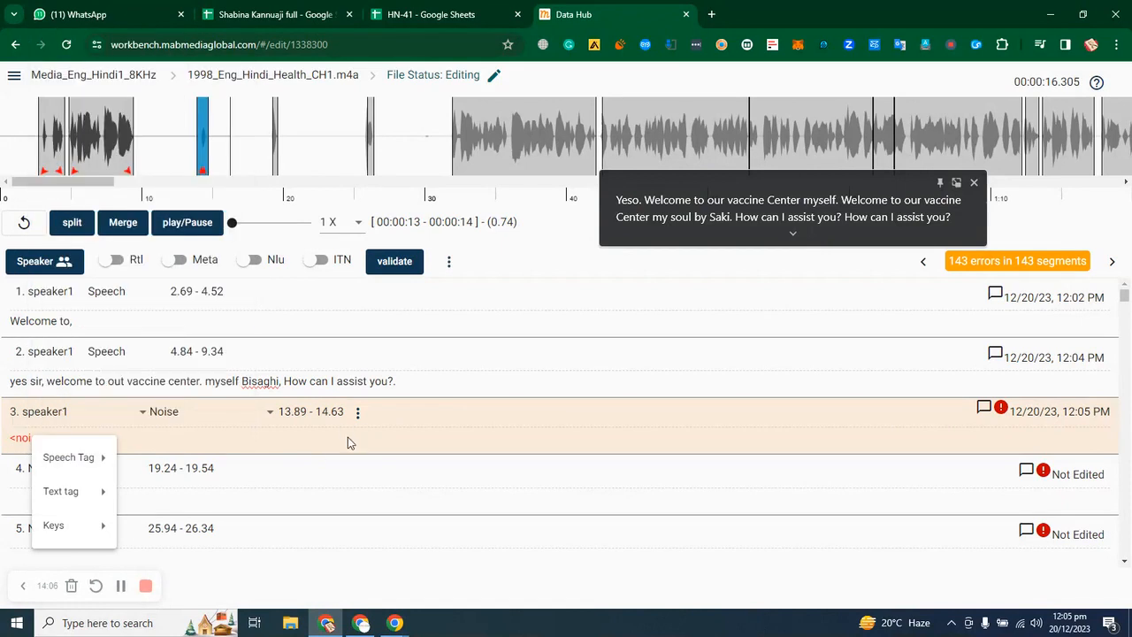
double_click(29, 437)
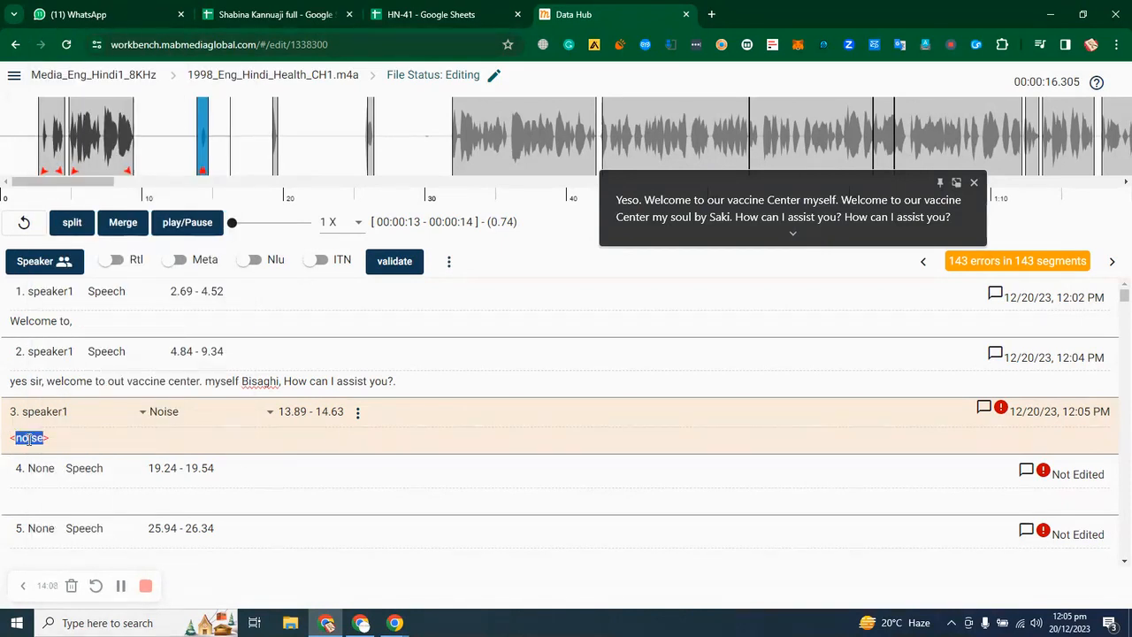
right_click(29, 438)
mouse_move(82, 453)
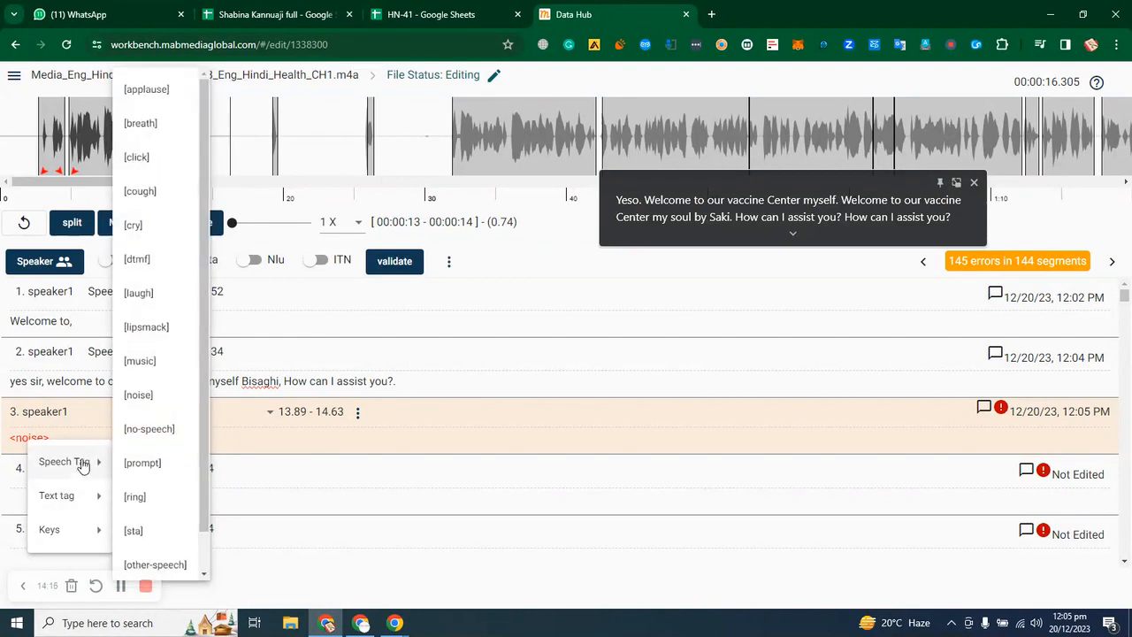
mouse_move(62, 506)
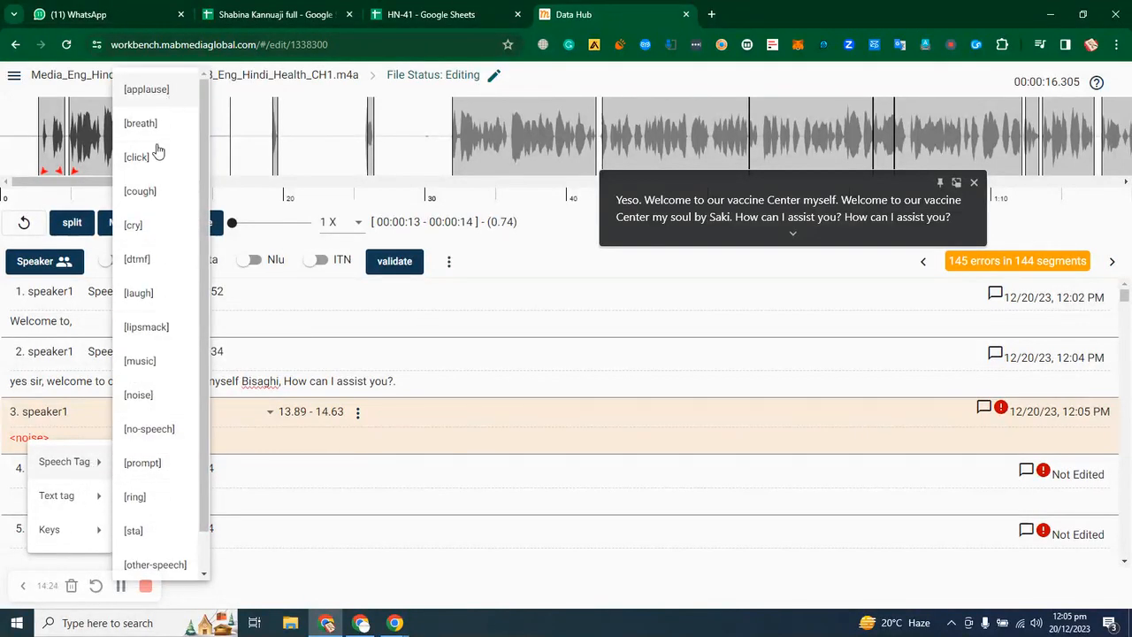
scroll(137, 452, down, 1)
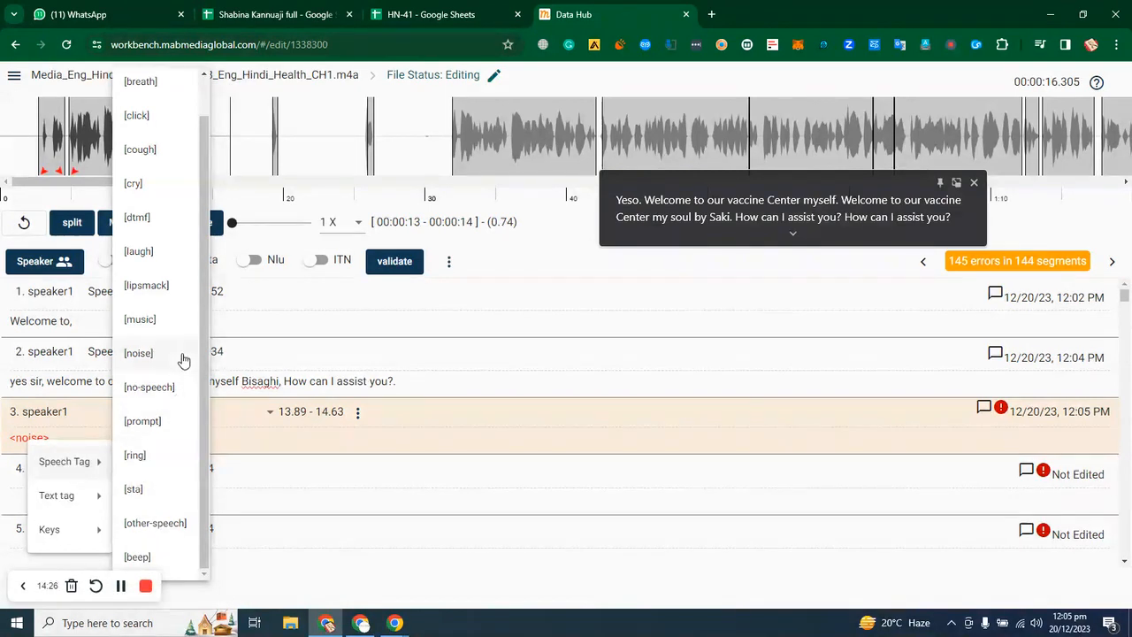
key(Escape)
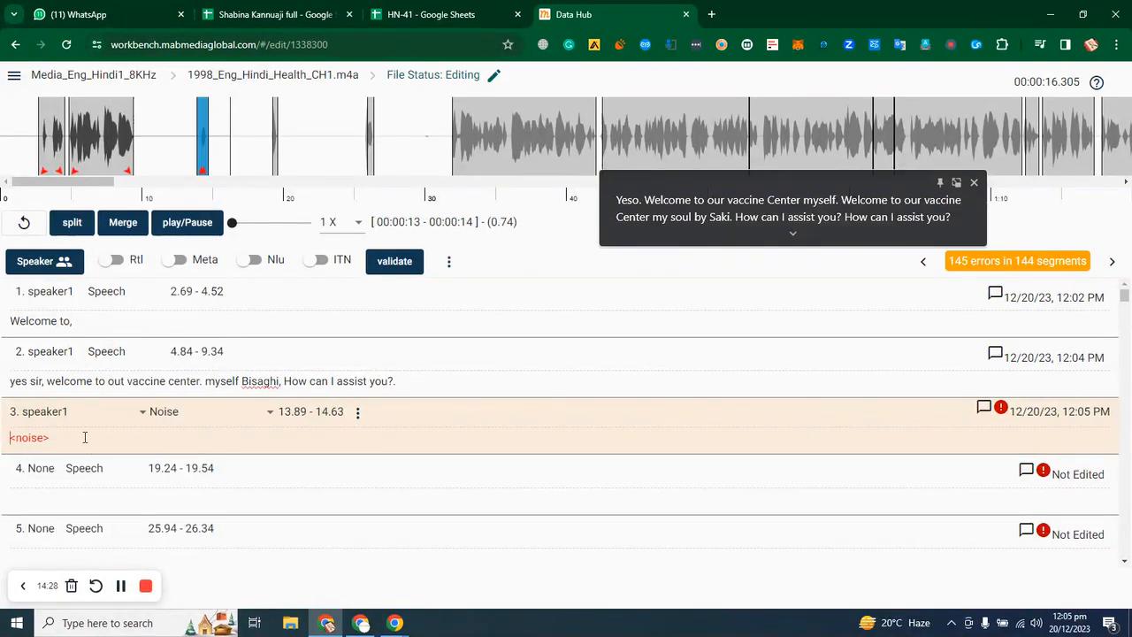
click(83, 439)
double_click(31, 435)
right_click(32, 440)
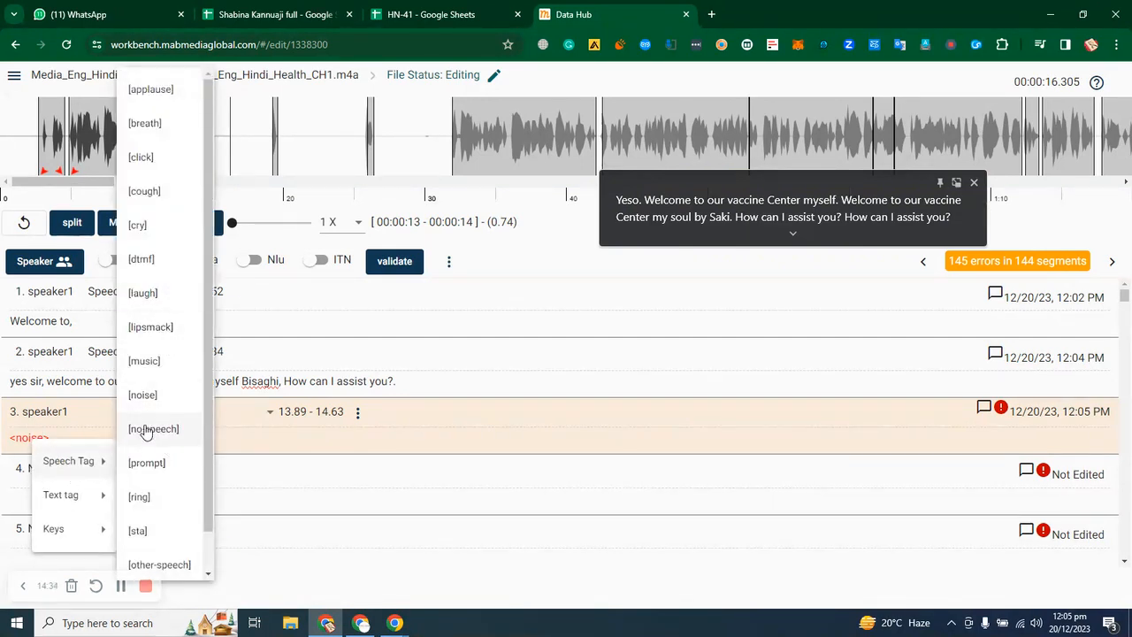
click(249, 425)
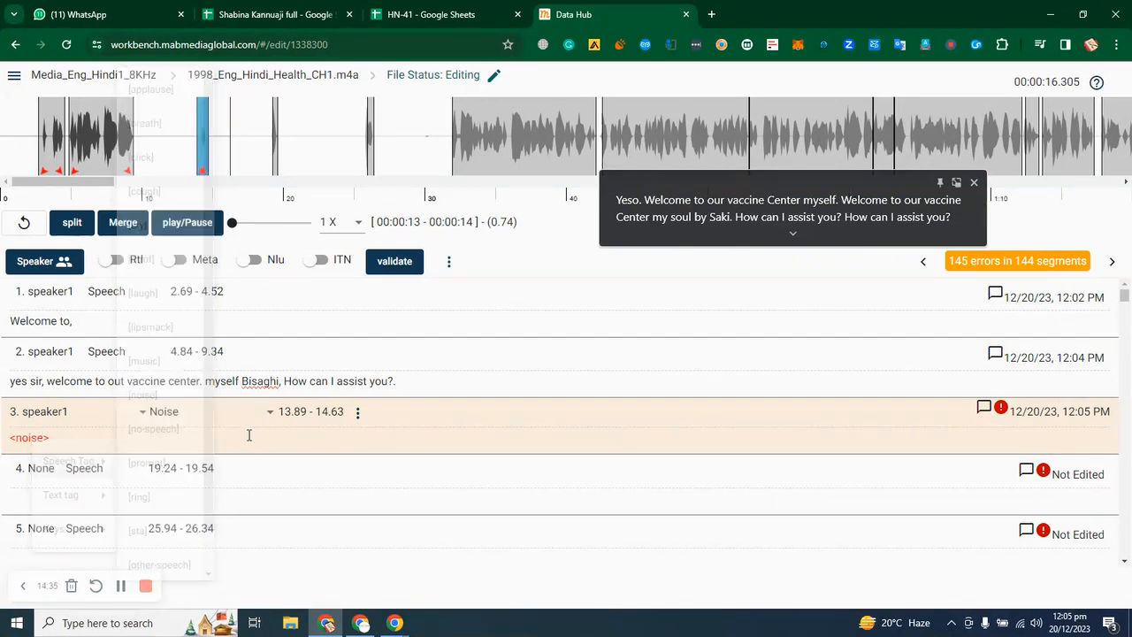
Step: Replace the third segment's "<noise>" text with the [noise] speech tag and save the segment
triple_click(62, 438)
right_click(60, 438)
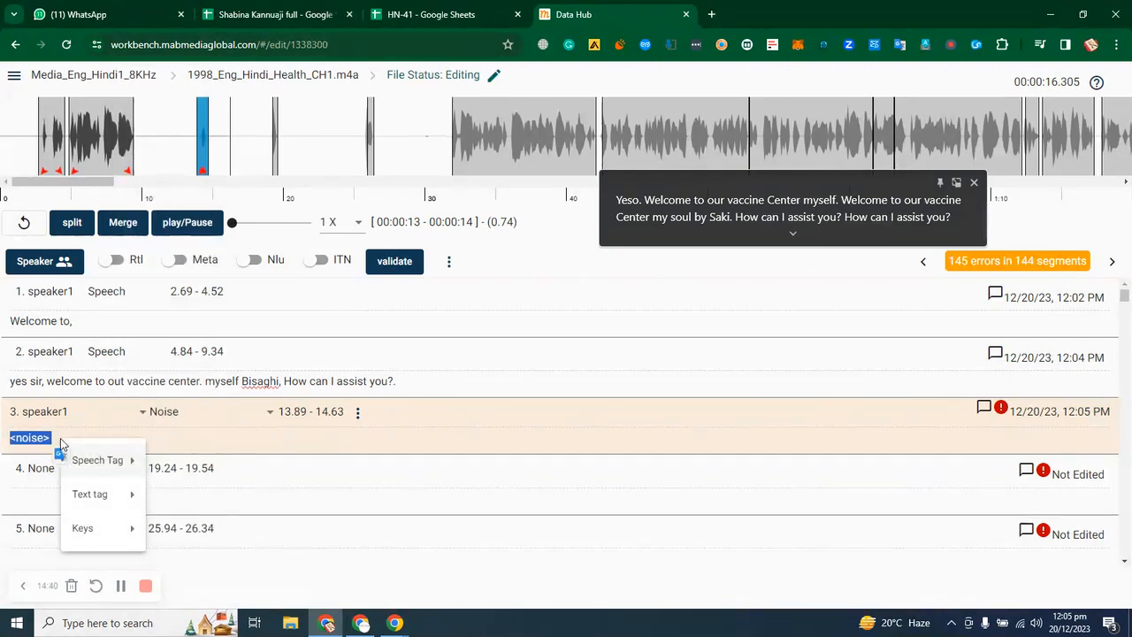
mouse_move(132, 460)
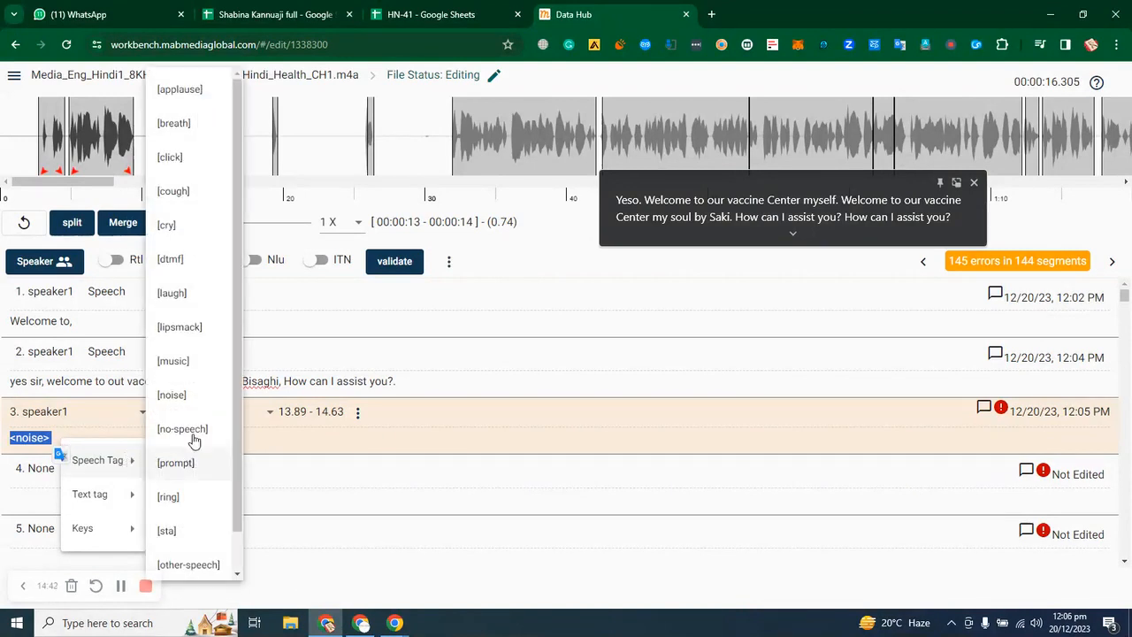
click(181, 395)
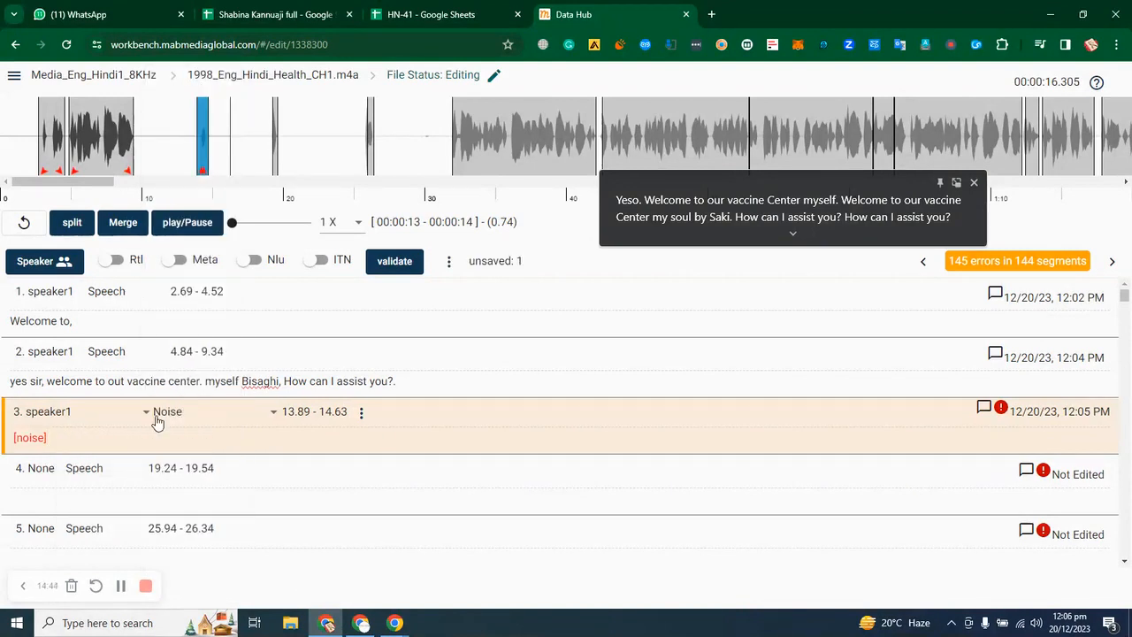
click(156, 501)
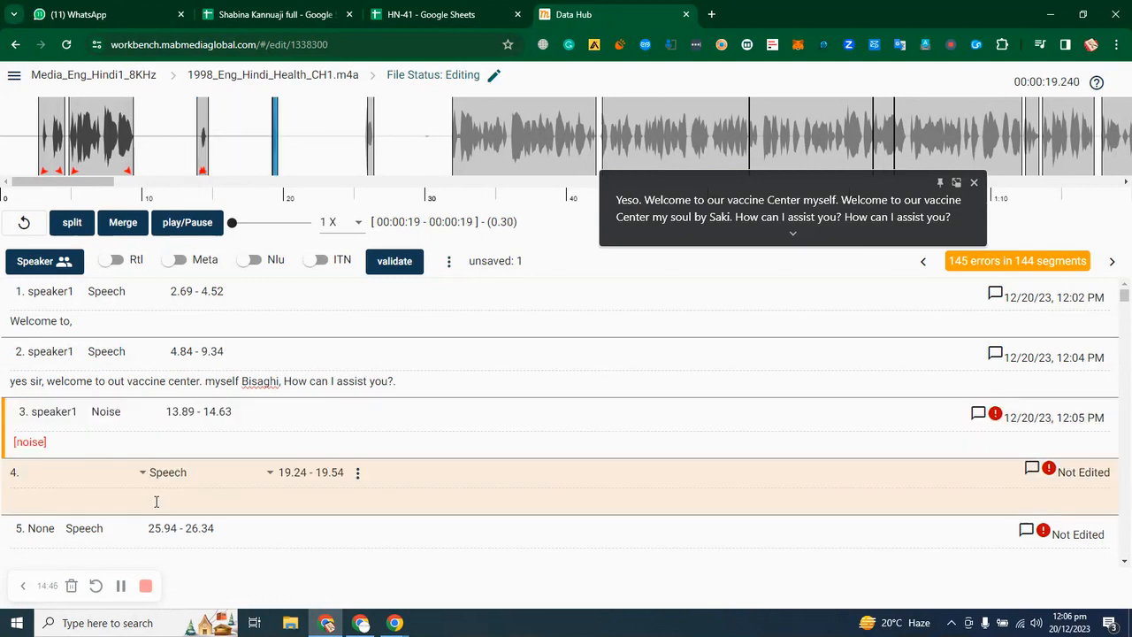
click(53, 413)
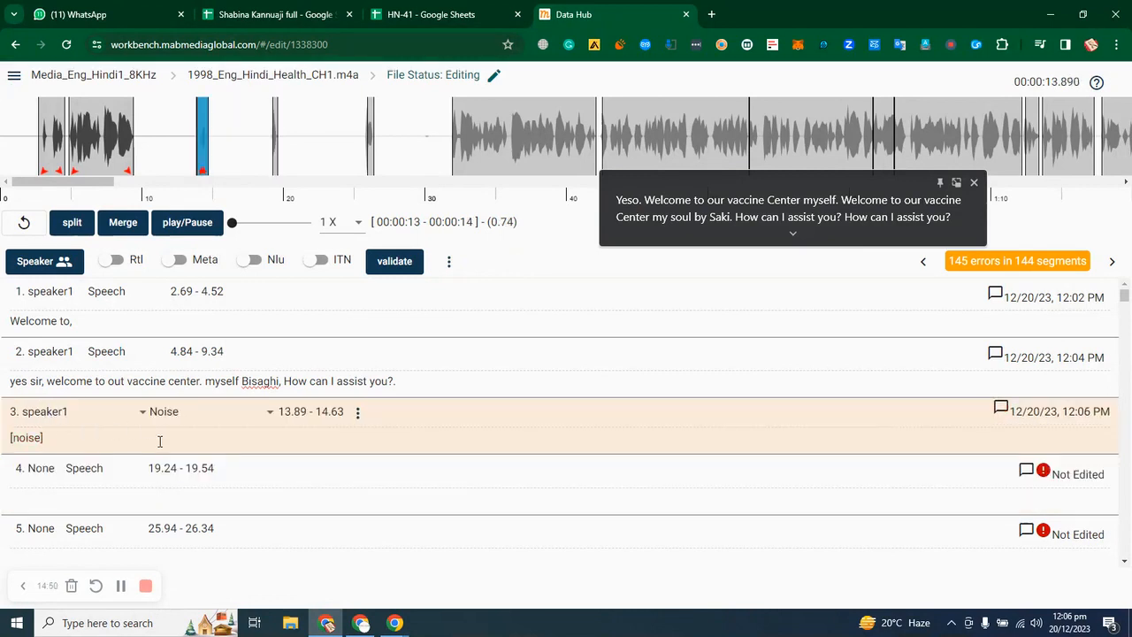
Step: Play the fourth segment's audio several times from just before its start to hear what is said
click(79, 502)
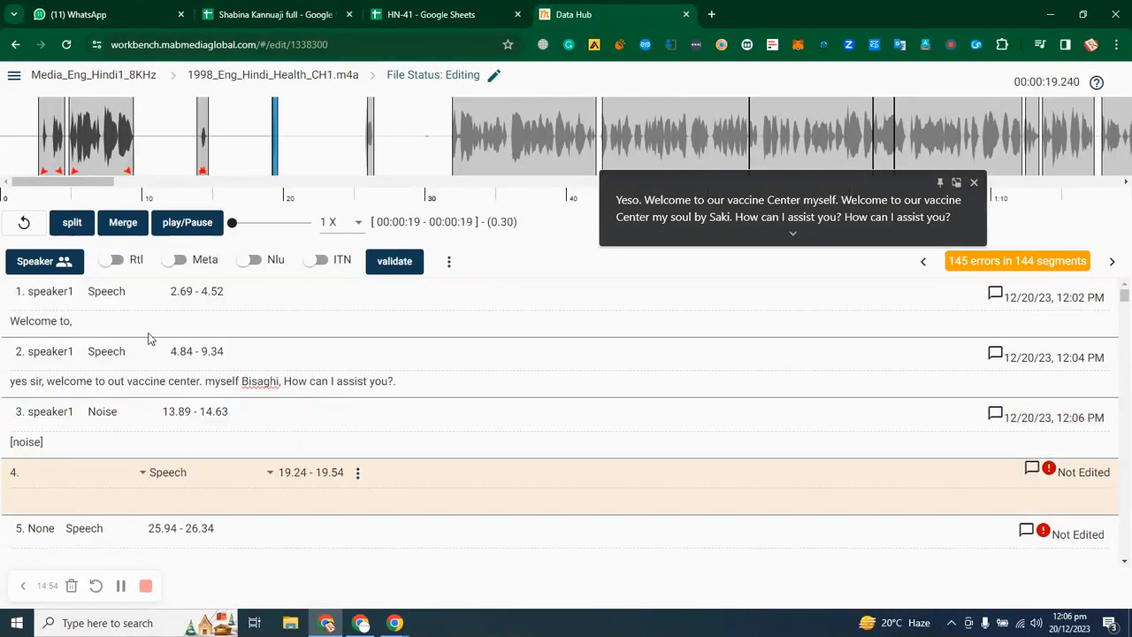
click(269, 166)
click(164, 223)
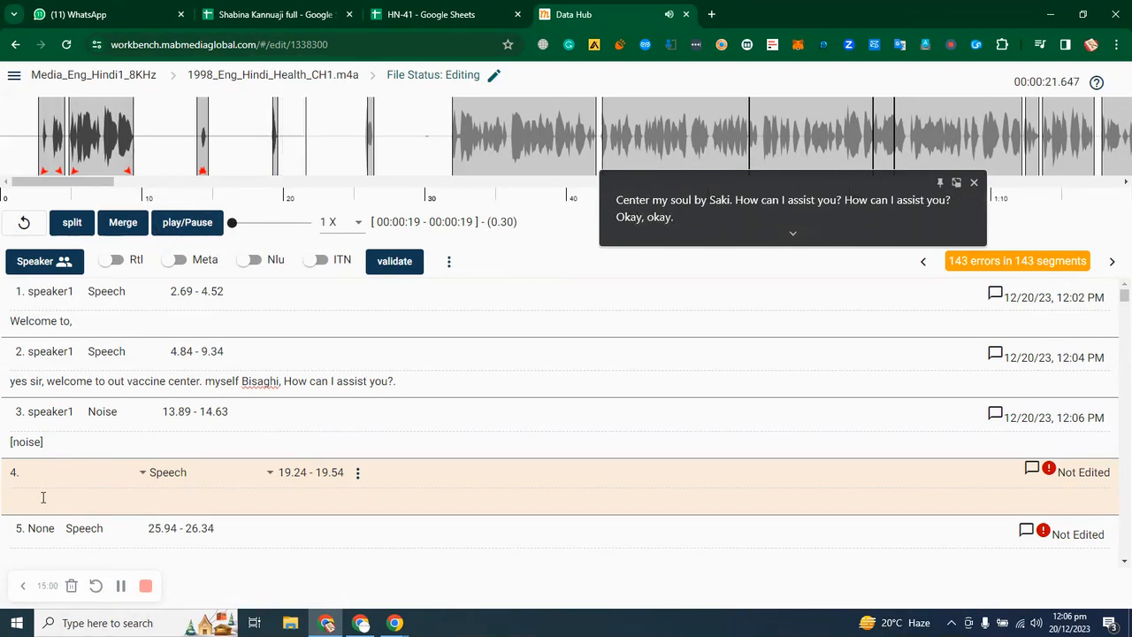
click(268, 158)
click(183, 227)
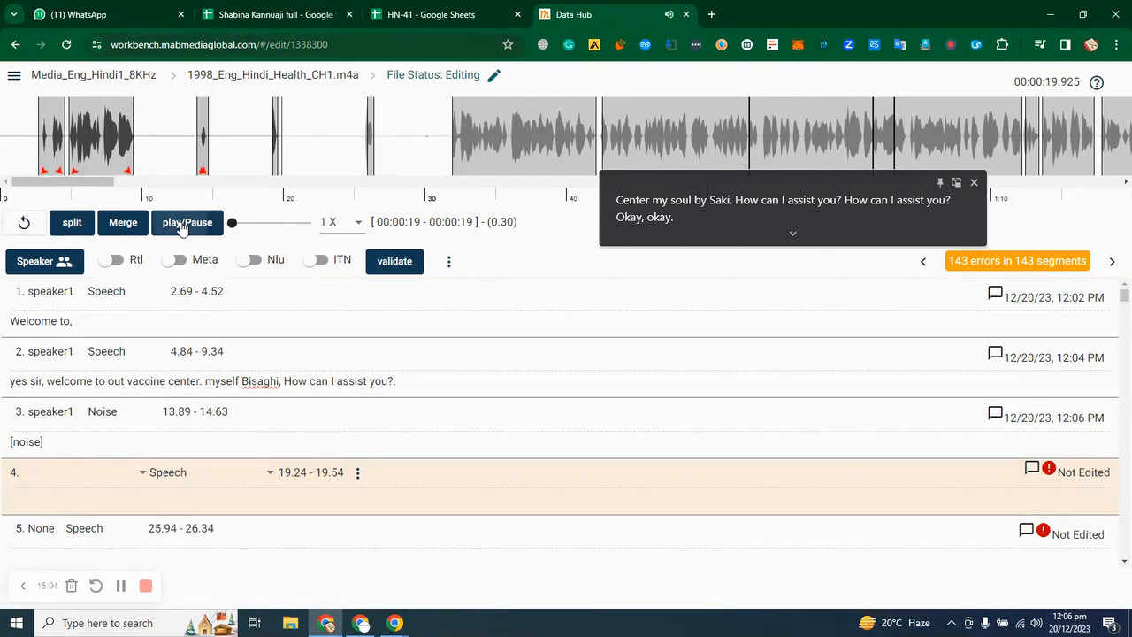
click(181, 225)
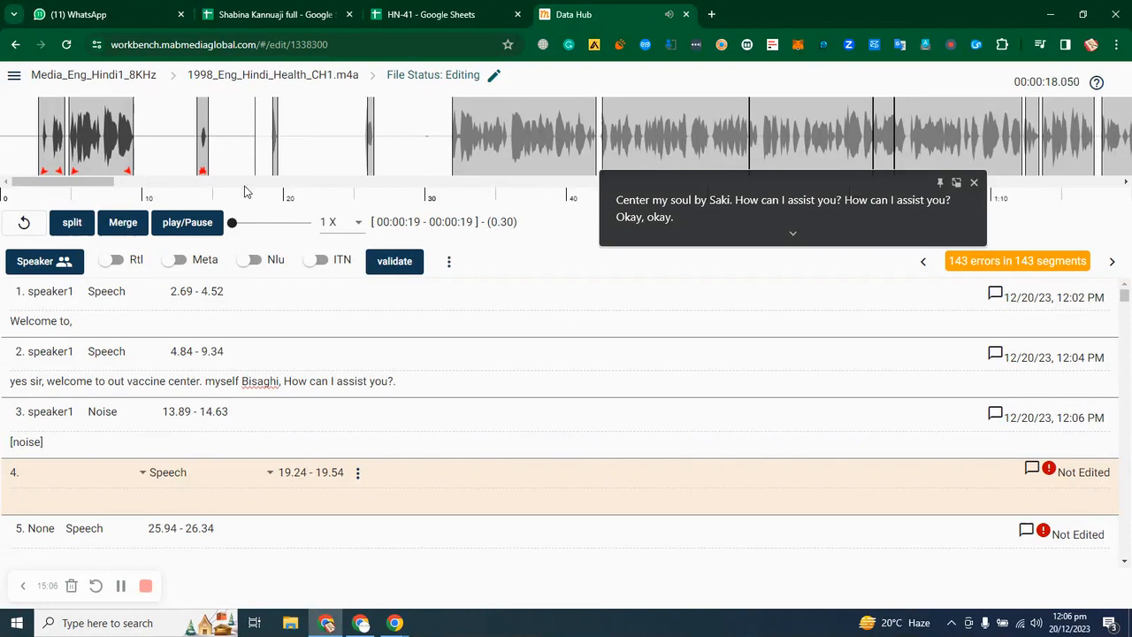
click(172, 223)
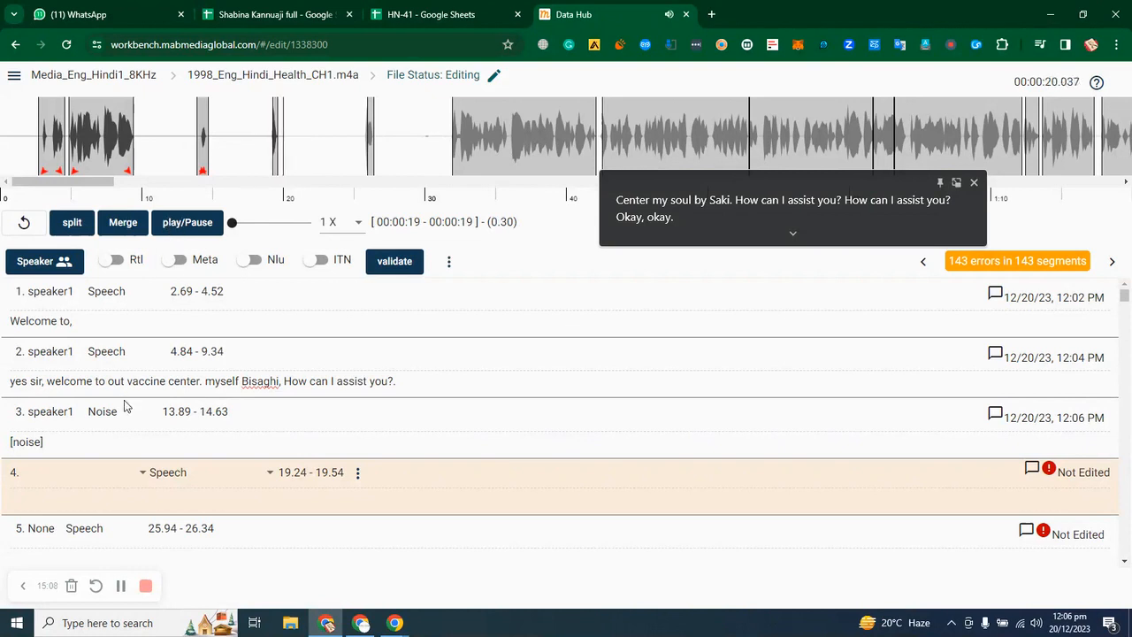
Step: Assign speaker1 to the fourth segment and enter "okay" as its transcript
click(42, 471)
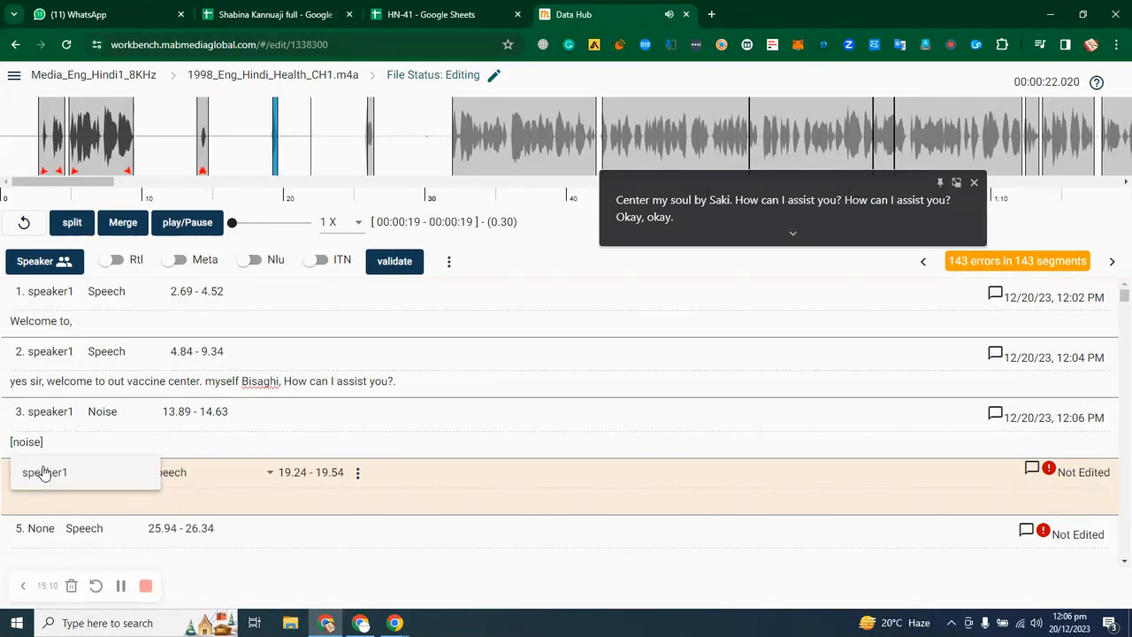
click(46, 499)
text(okay)
key(Return)
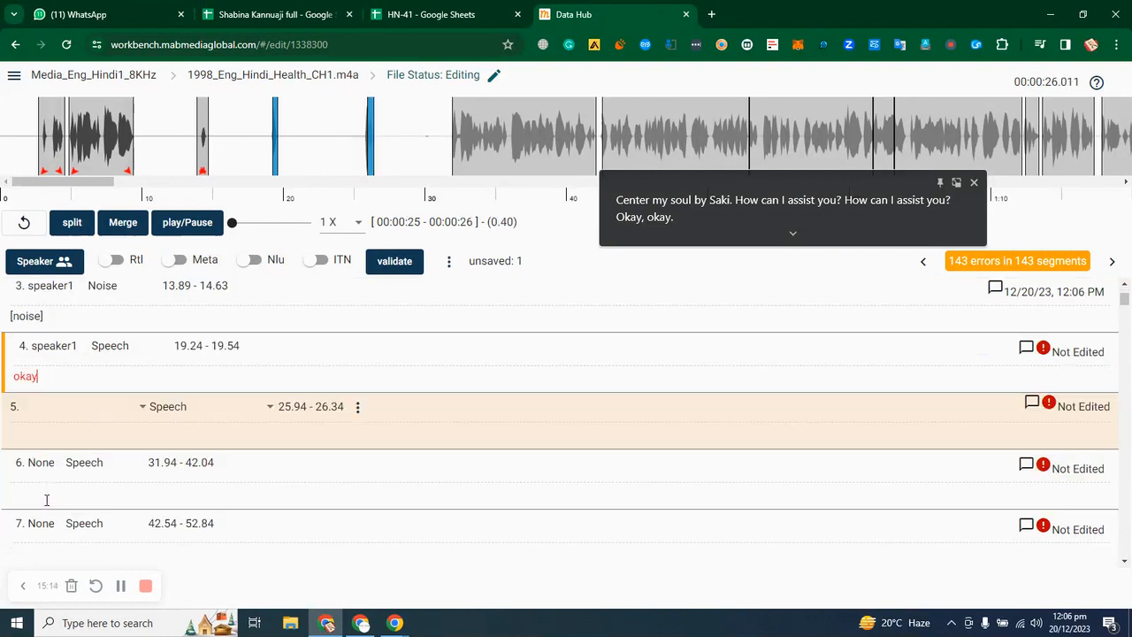
Step: Enter "okay" as the fifth segment's transcript
click(56, 433)
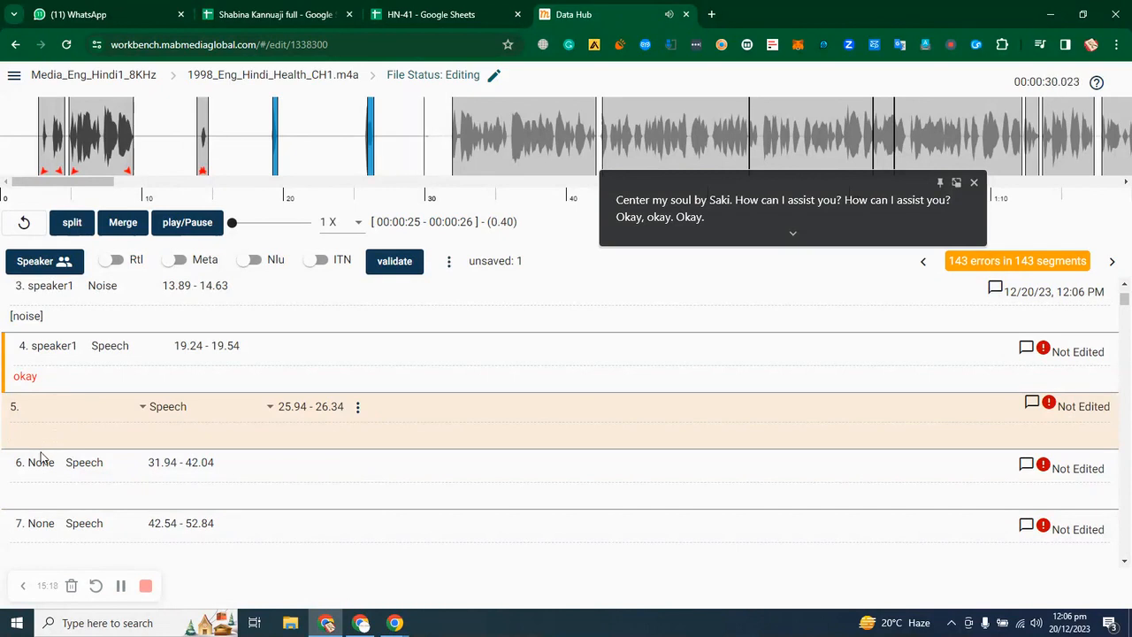
text(ok)
key(Return)
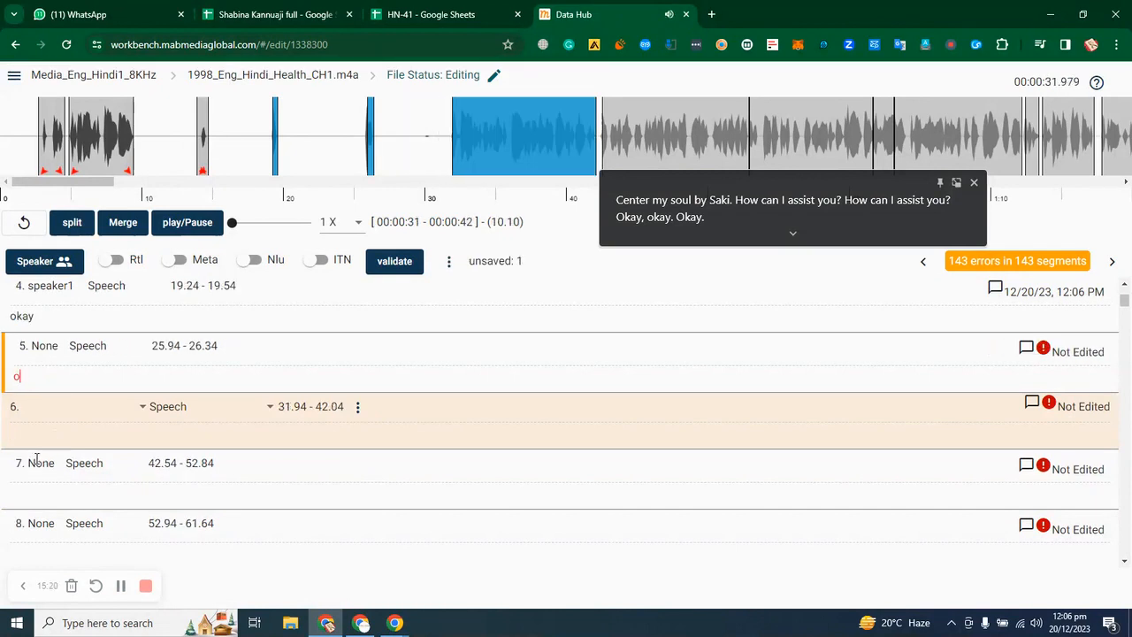
text(ay)
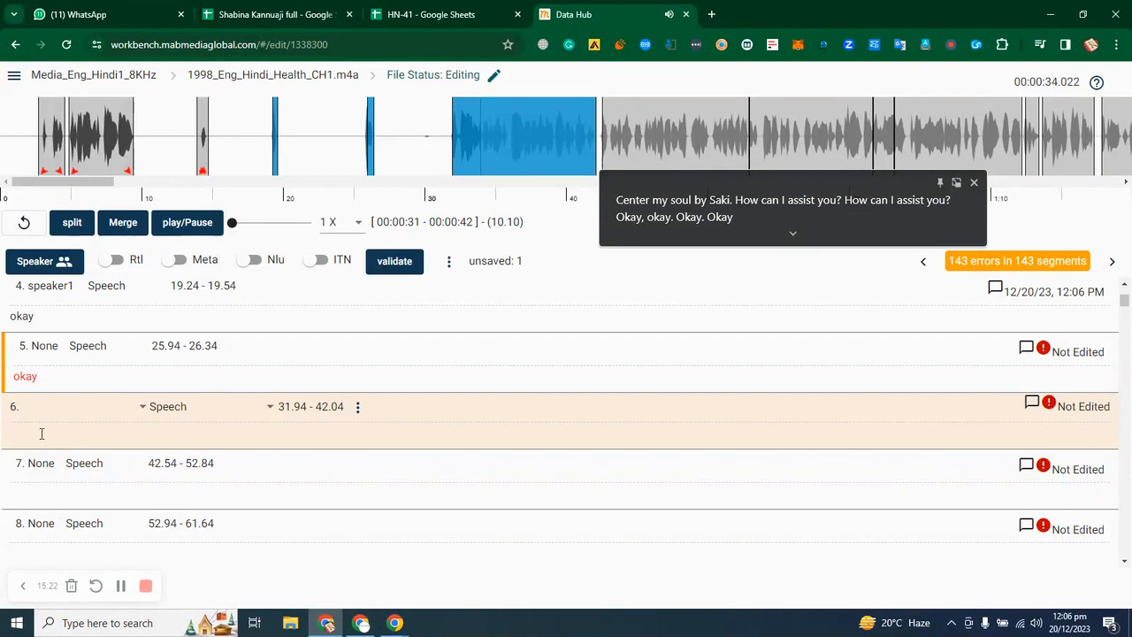
Step: Return to the fifth segment and assign speaker1 to it
click(40, 360)
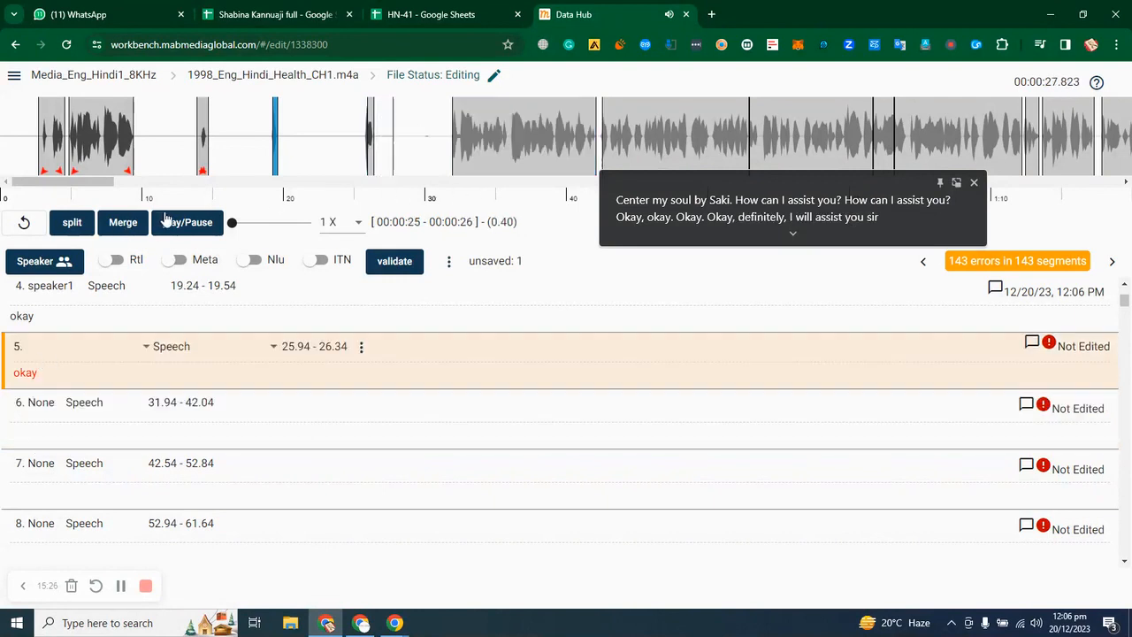
scroll(126, 389, up, 3)
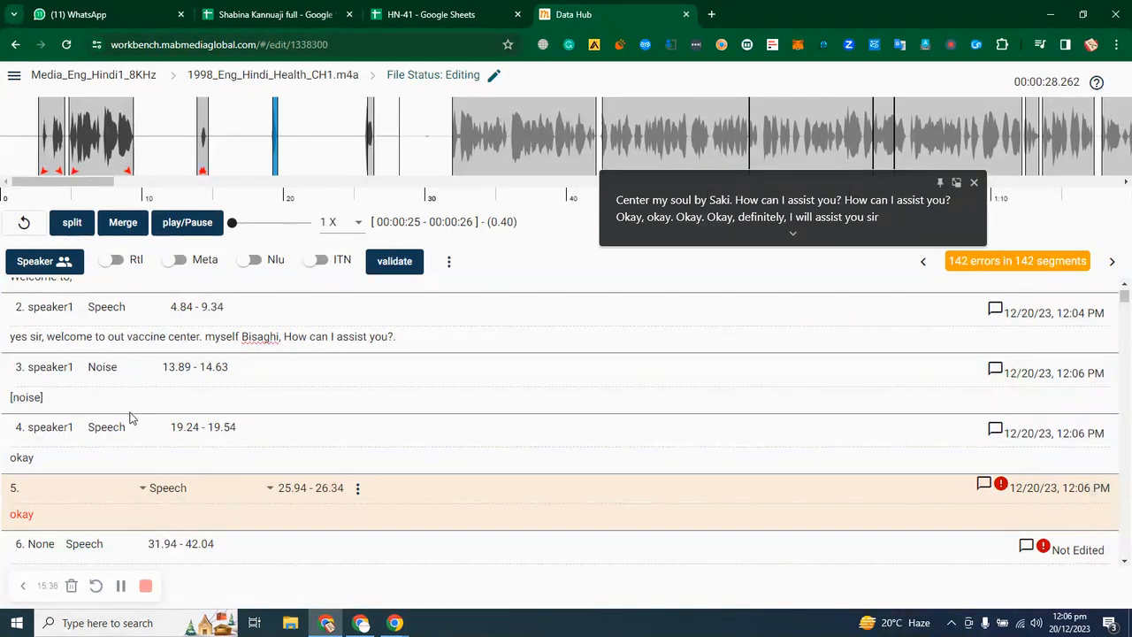
click(47, 487)
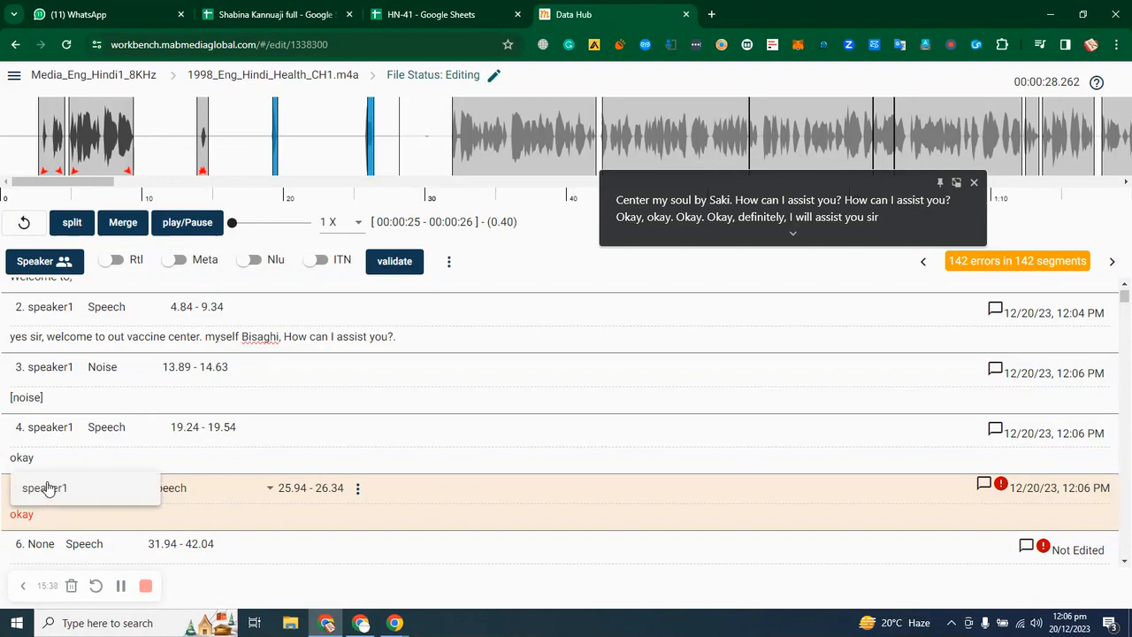
click(46, 489)
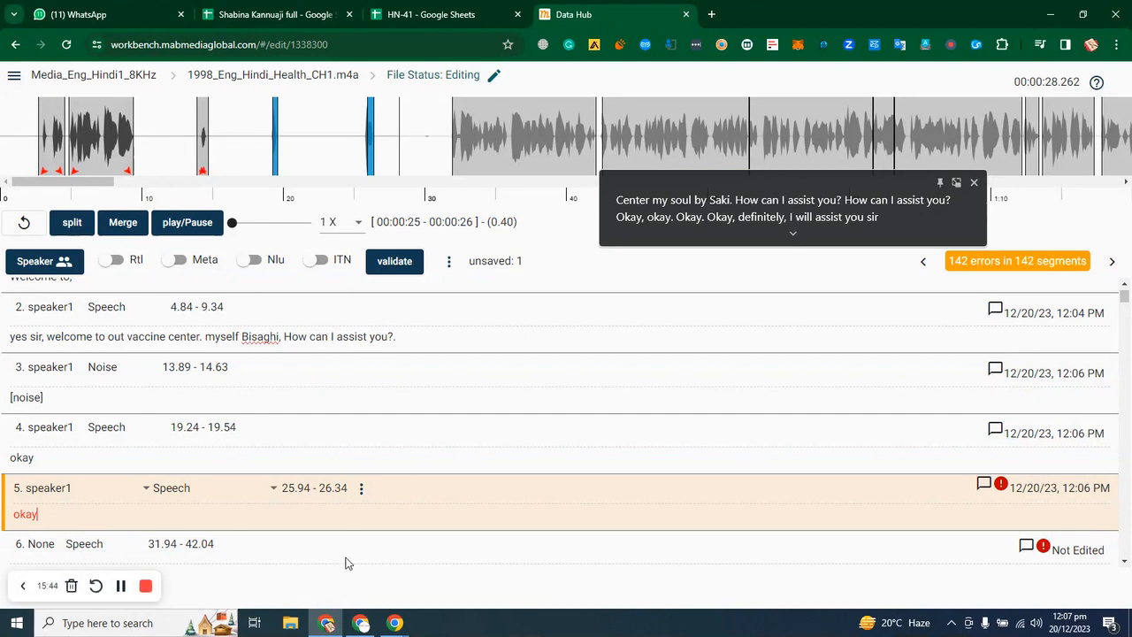
Step: Review the speakers, types, transcripts and save status of the first five segments
scroll(443, 425, down, 1)
scroll(443, 425, up, 2)
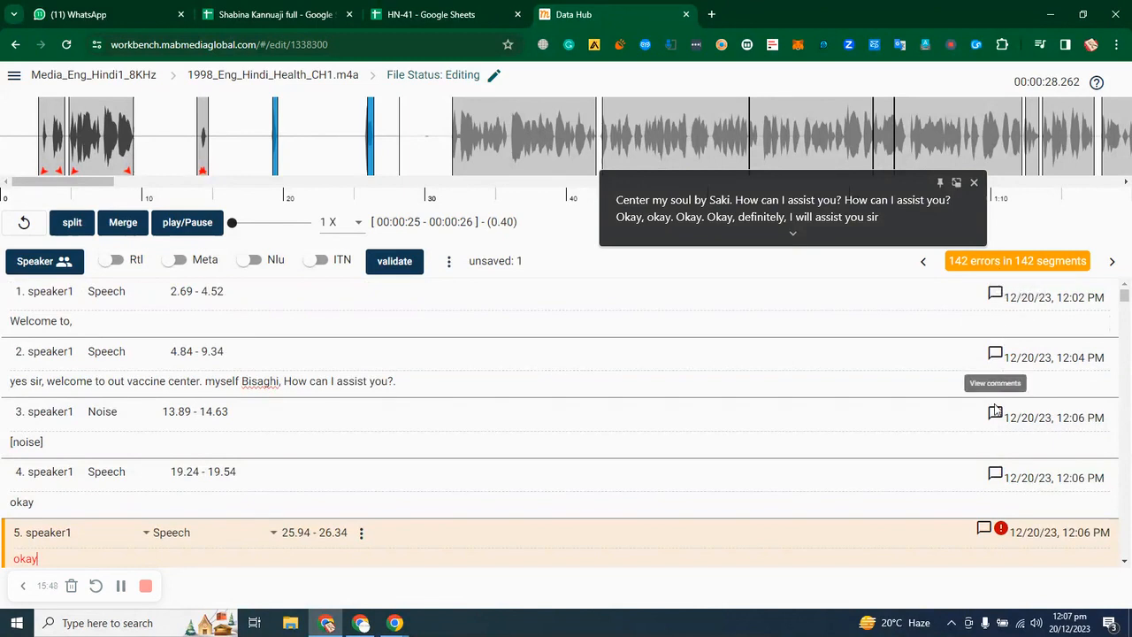
scroll(977, 526, down, 2)
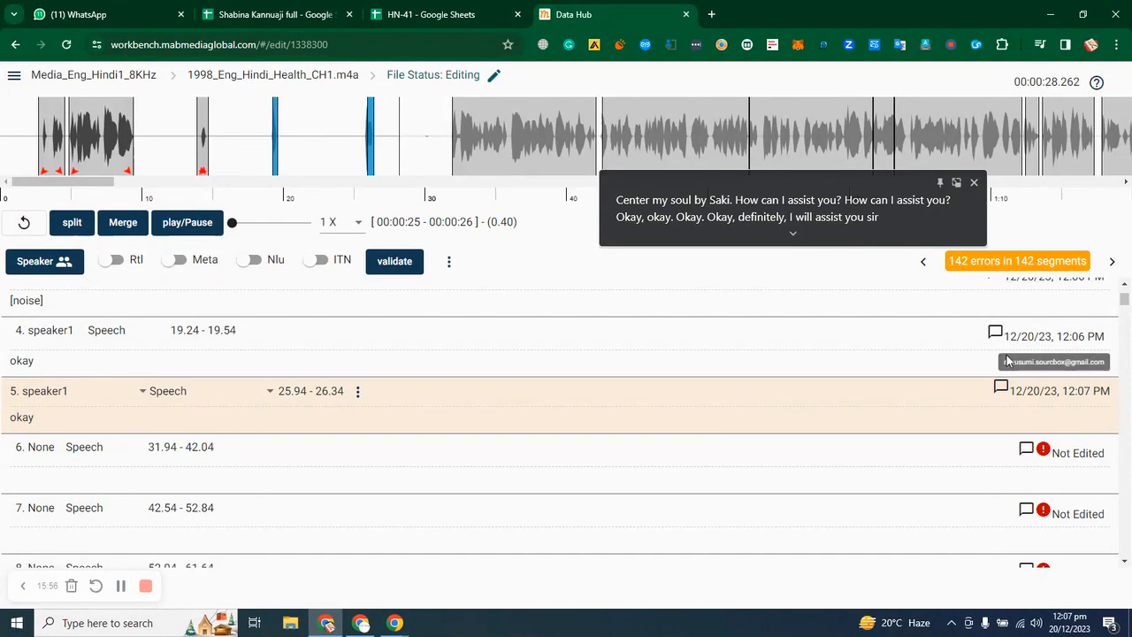
scroll(961, 322, up, 1)
scroll(884, 318, up, 1)
click(871, 287)
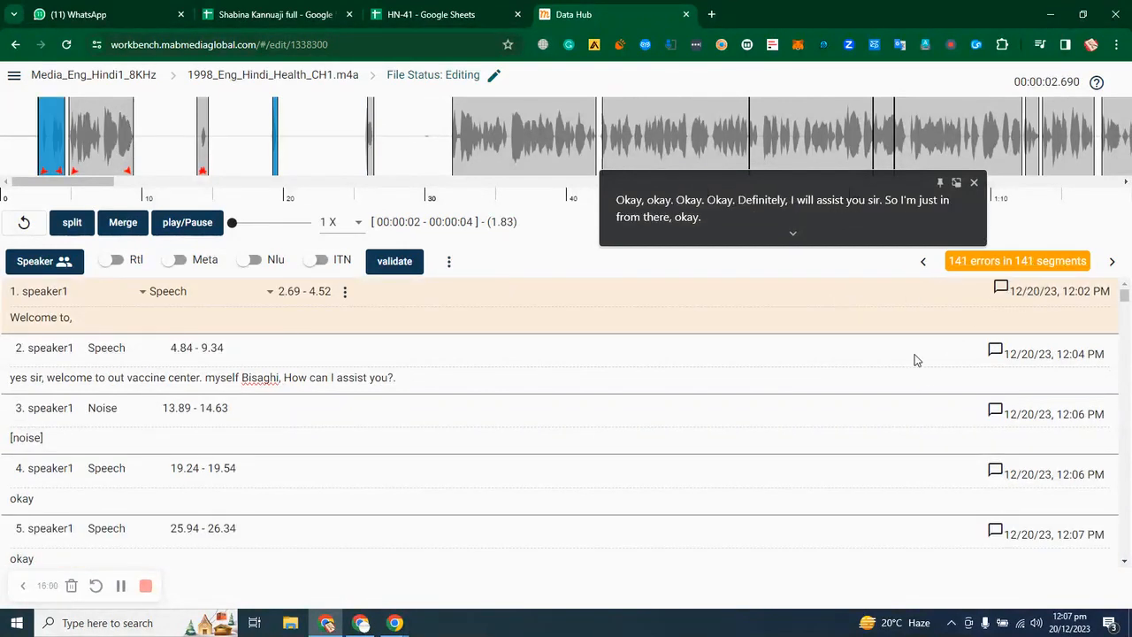
click(916, 360)
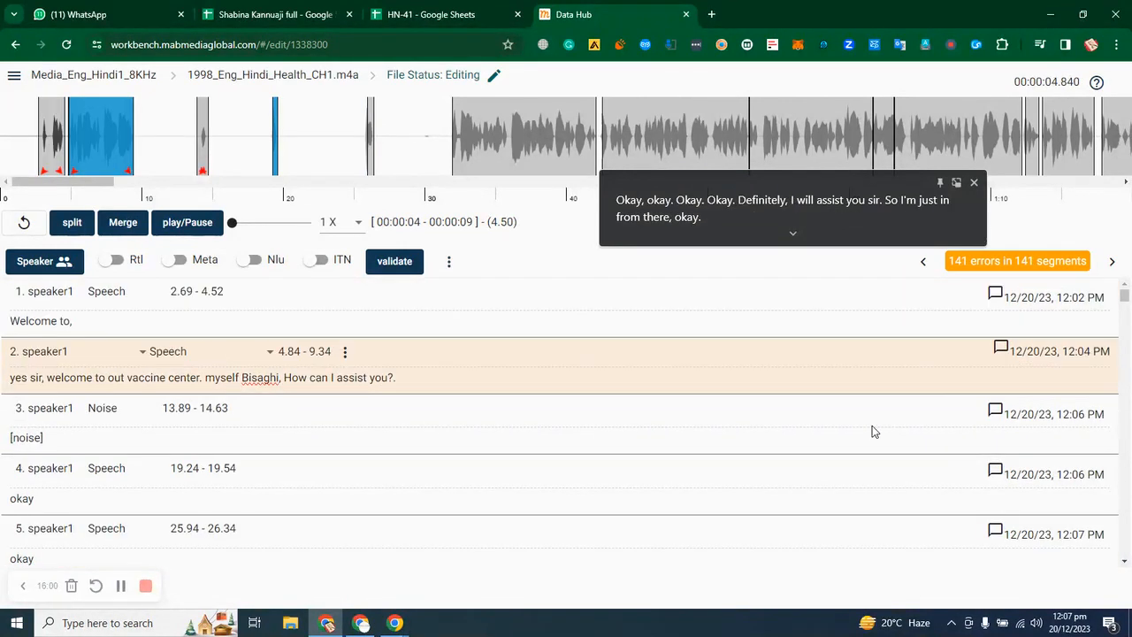
click(877, 445)
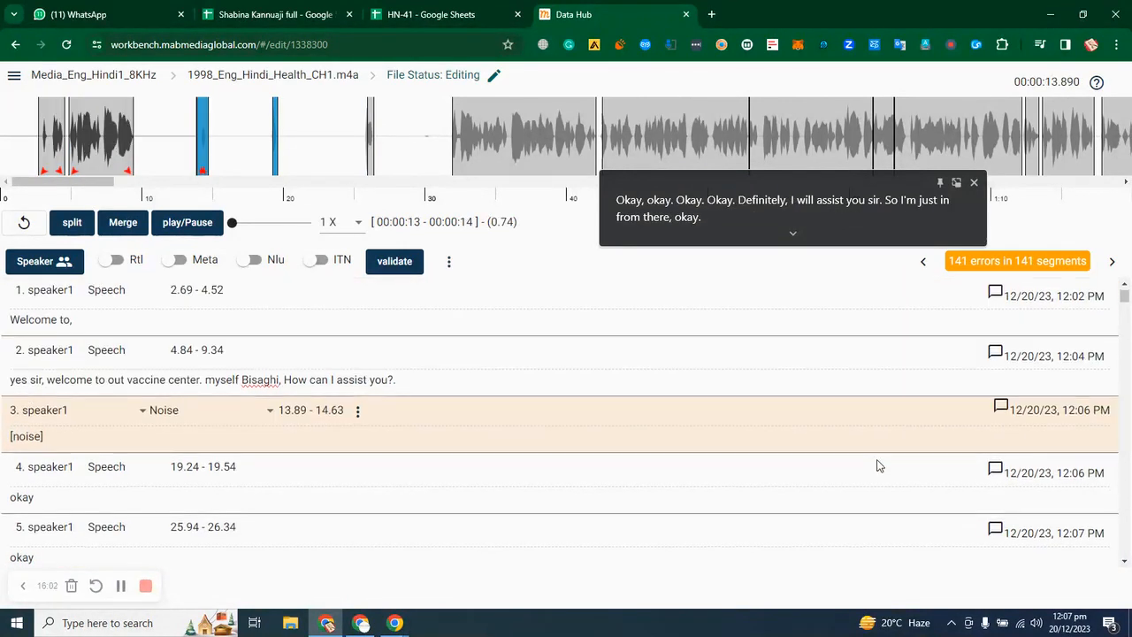
scroll(877, 463, down, 1)
click(837, 429)
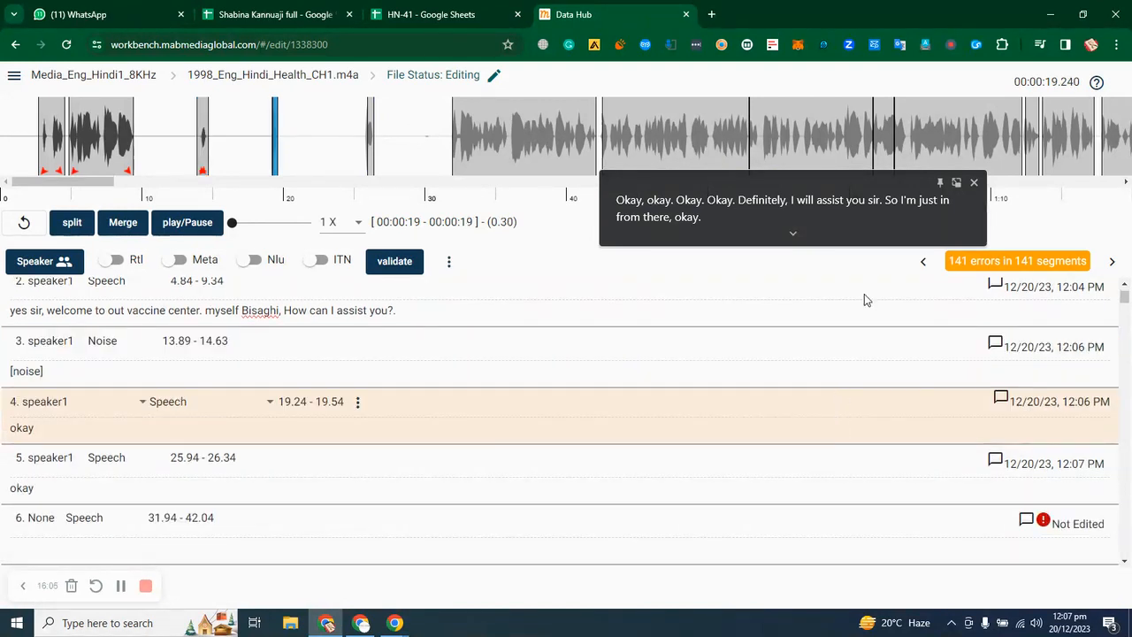
Step: Look over the transcribed second to fifth segments and select the unedited sixth segment
click(863, 299)
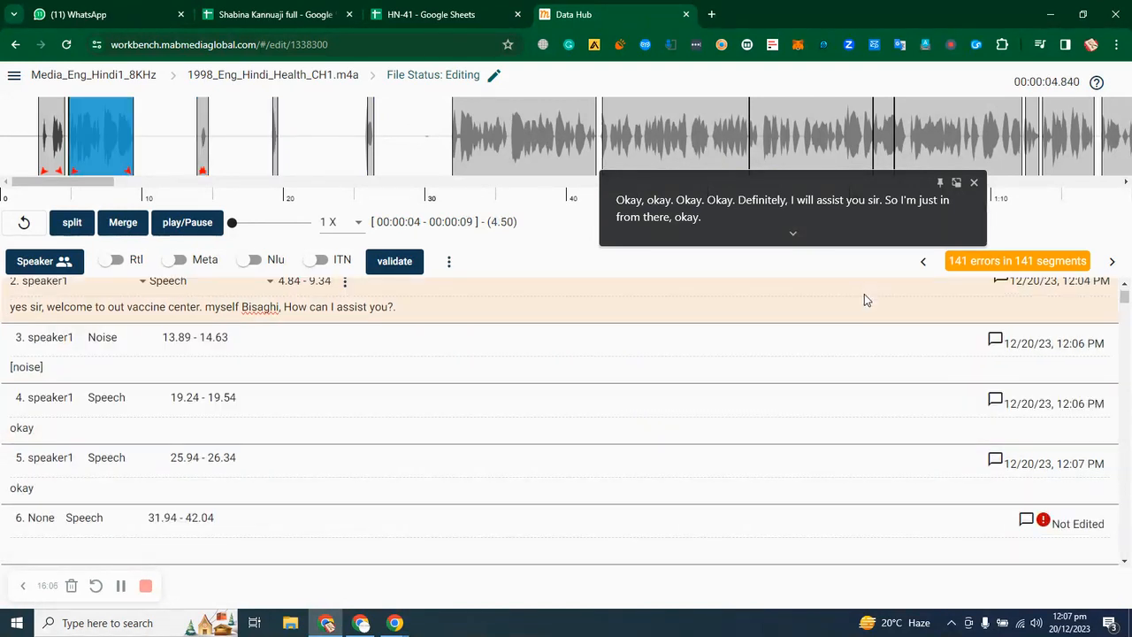
click(860, 359)
click(837, 477)
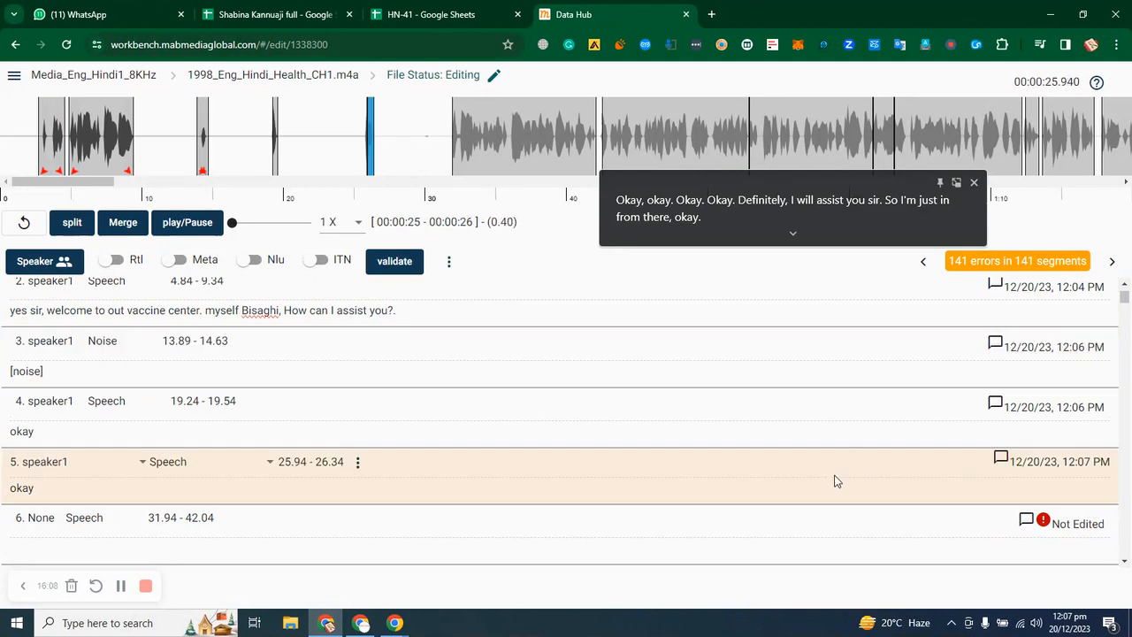
scroll(846, 455, down, 2)
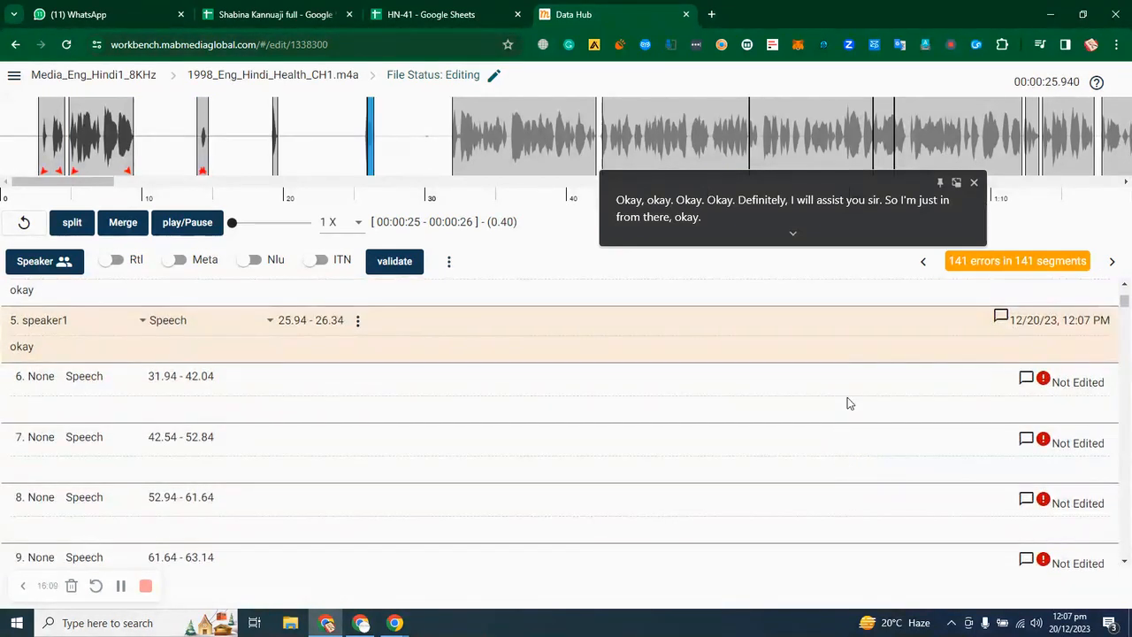
click(847, 403)
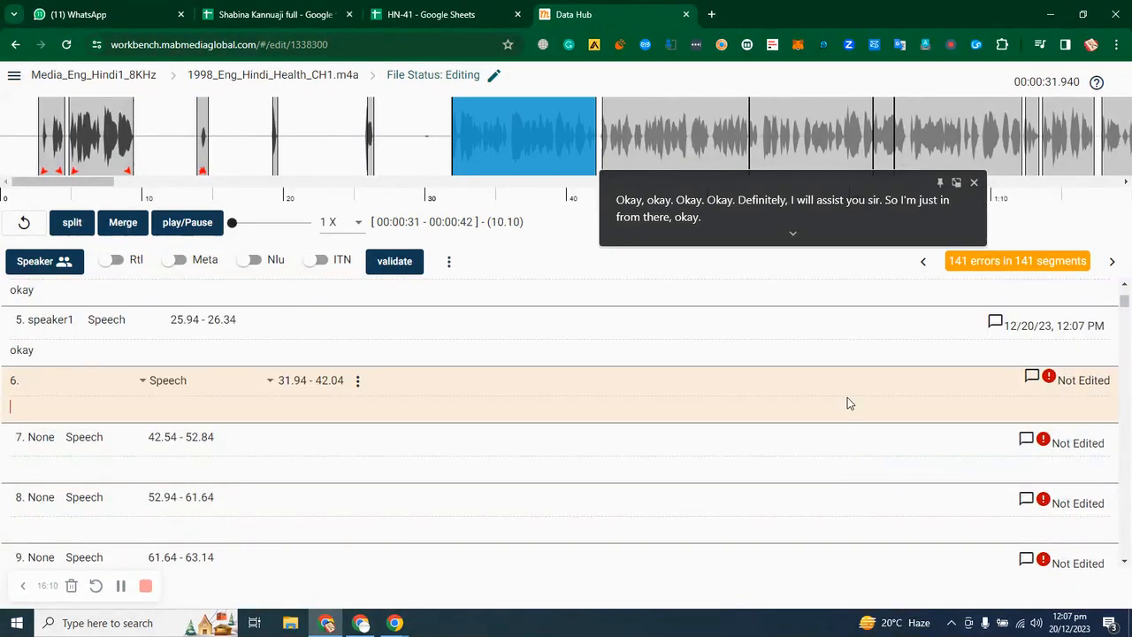
Step: Check the segment error indicator, compare it with the finished segments, and jump to the first segment that still has errors
click(1026, 261)
click(1017, 265)
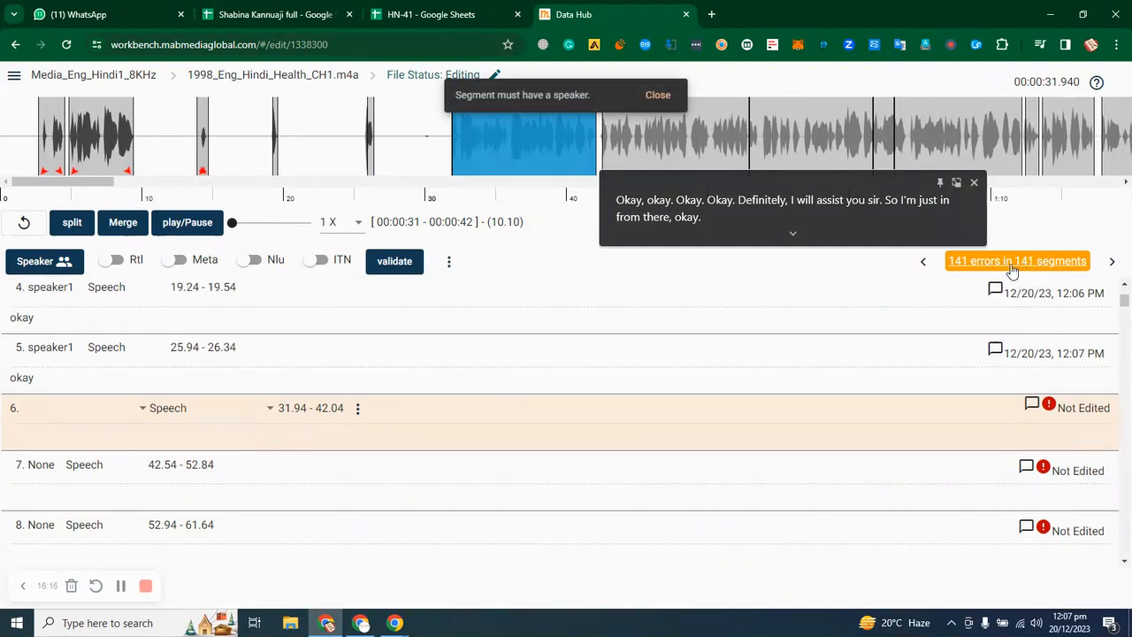
click(823, 292)
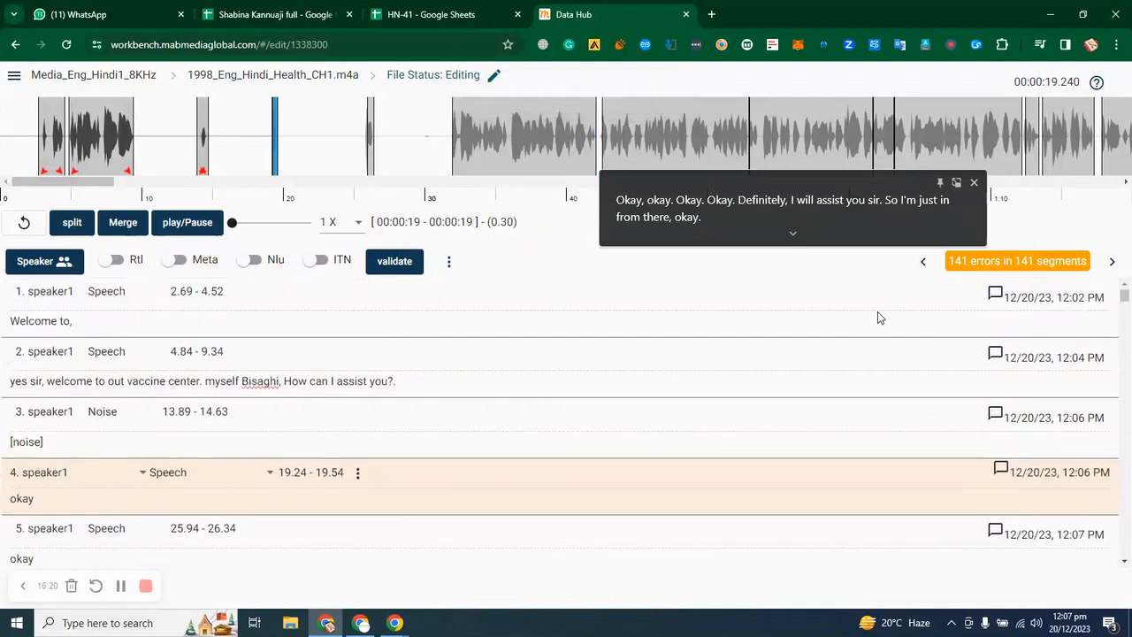
click(1008, 330)
click(1012, 263)
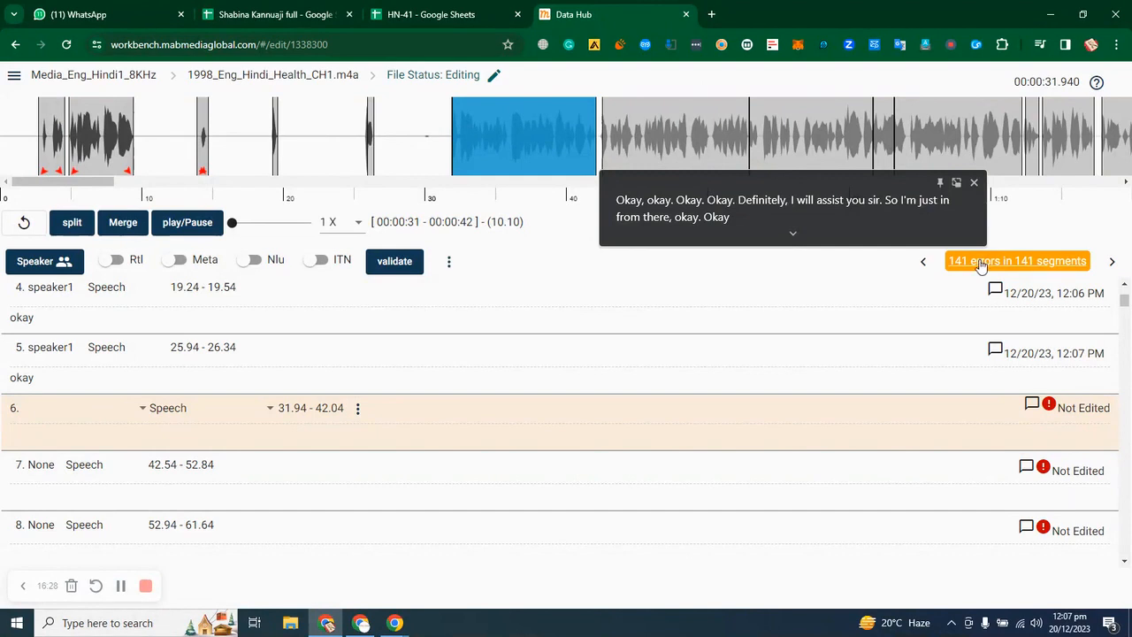
Step: Move the Live Caption box out of the way and set the topic in the file's data to Health
click(960, 184)
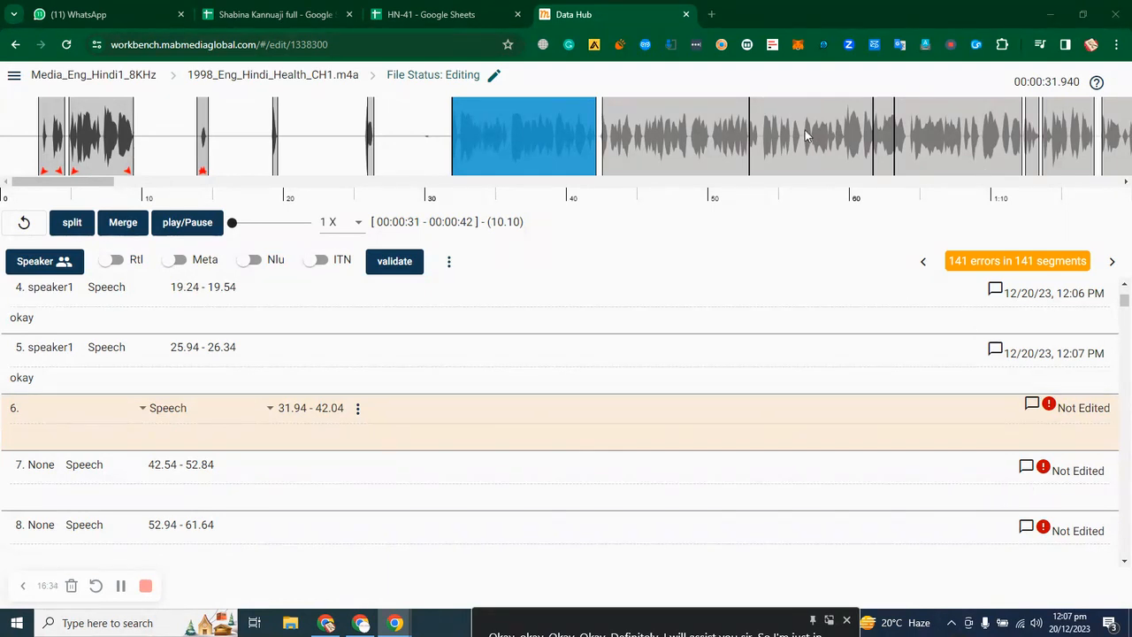
click(824, 376)
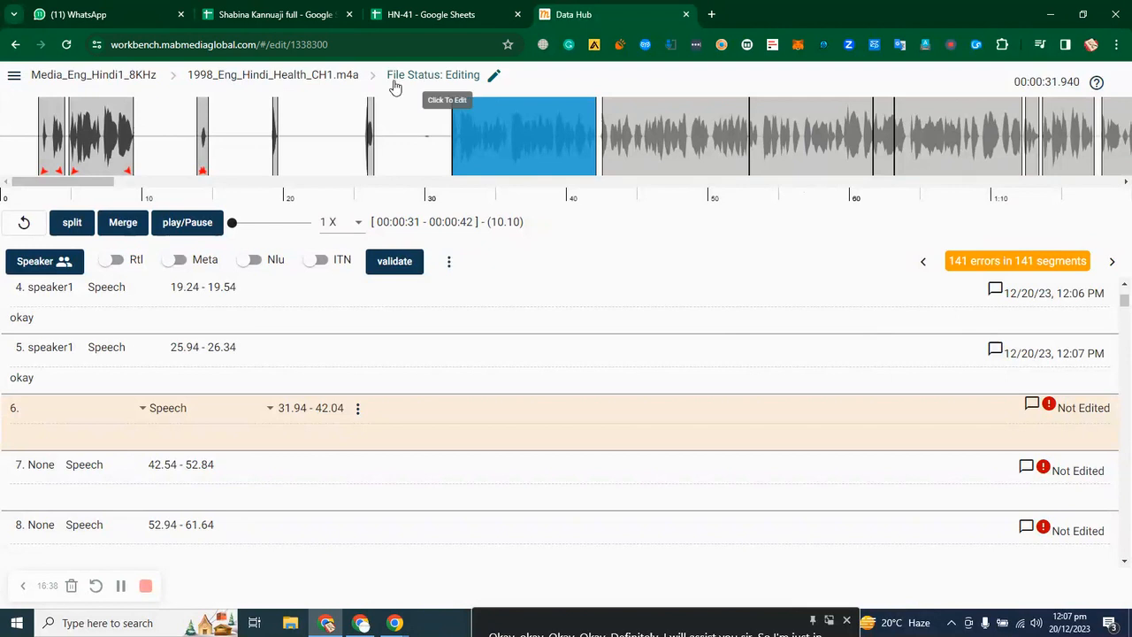
click(493, 78)
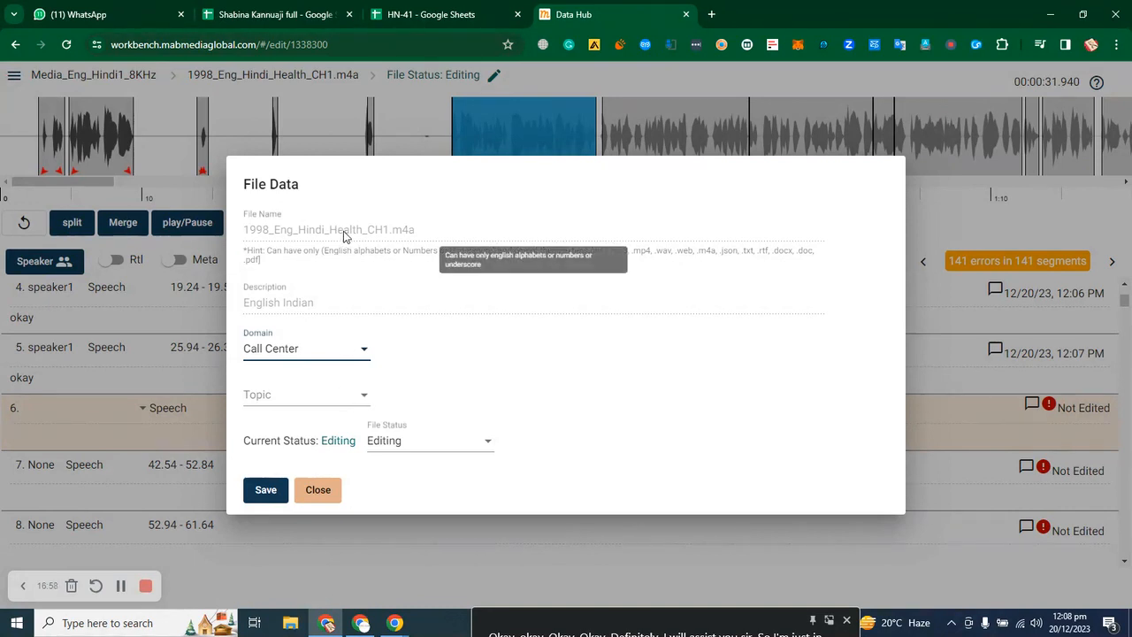
click(365, 395)
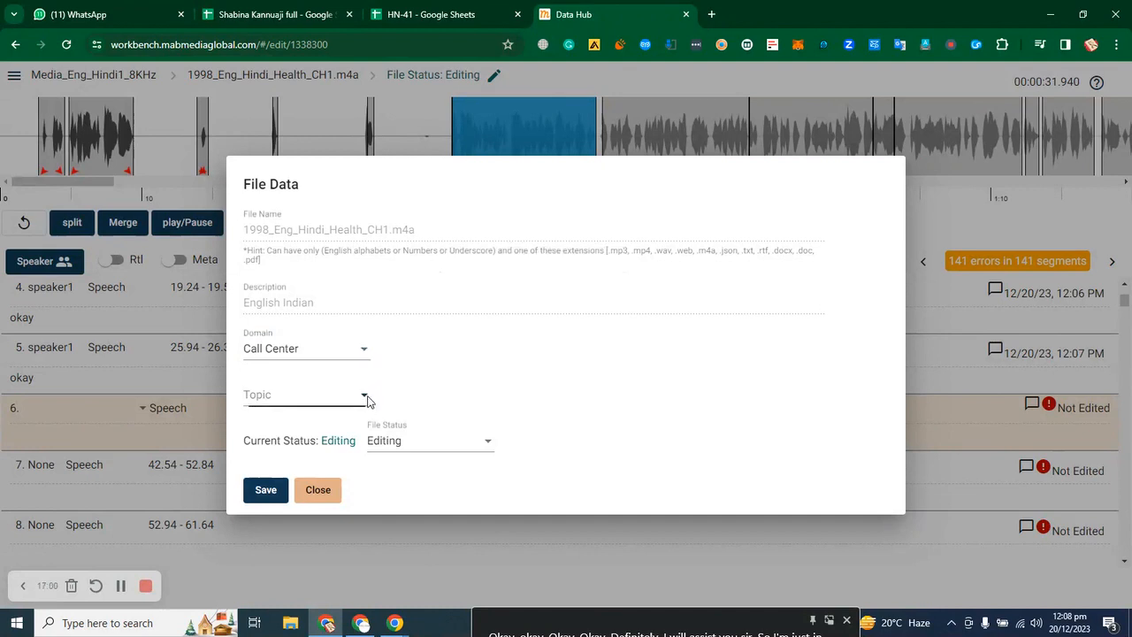
scroll(292, 457, down, 3)
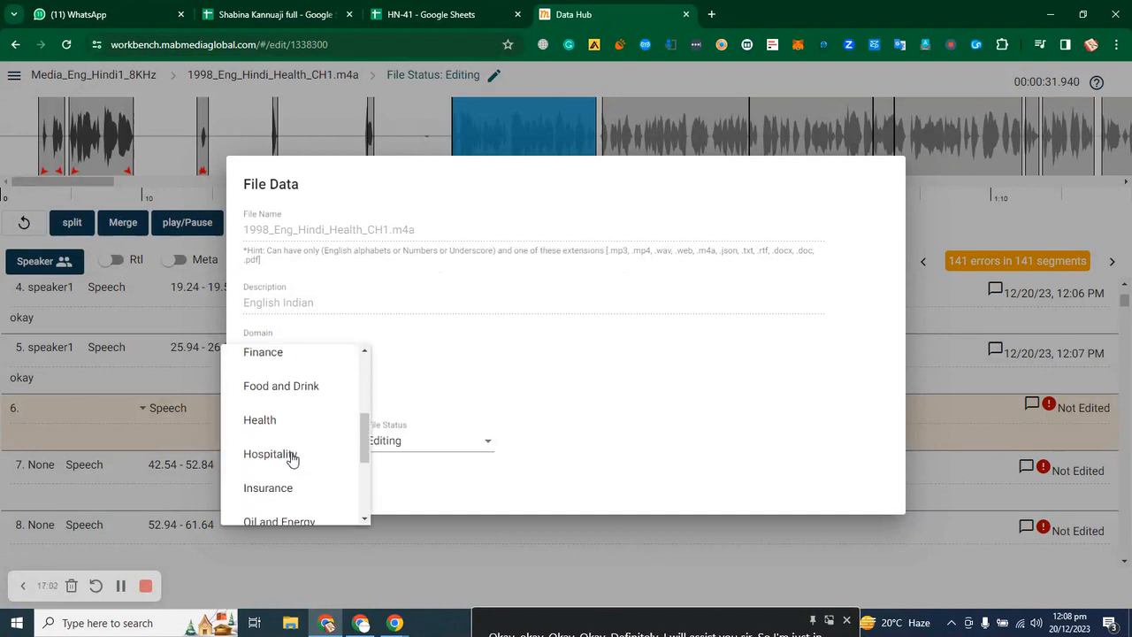
scroll(294, 453, down, 1)
scroll(287, 446, up, 1)
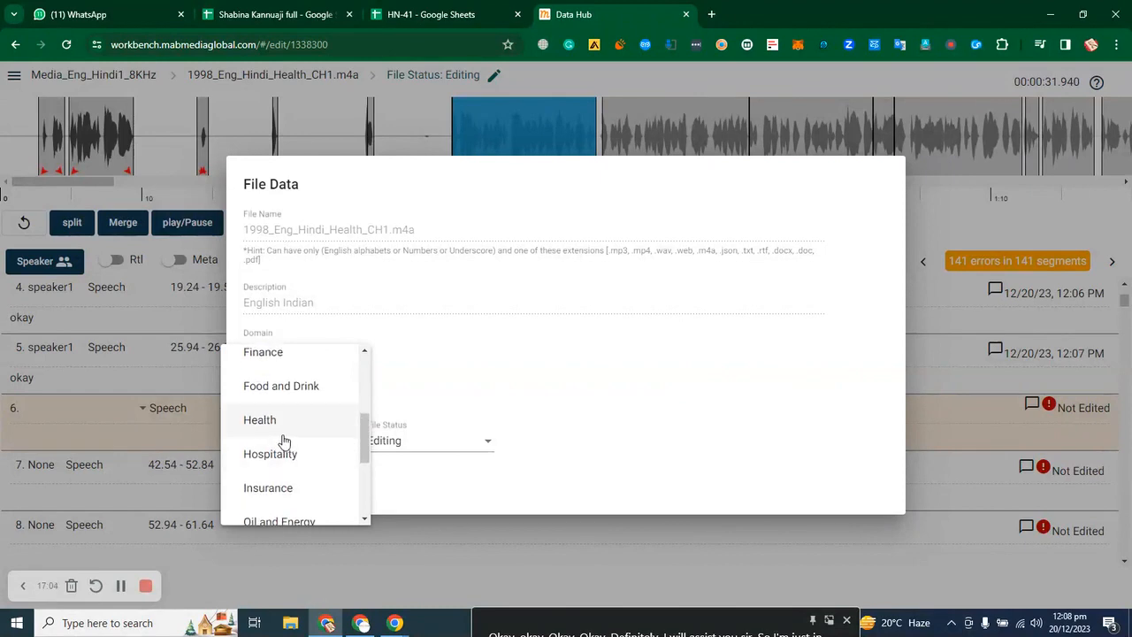
click(272, 428)
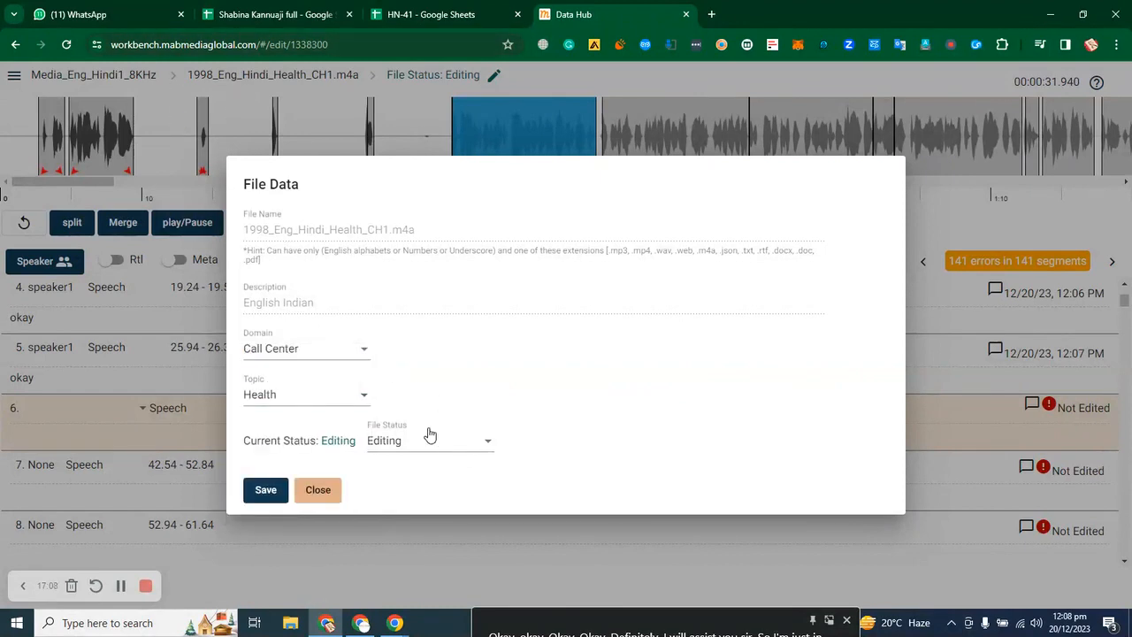
Step: Examine the available file status options and close the file's data without saving
click(481, 442)
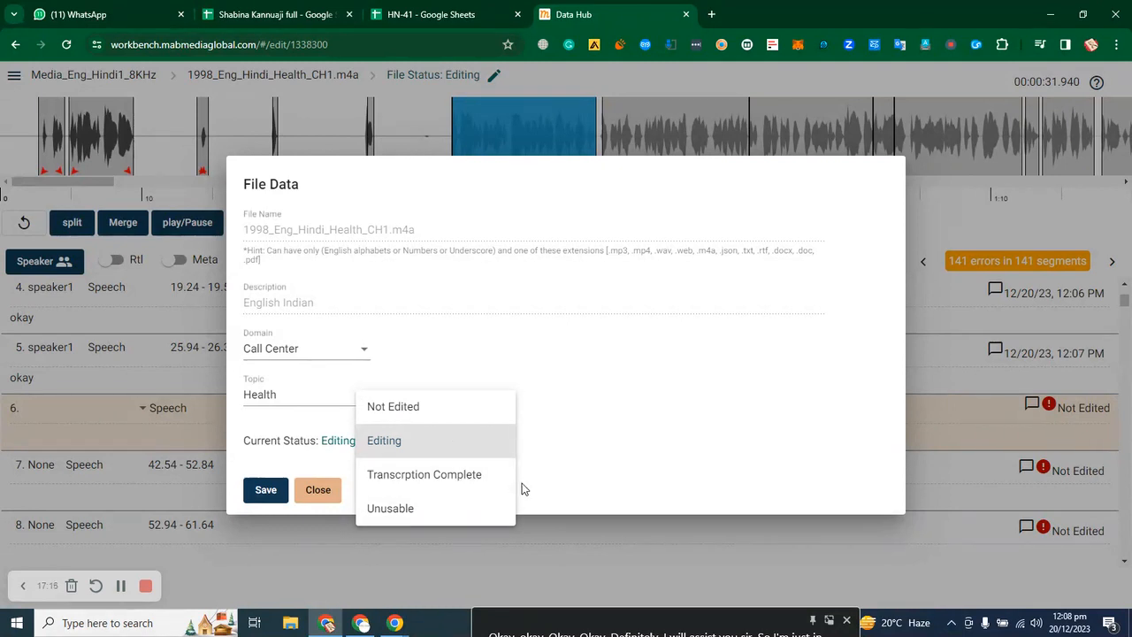
click(574, 474)
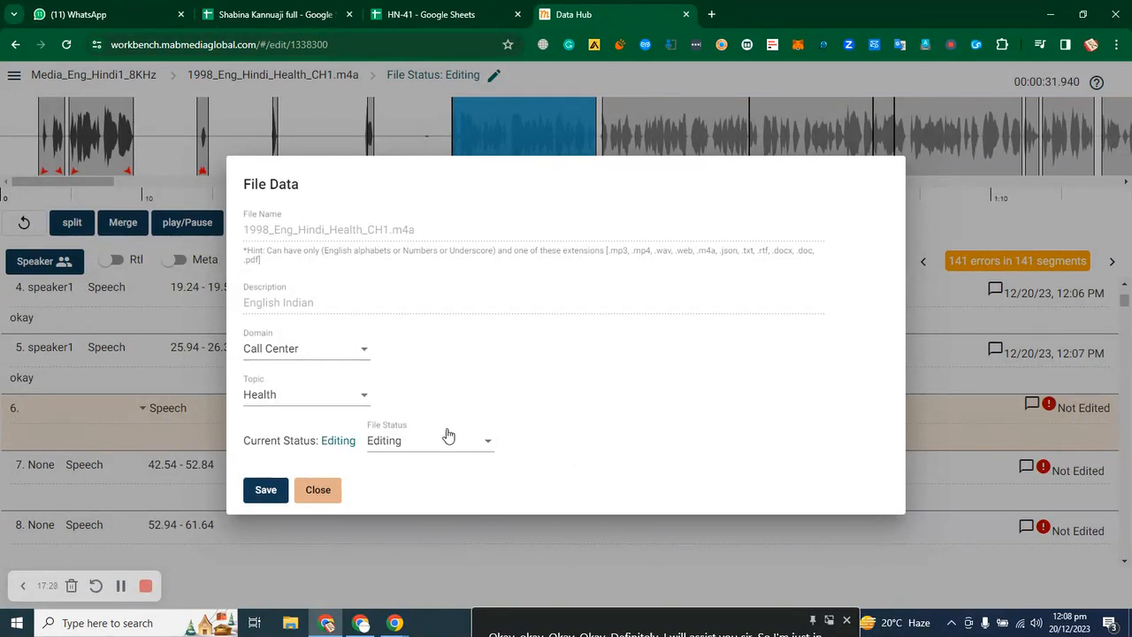
click(480, 453)
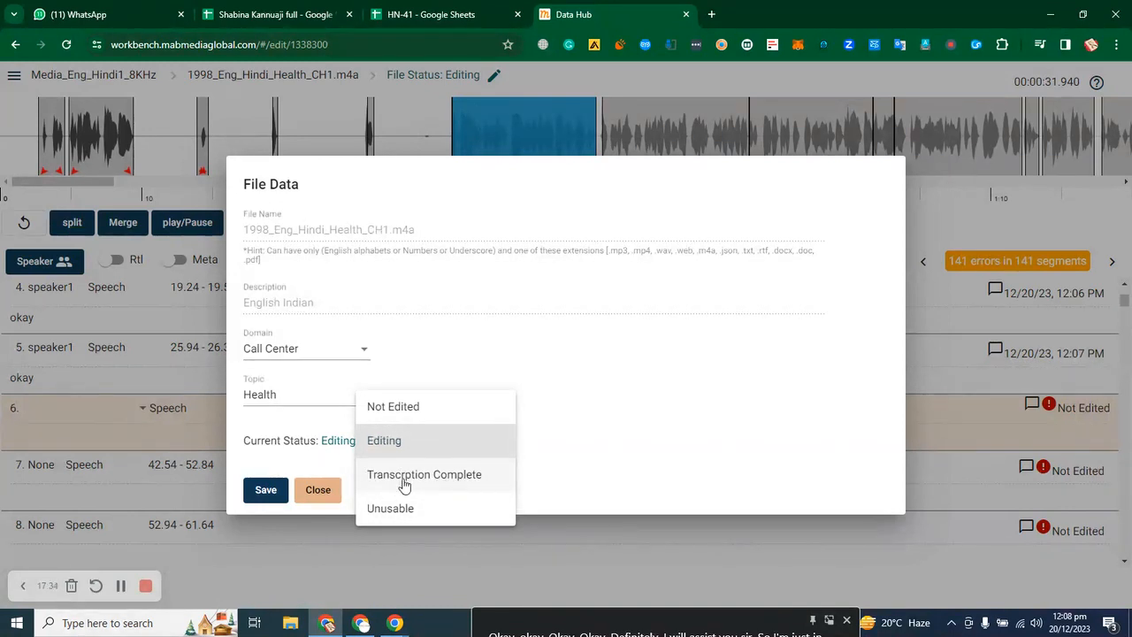
click(274, 493)
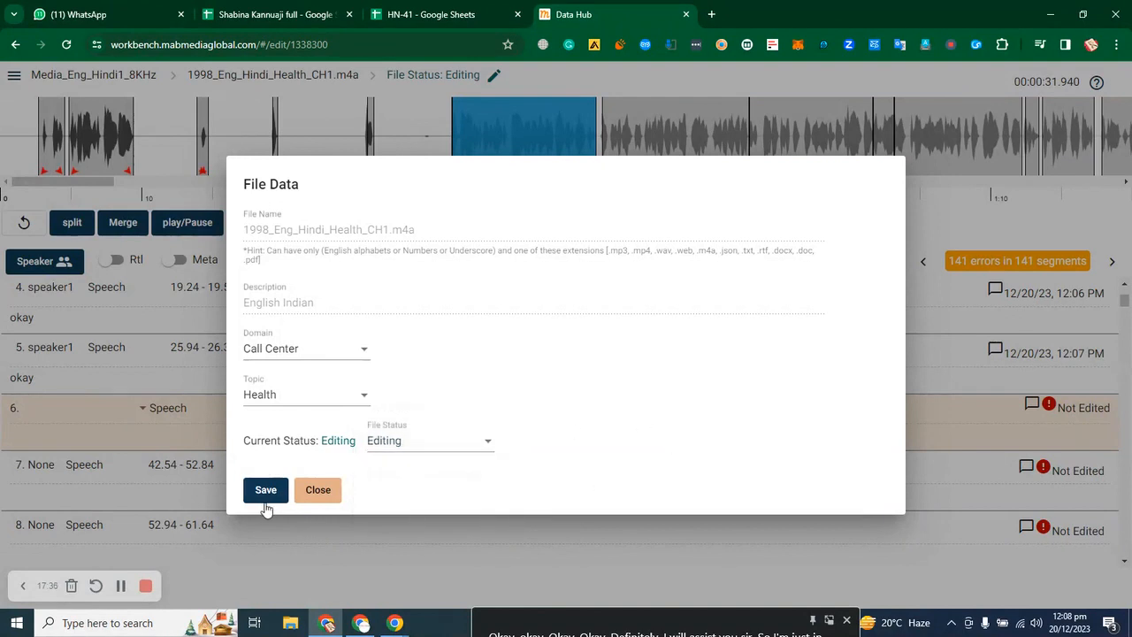
click(337, 496)
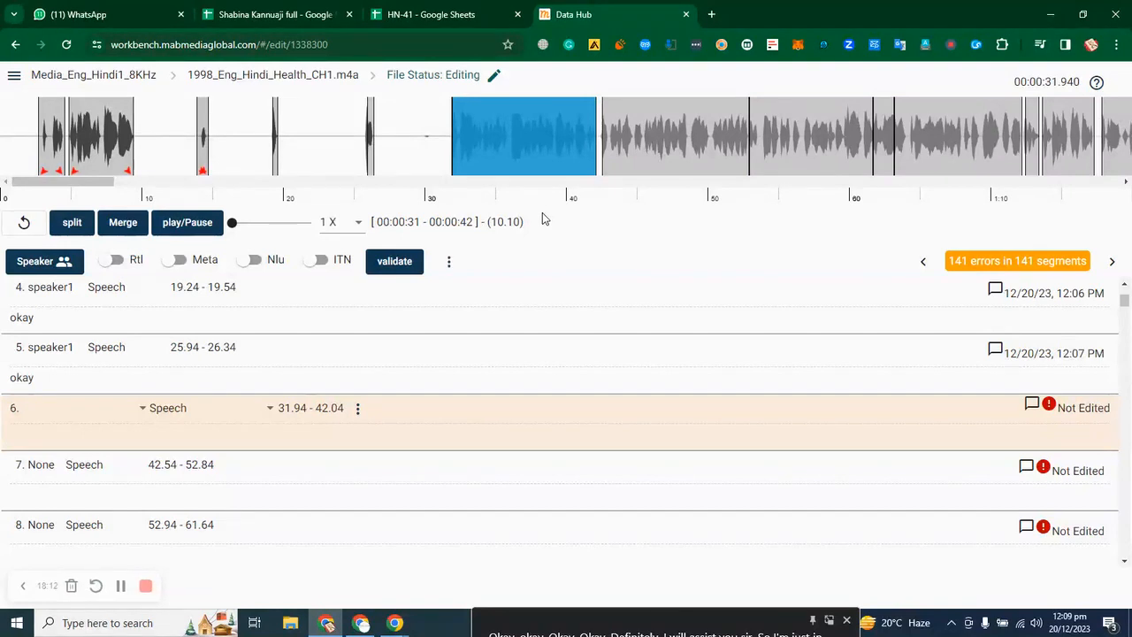
Step: Bring the Live Caption box back into full view over the segment list
drag(652, 619, 866, 306)
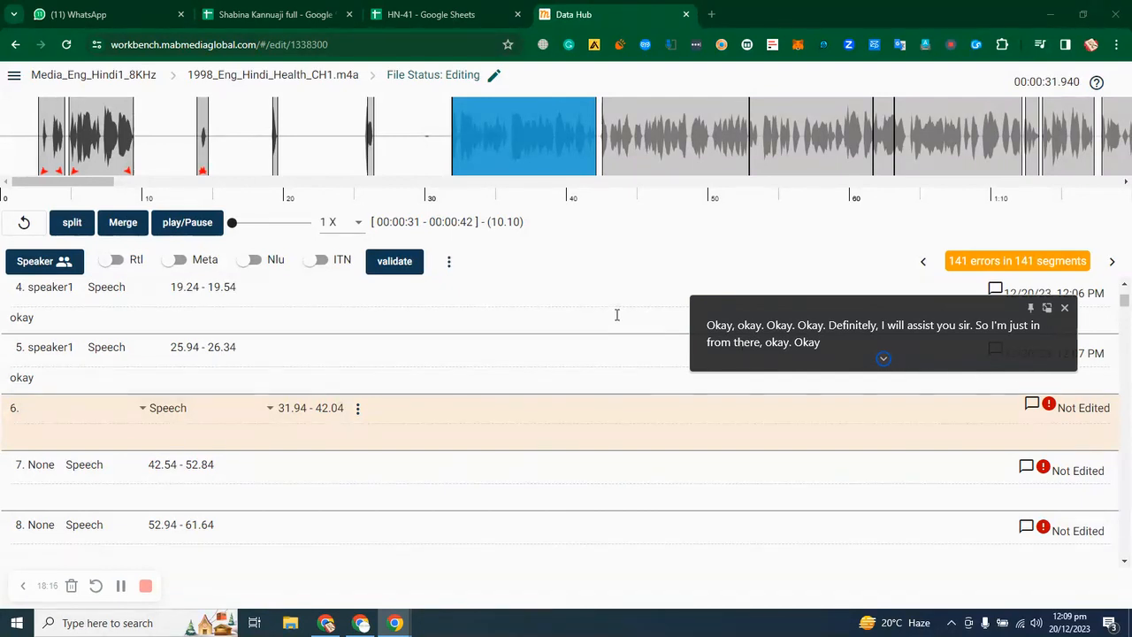